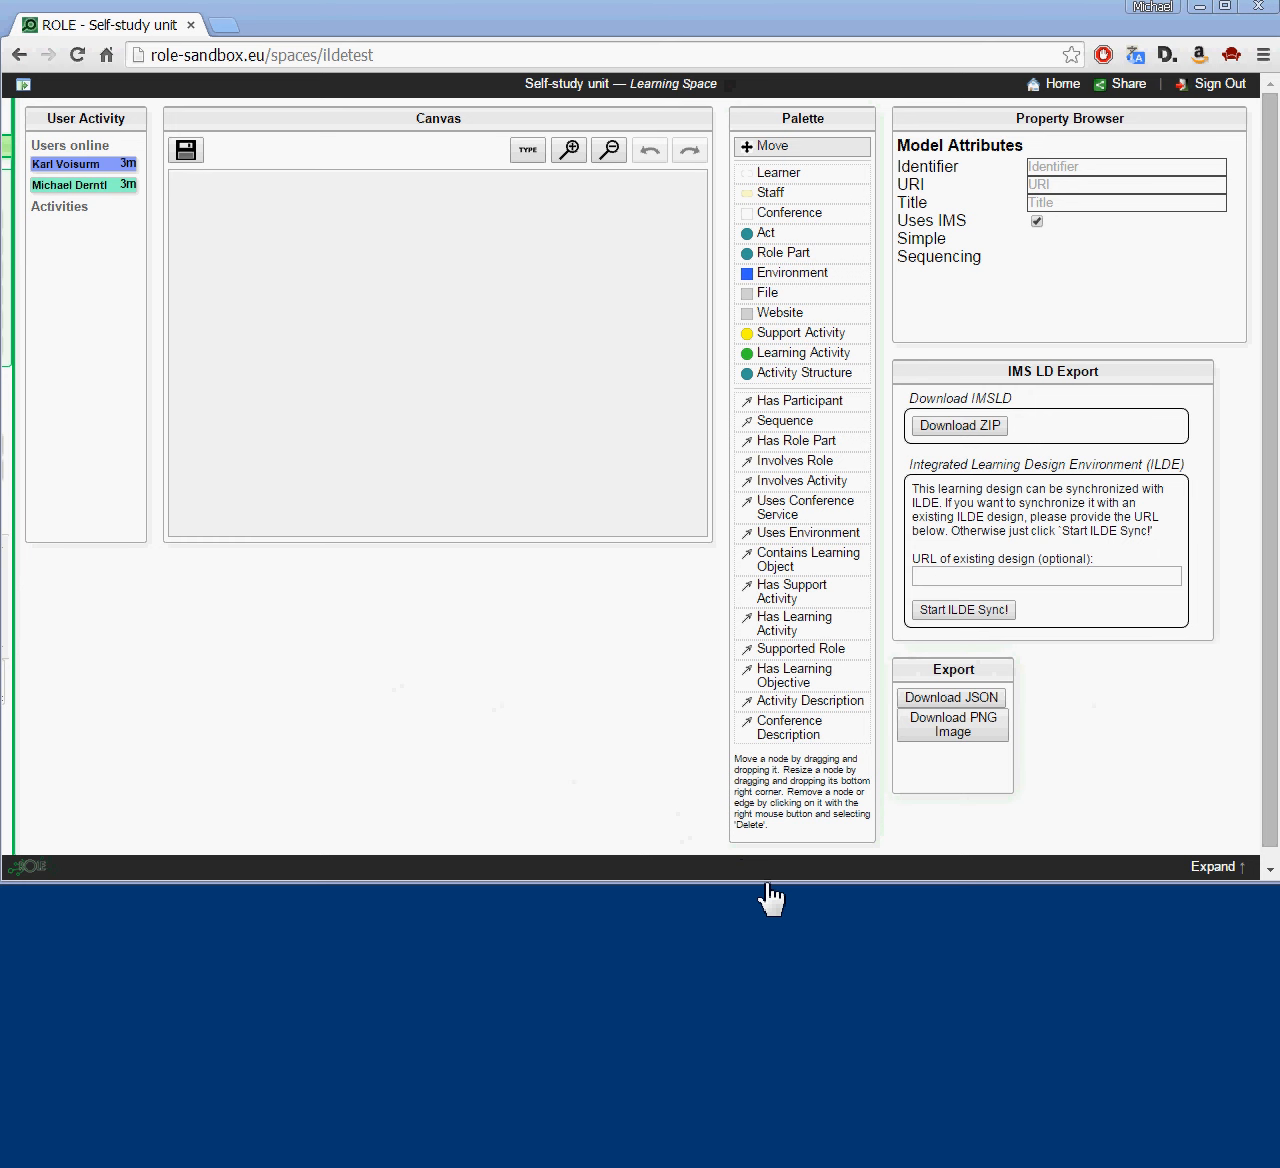
Step: Shrink the browser to the top half and open the same space in a private window
drag(770, 898, 752, 592)
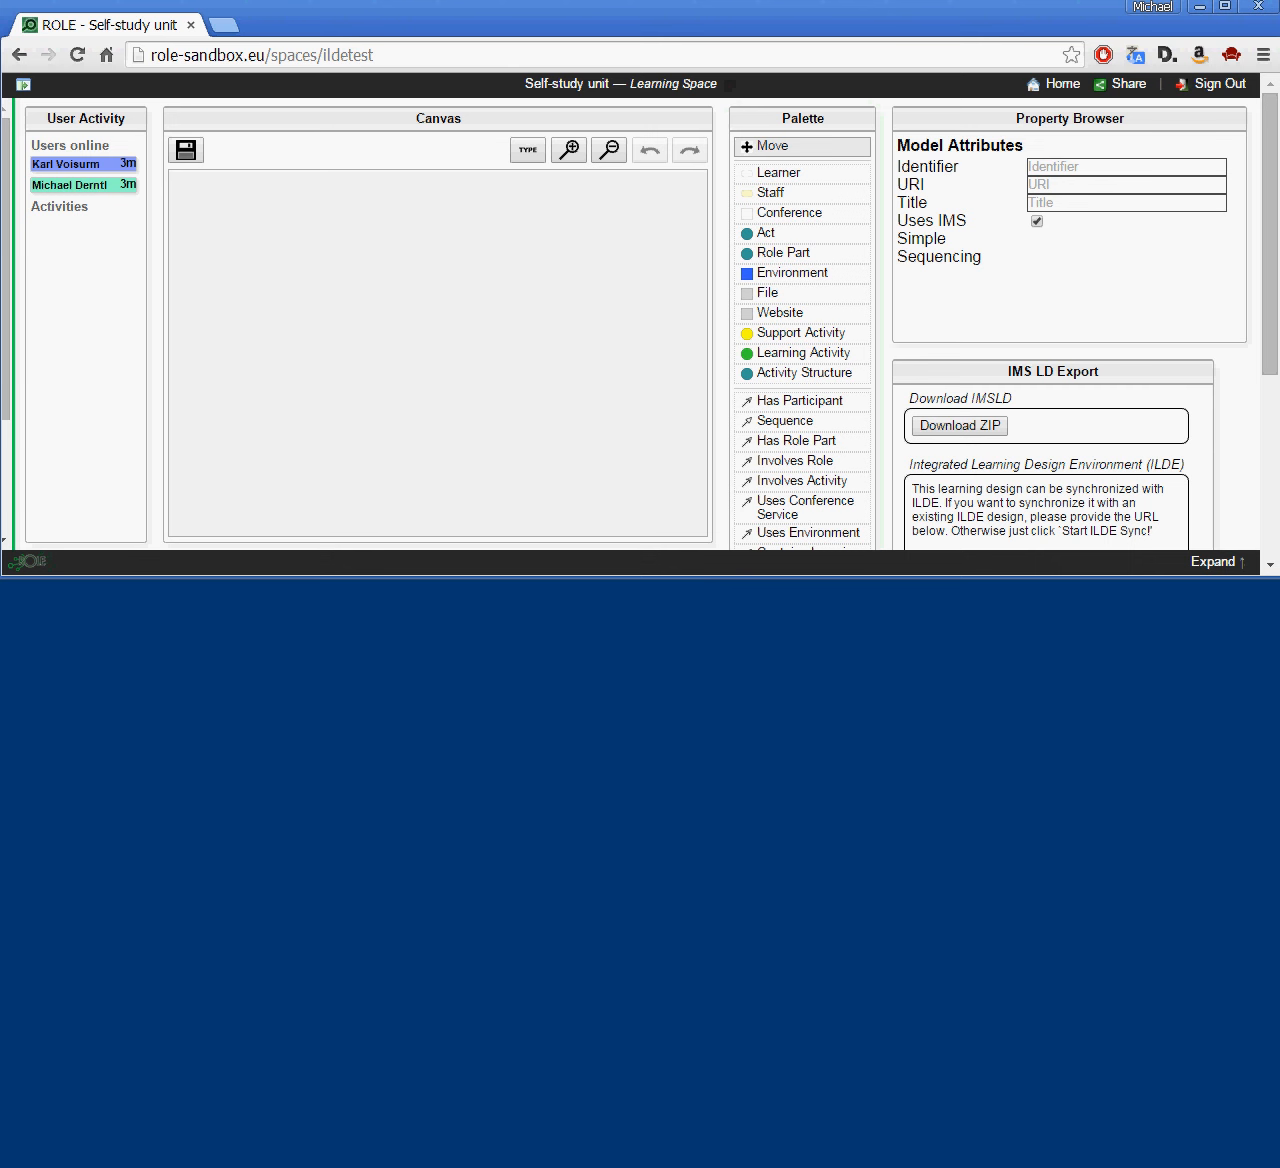
key(alt+Tab)
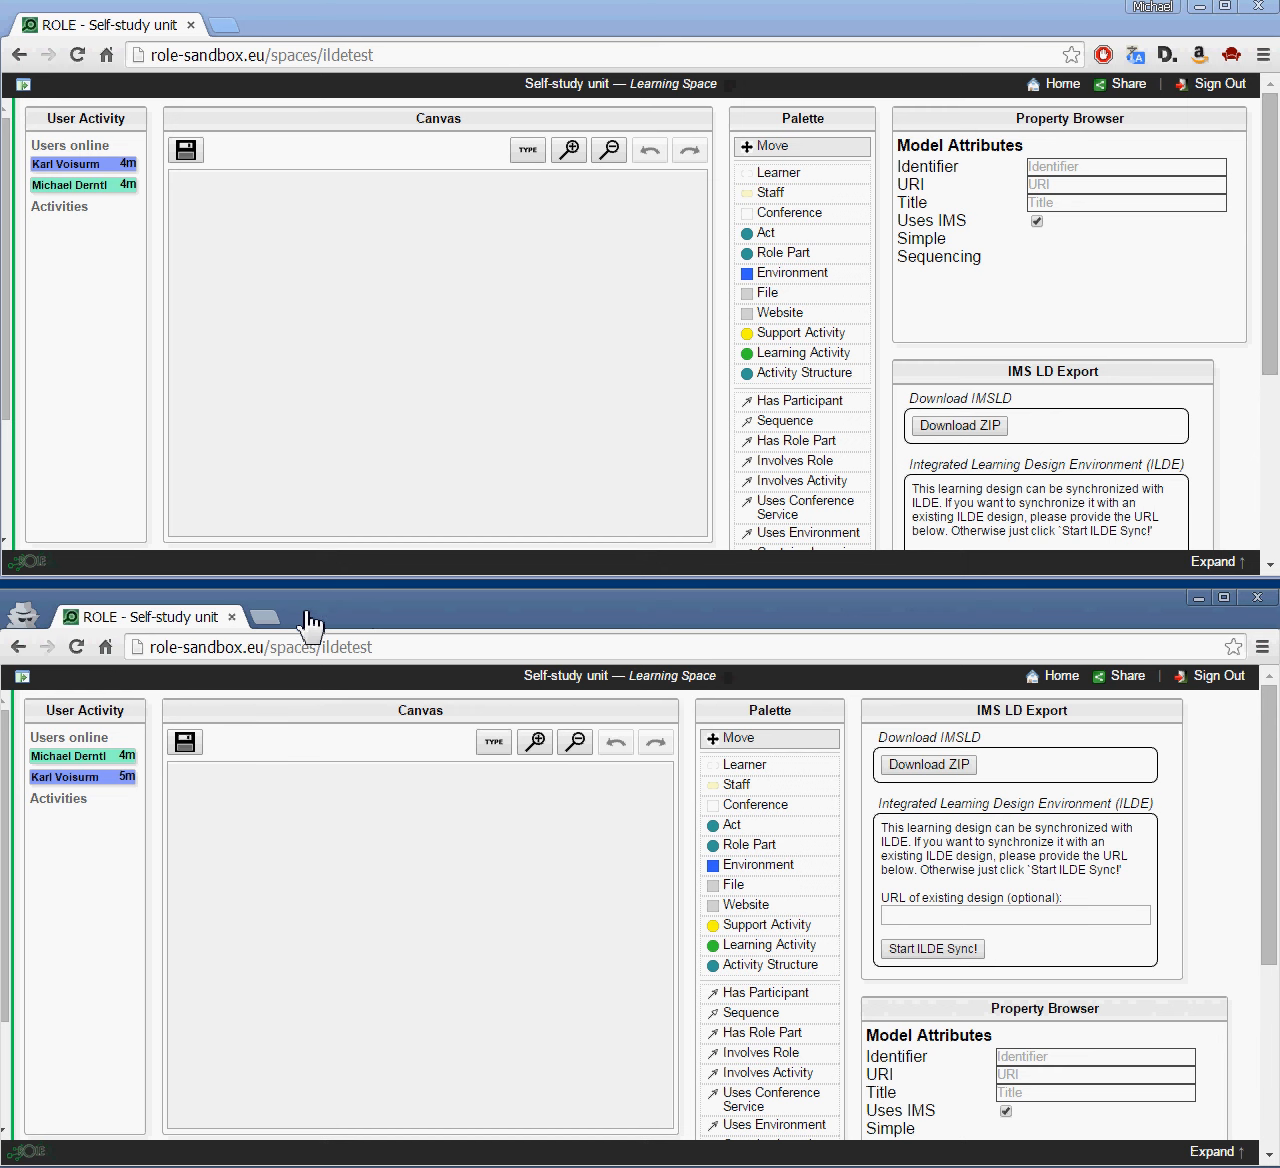
Step: Place a Learning Activity node in the centre of the canvas
click(660, 16)
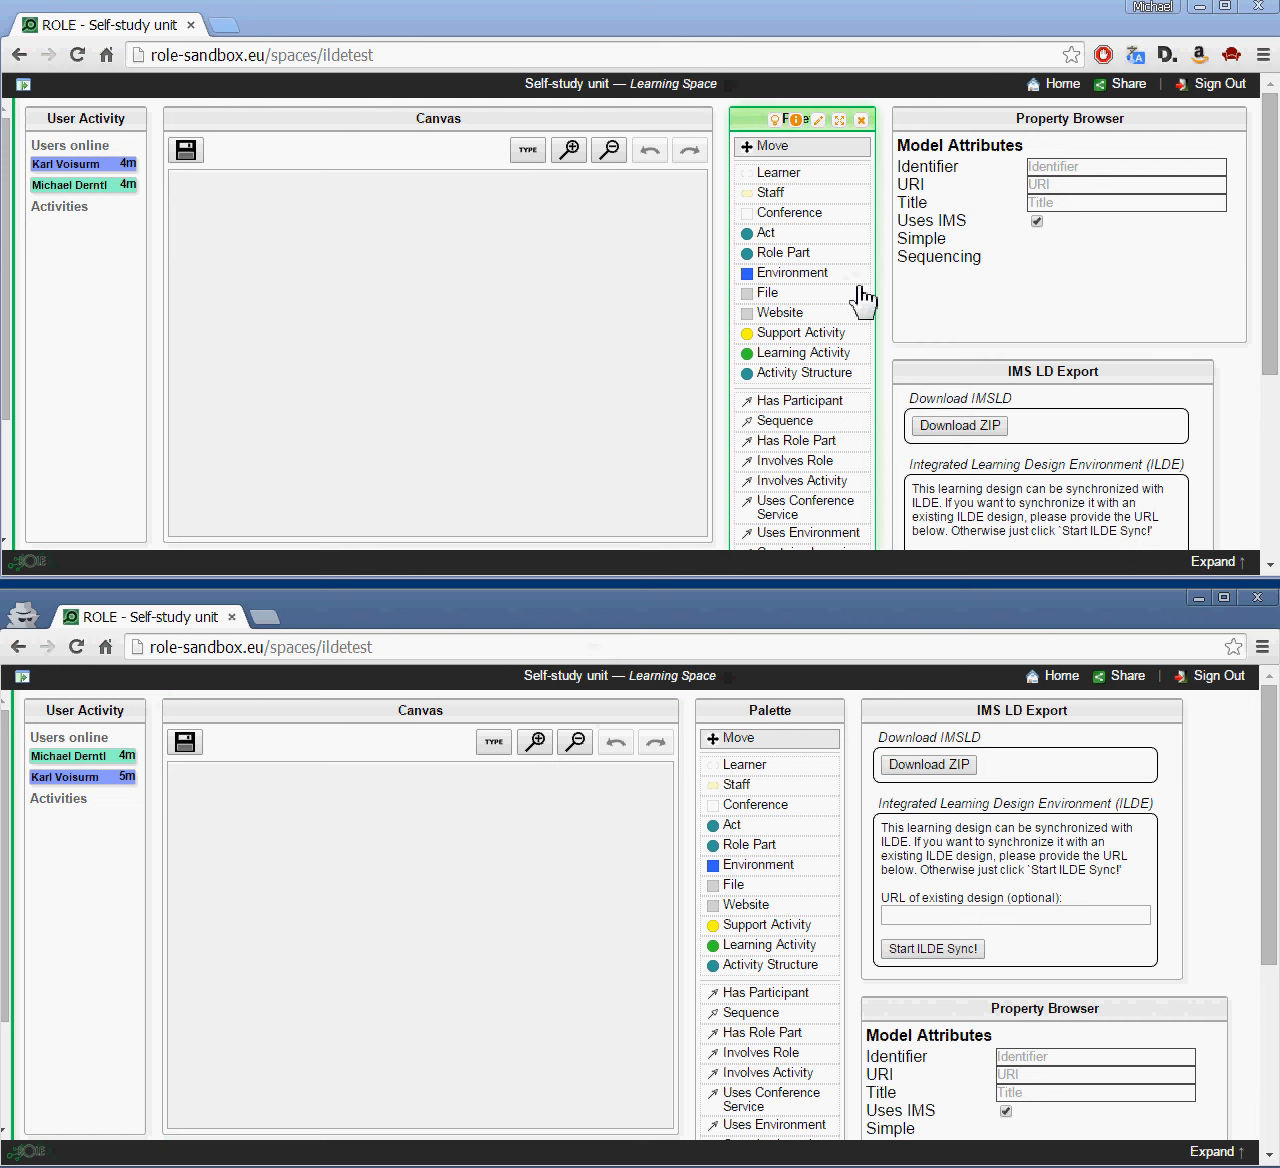
click(800, 356)
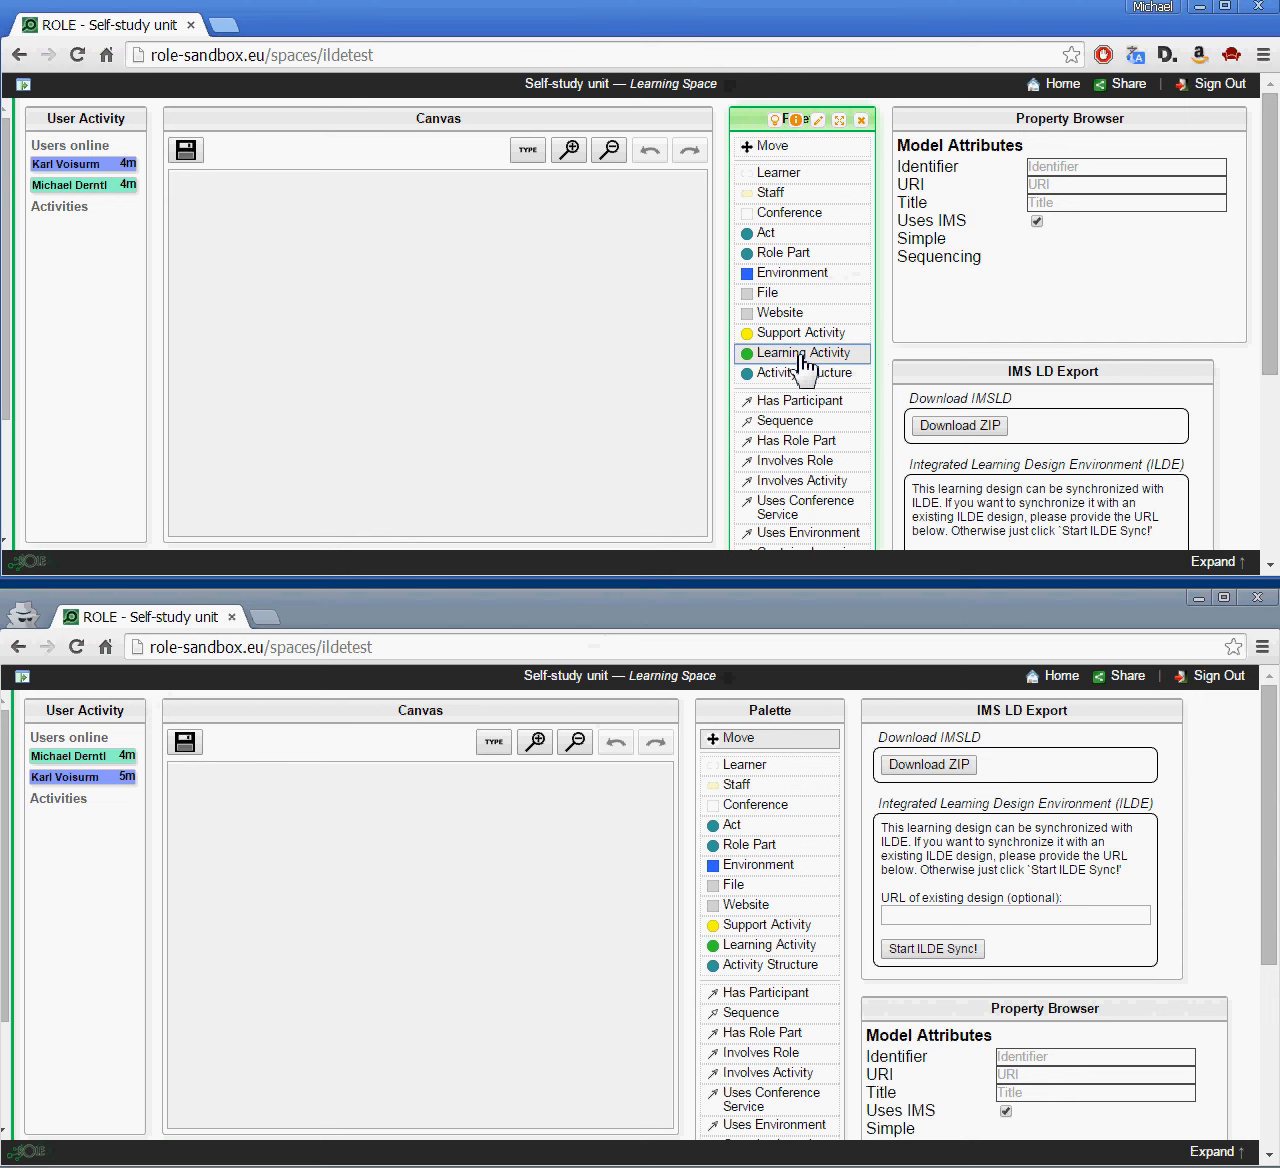
click(390, 349)
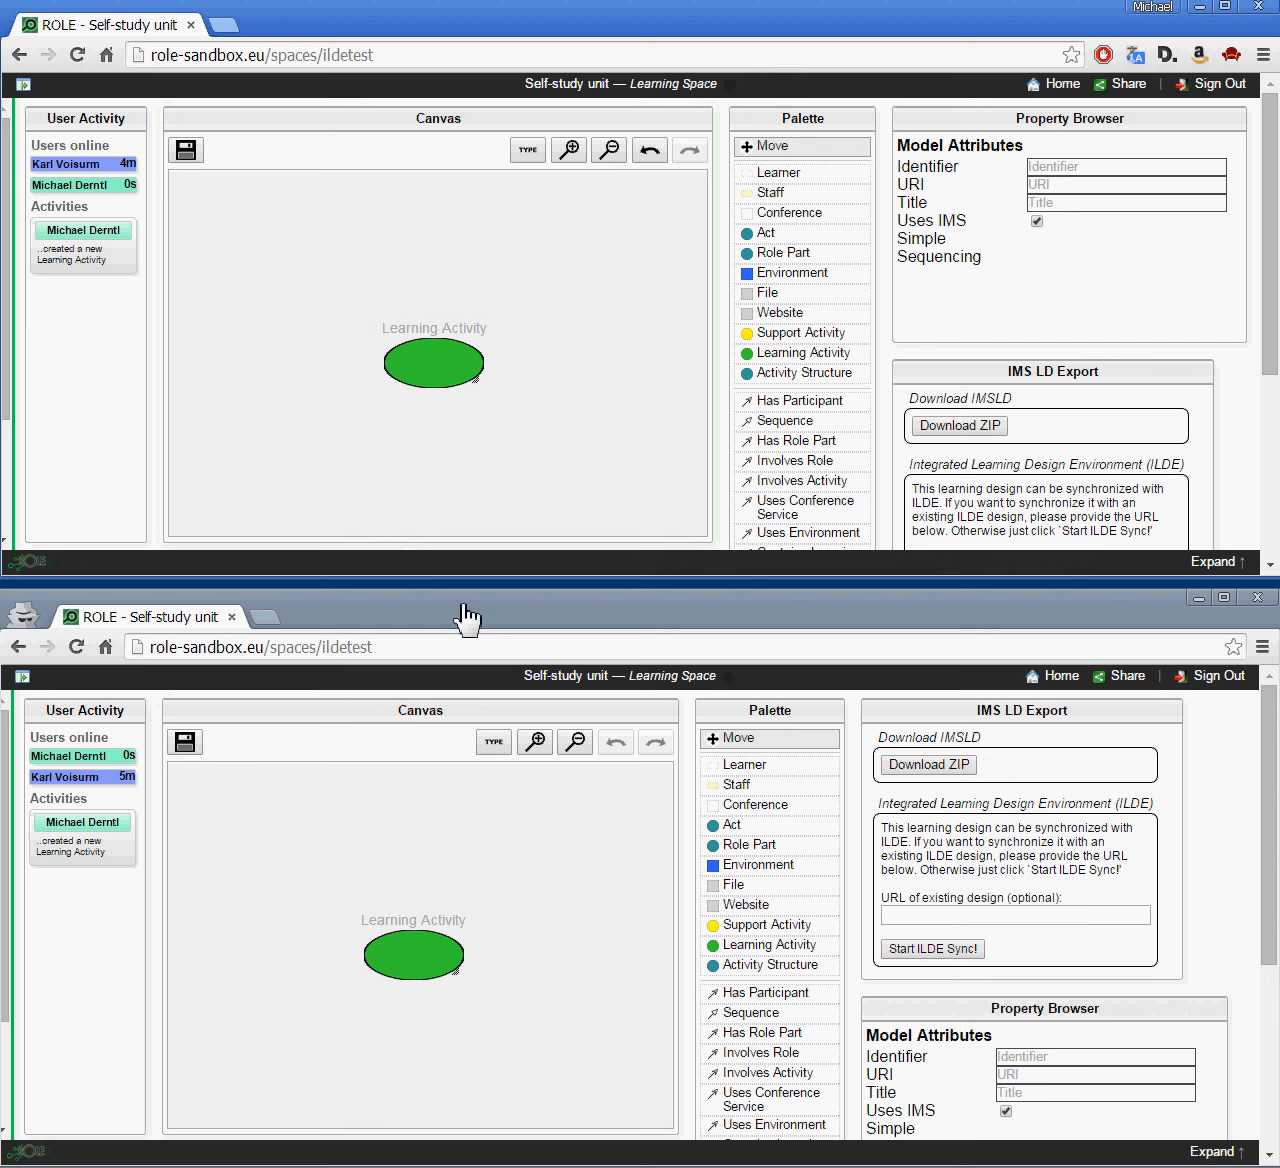
Step: Title the Learning Activity 'Read paper' and zoom the canvas out two steps
click(437, 376)
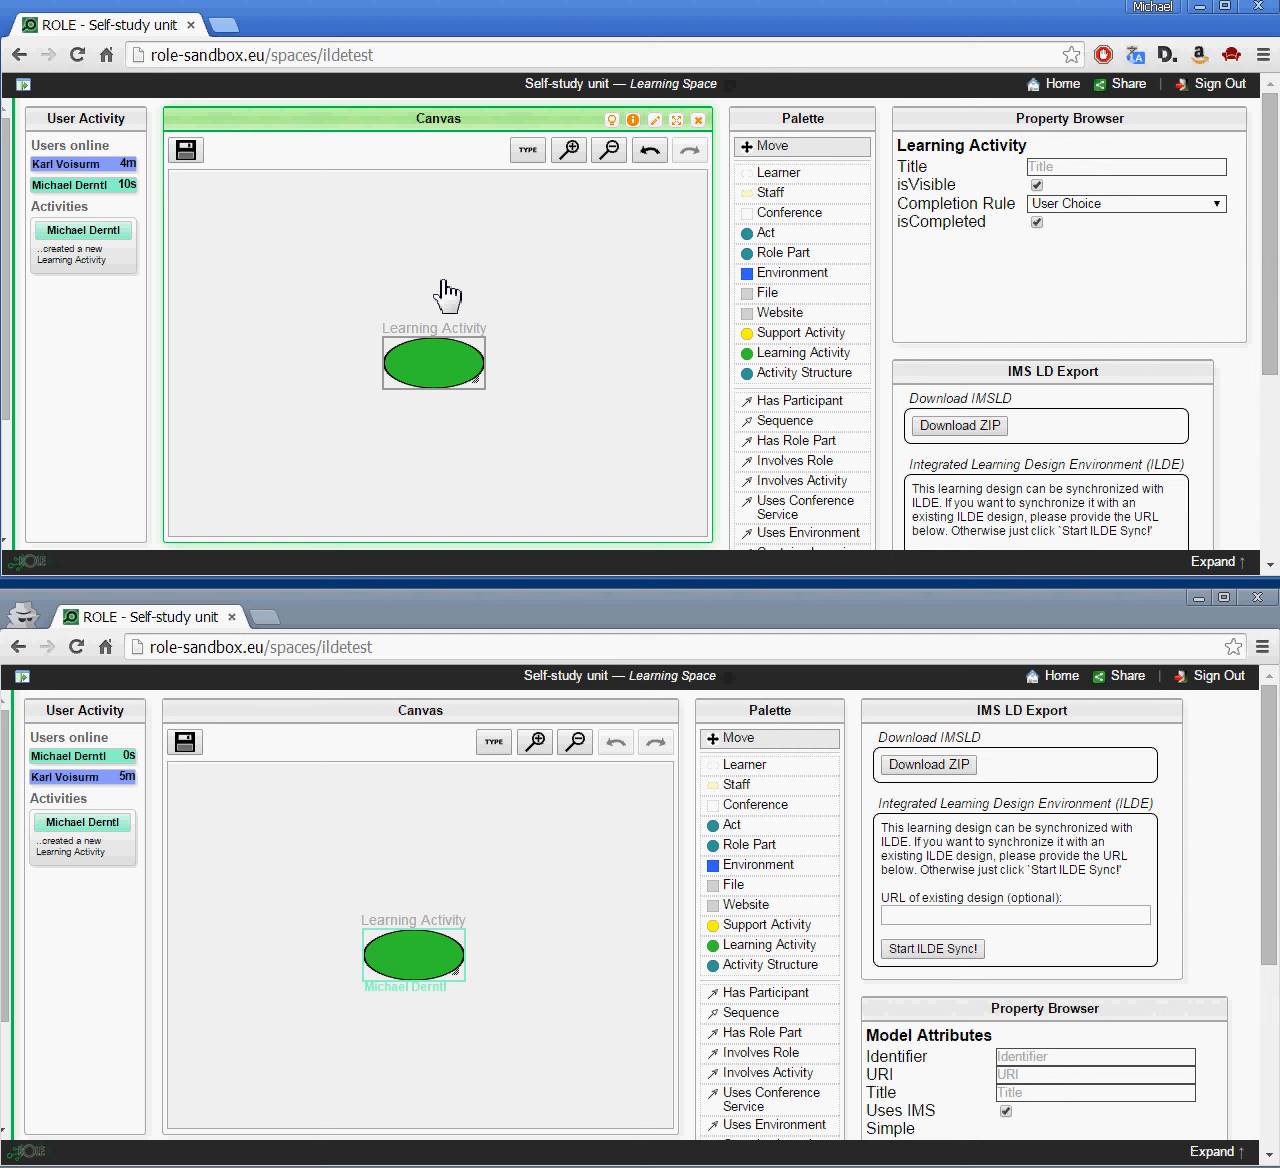
text(Read)
key(Return)
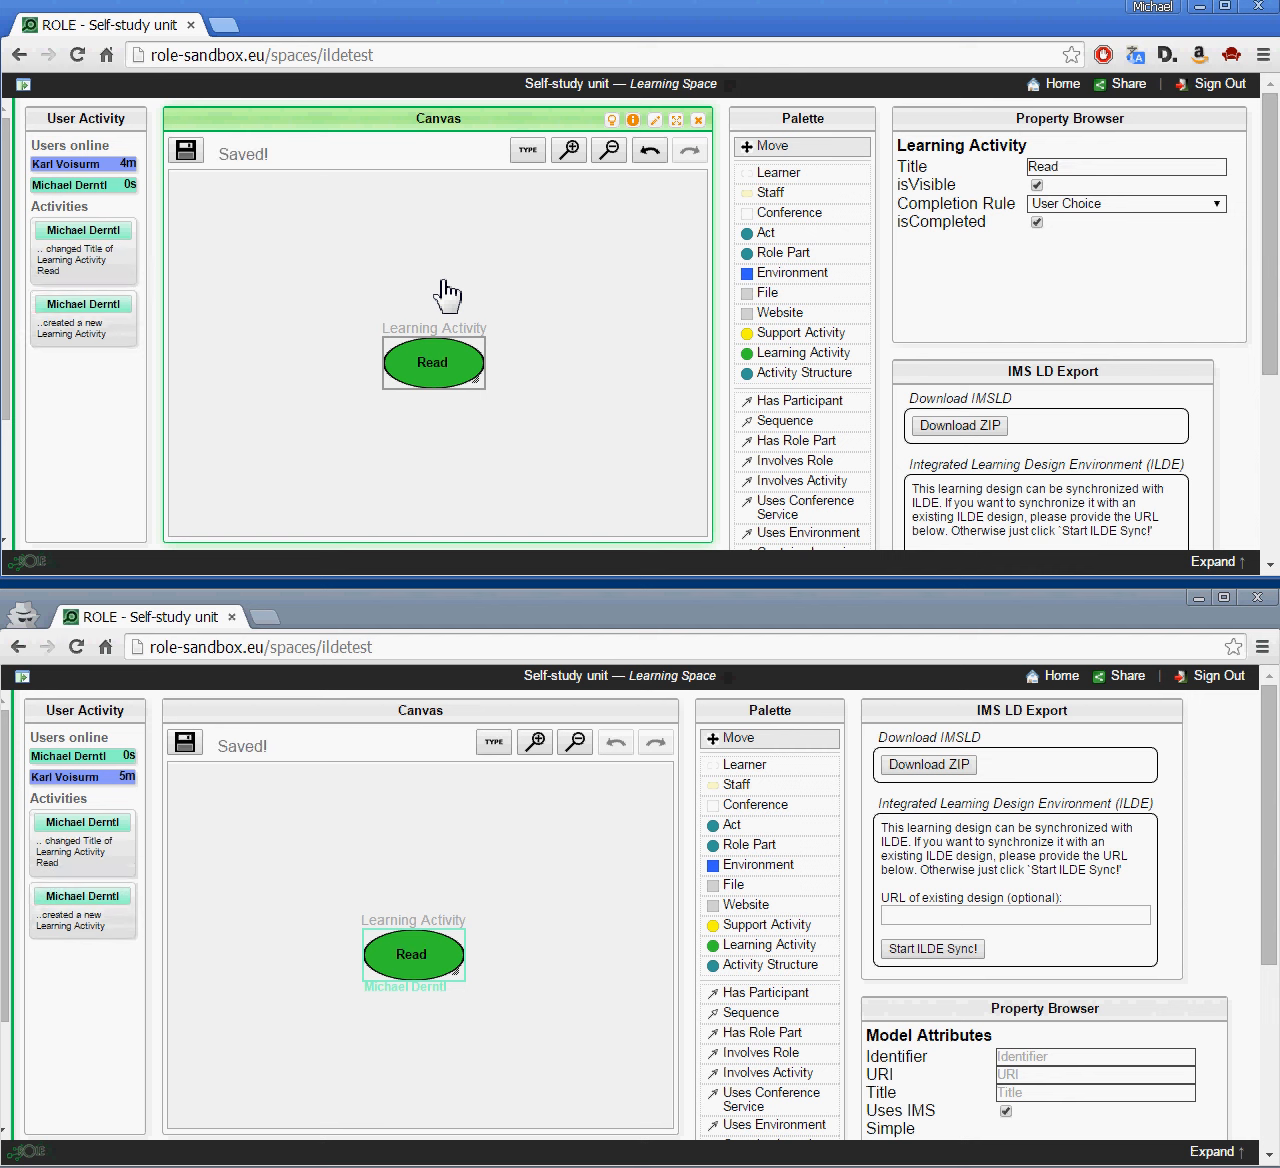
text(paper)
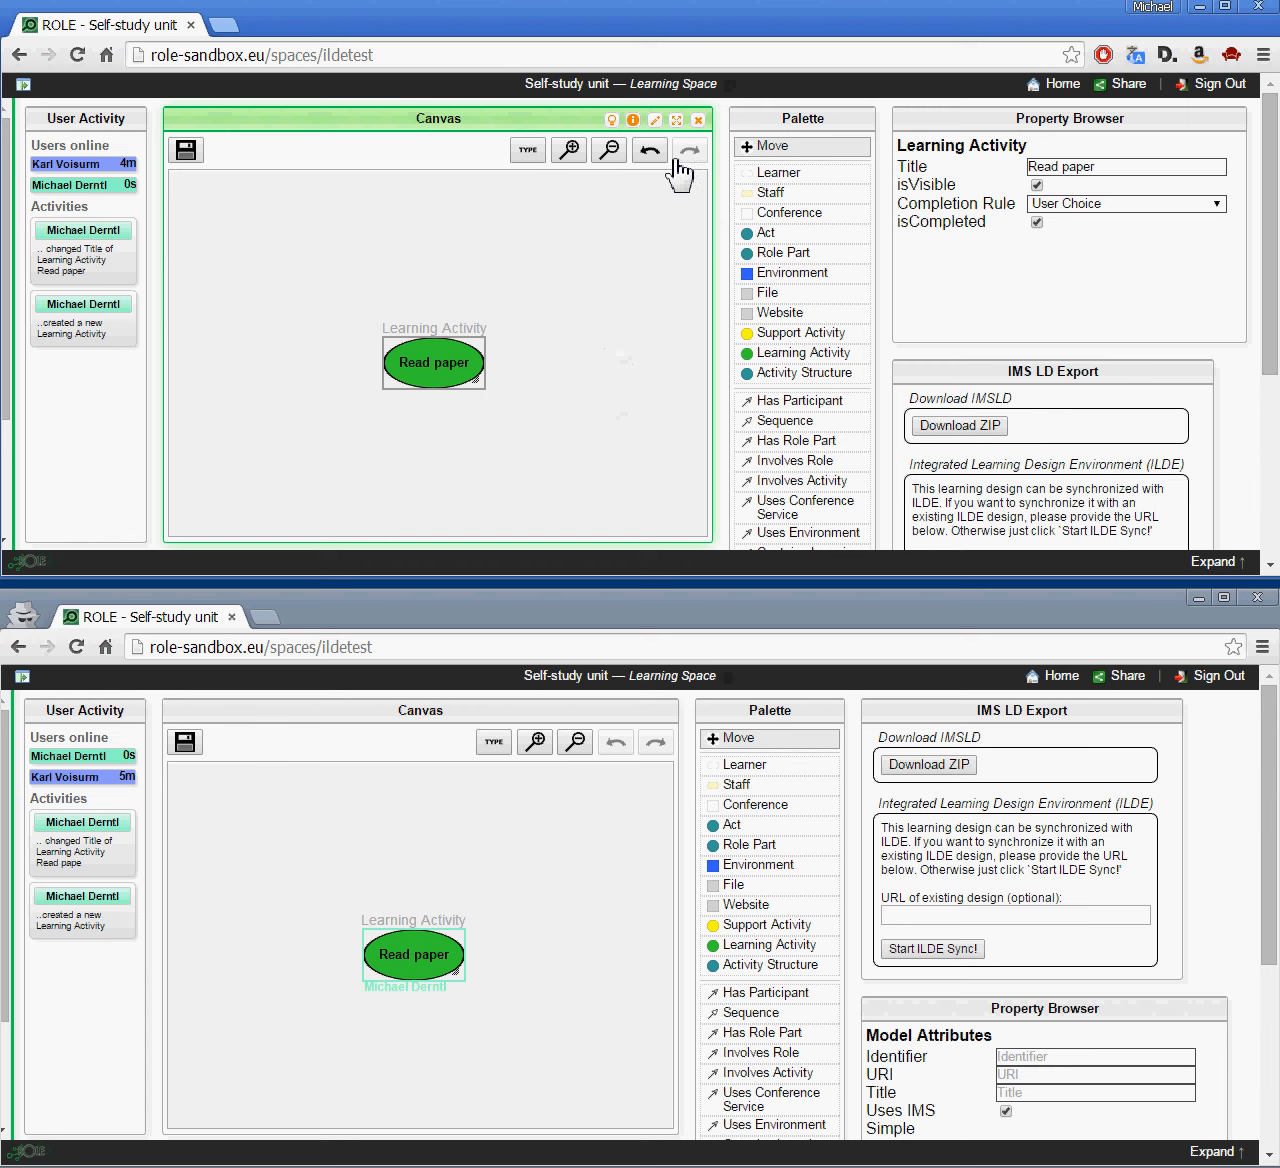
click(609, 150)
click(609, 150)
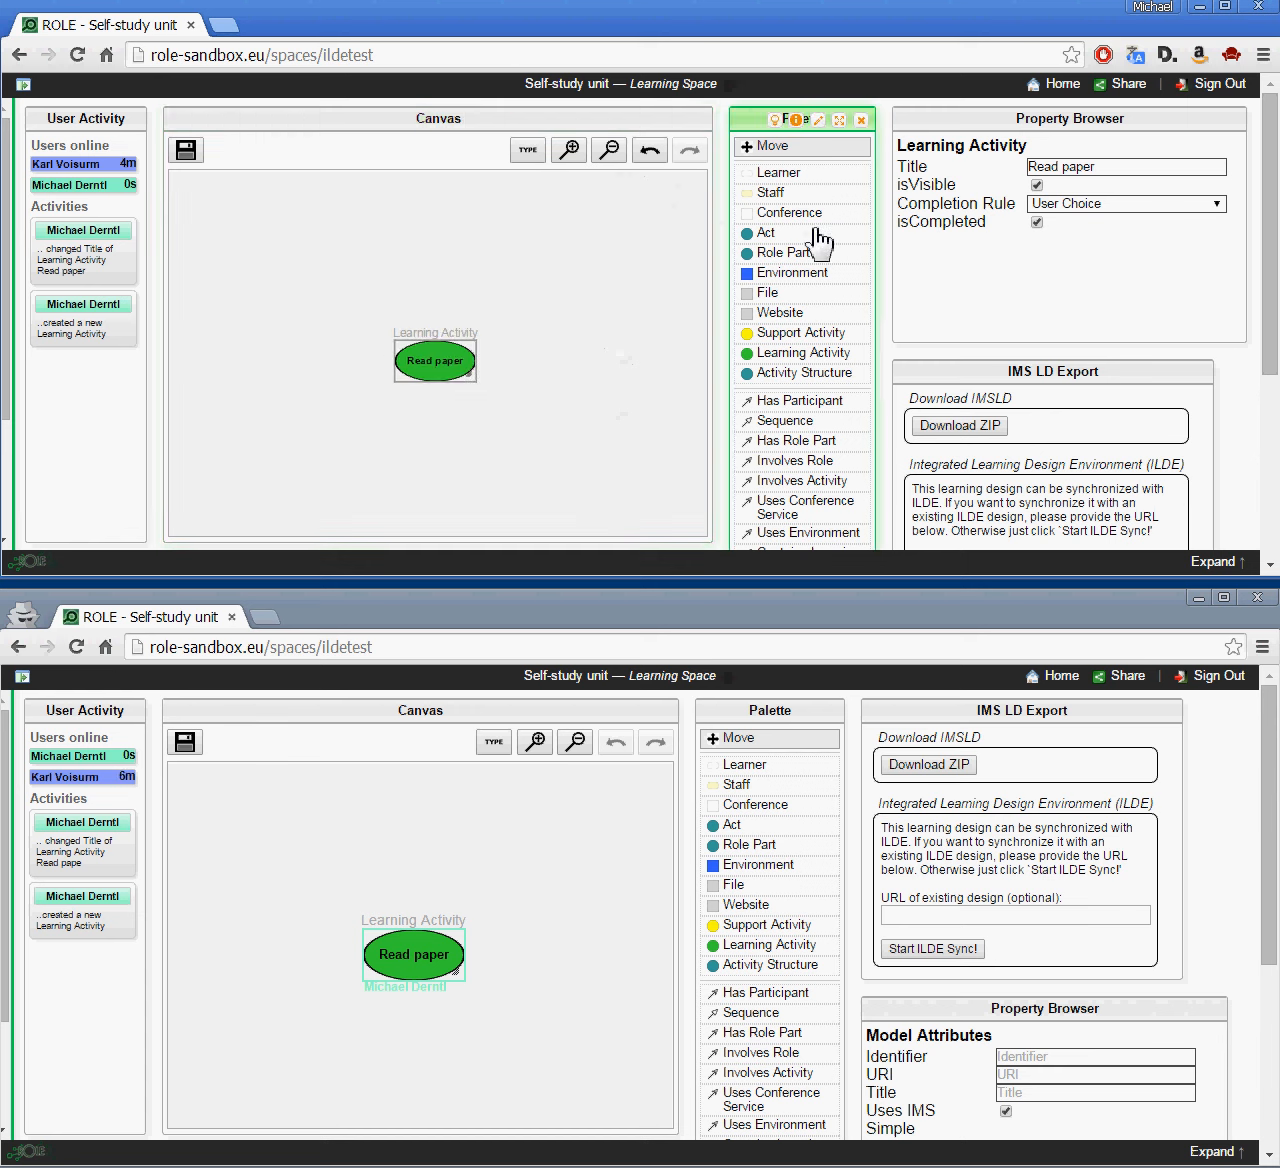
Step: Add an Act at the top left and a Website titled 'Paper' below Read paper
click(765, 236)
click(282, 228)
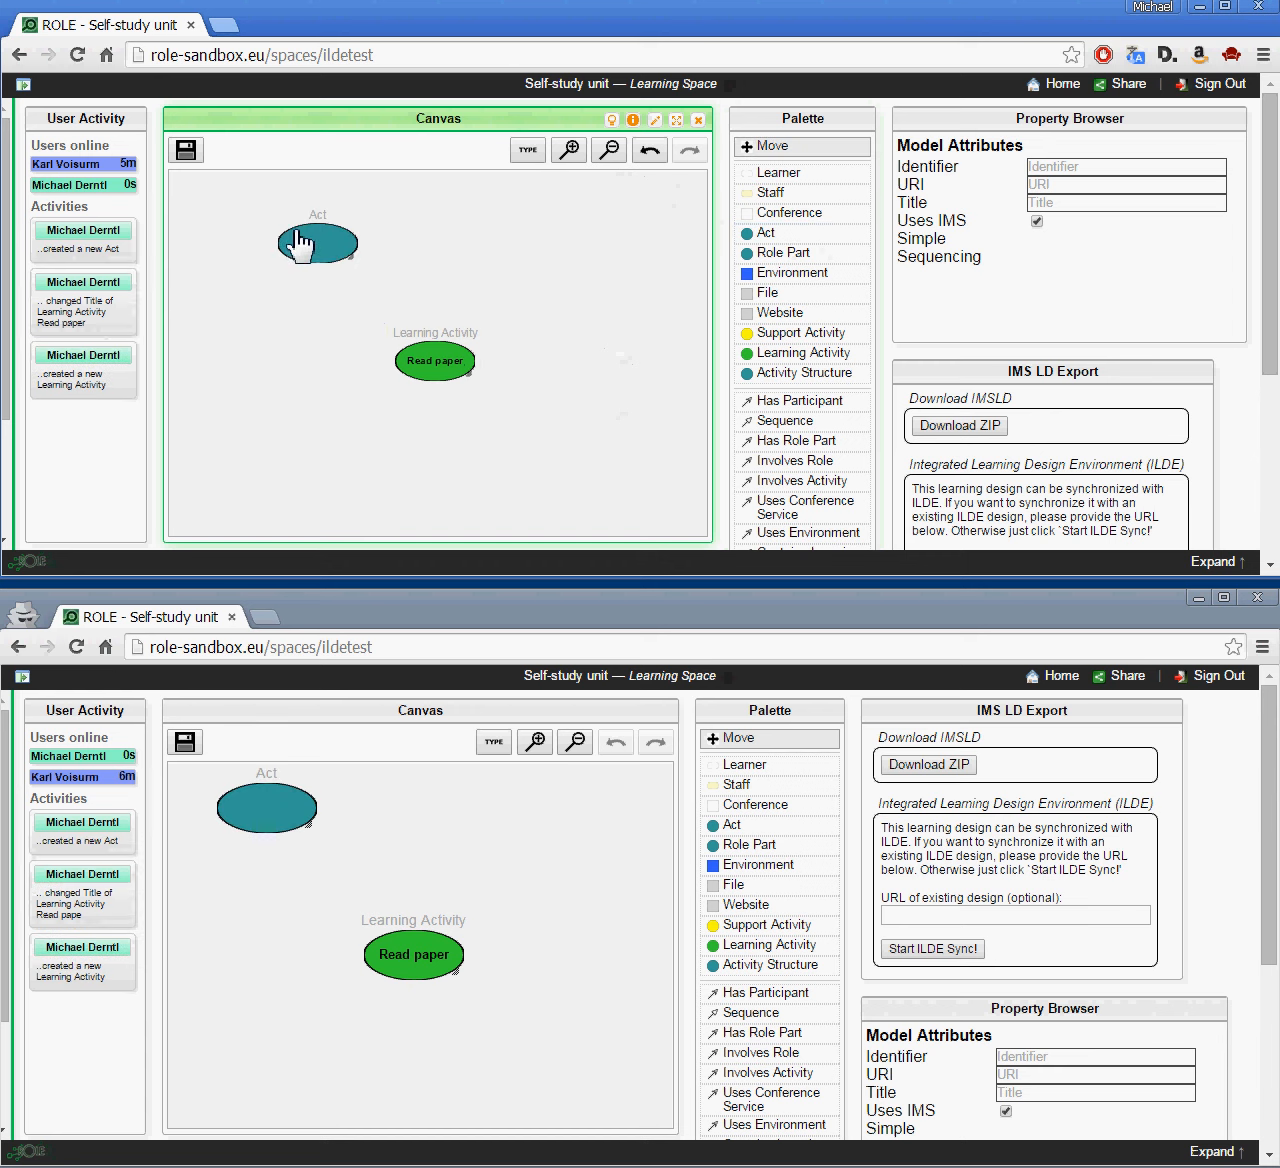
click(808, 313)
click(293, 437)
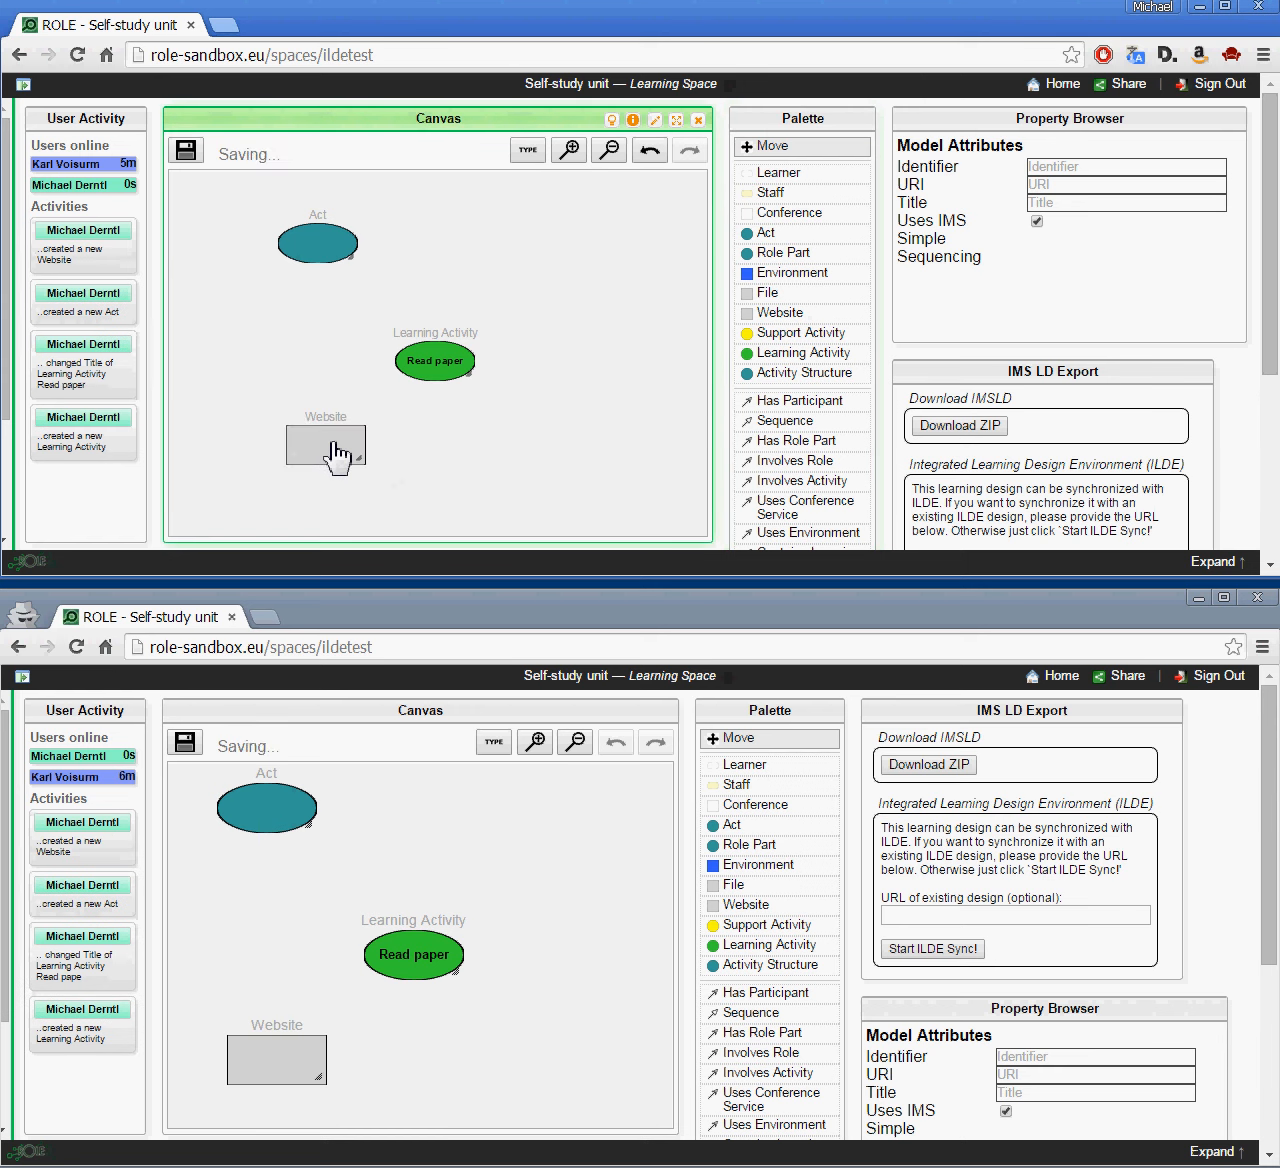
text(Paper)
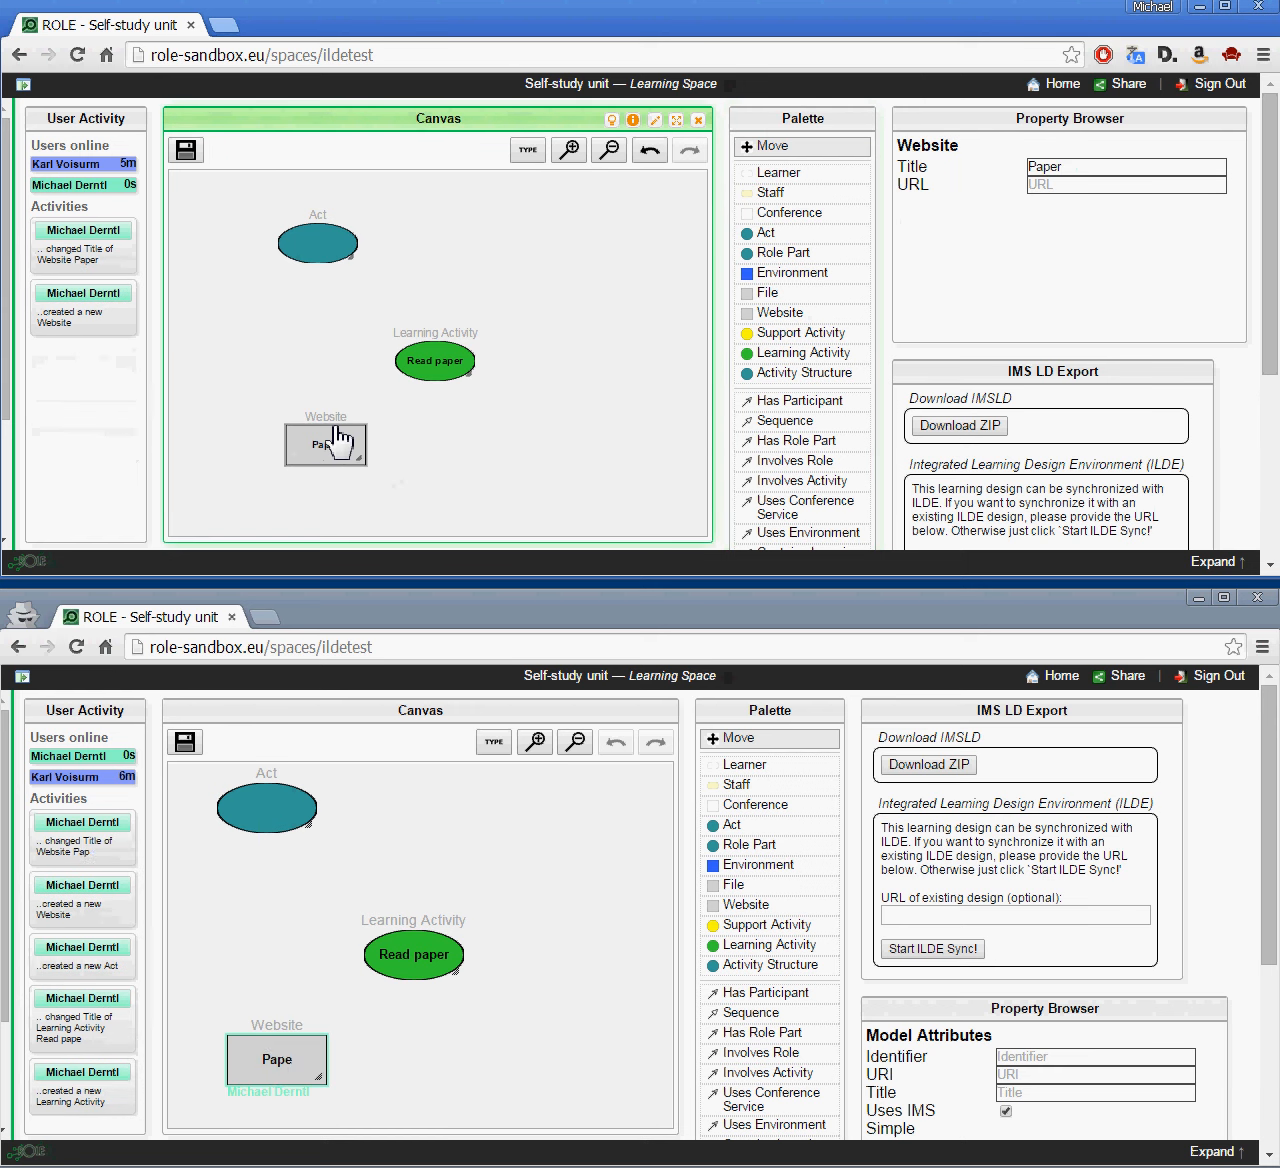
Step: Add a Learner titled 'Student' at lower right and a Role Part at upper right
click(778, 173)
click(544, 419)
click(585, 439)
text(Student)
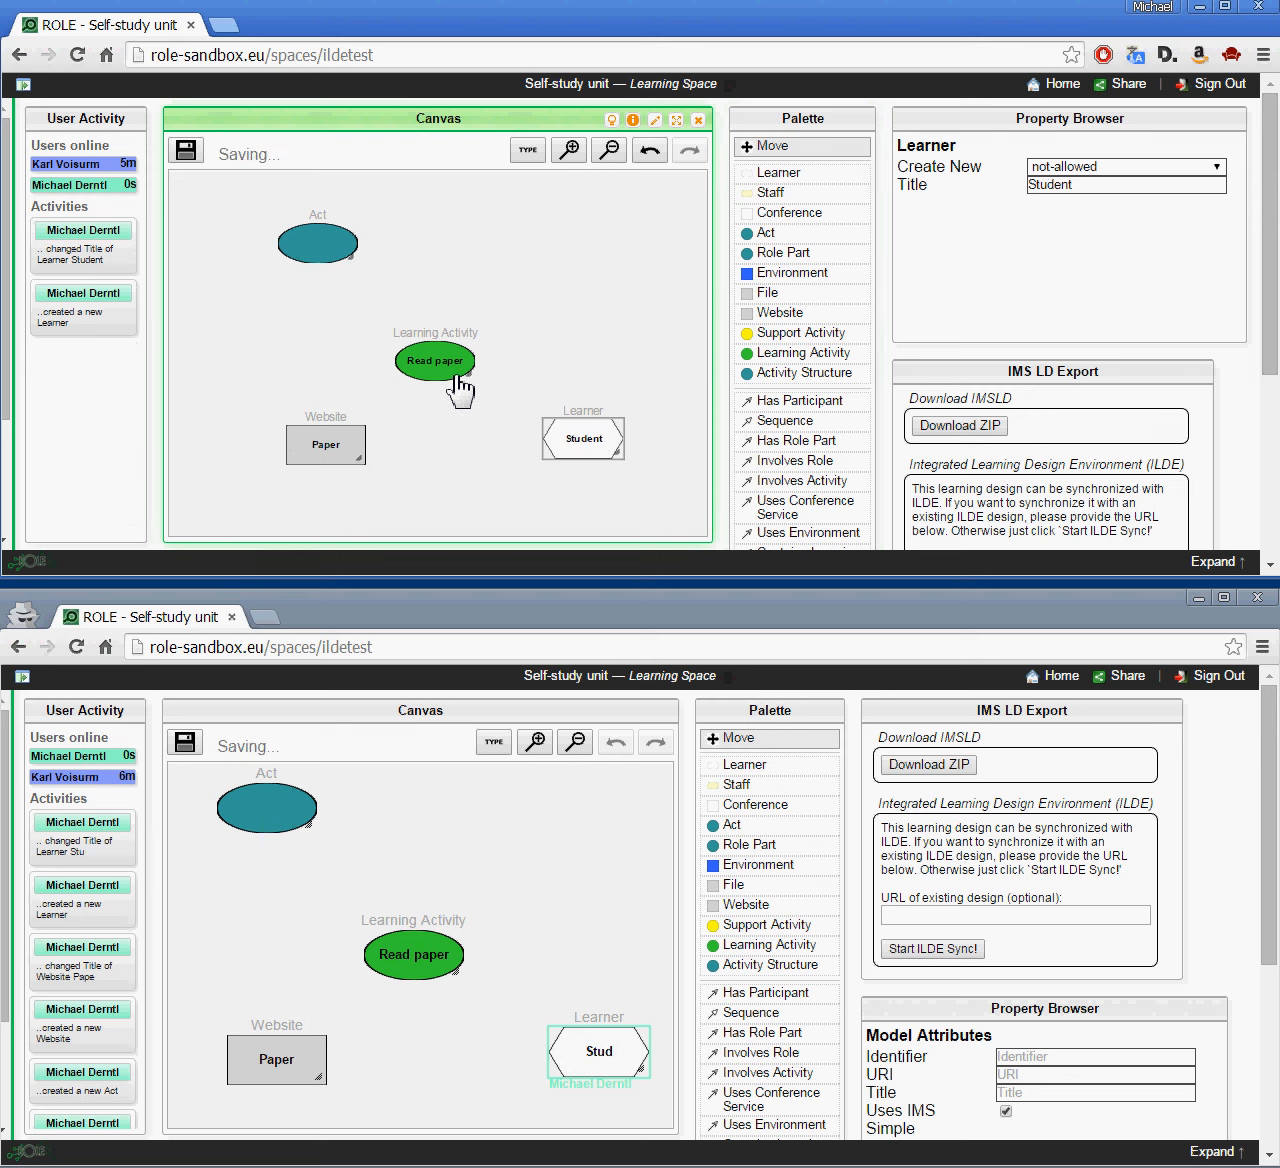
click(790, 254)
click(578, 256)
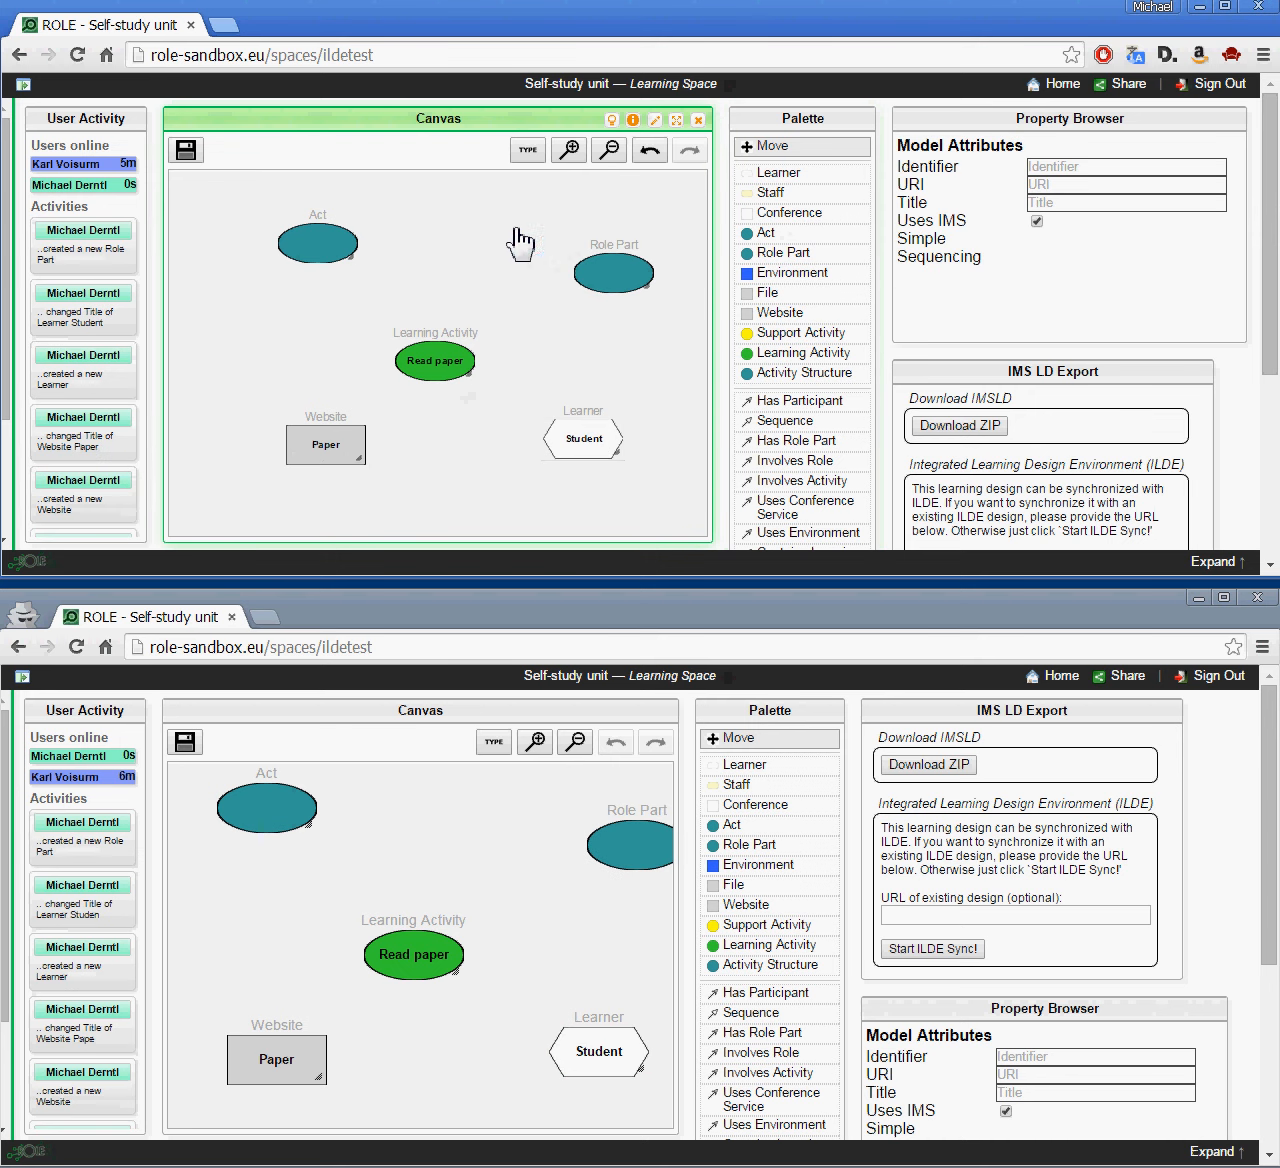
Step: Link Read paper to the Paper website with an Activity Description connection
right_click(430, 380)
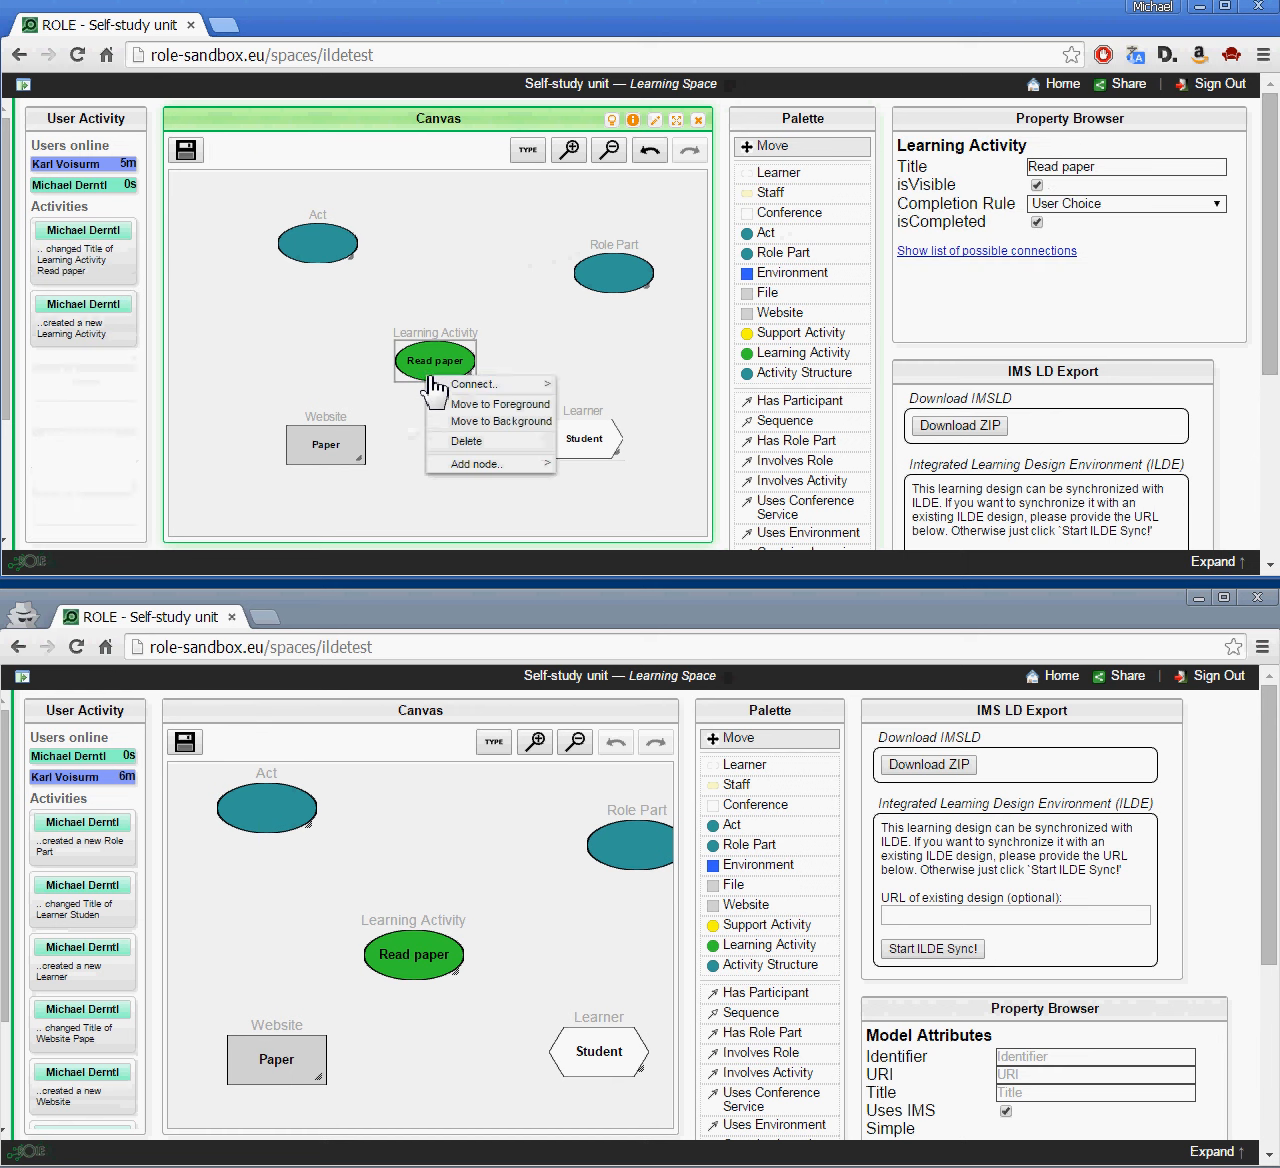
mouse_move(425, 388)
mouse_move(490, 387)
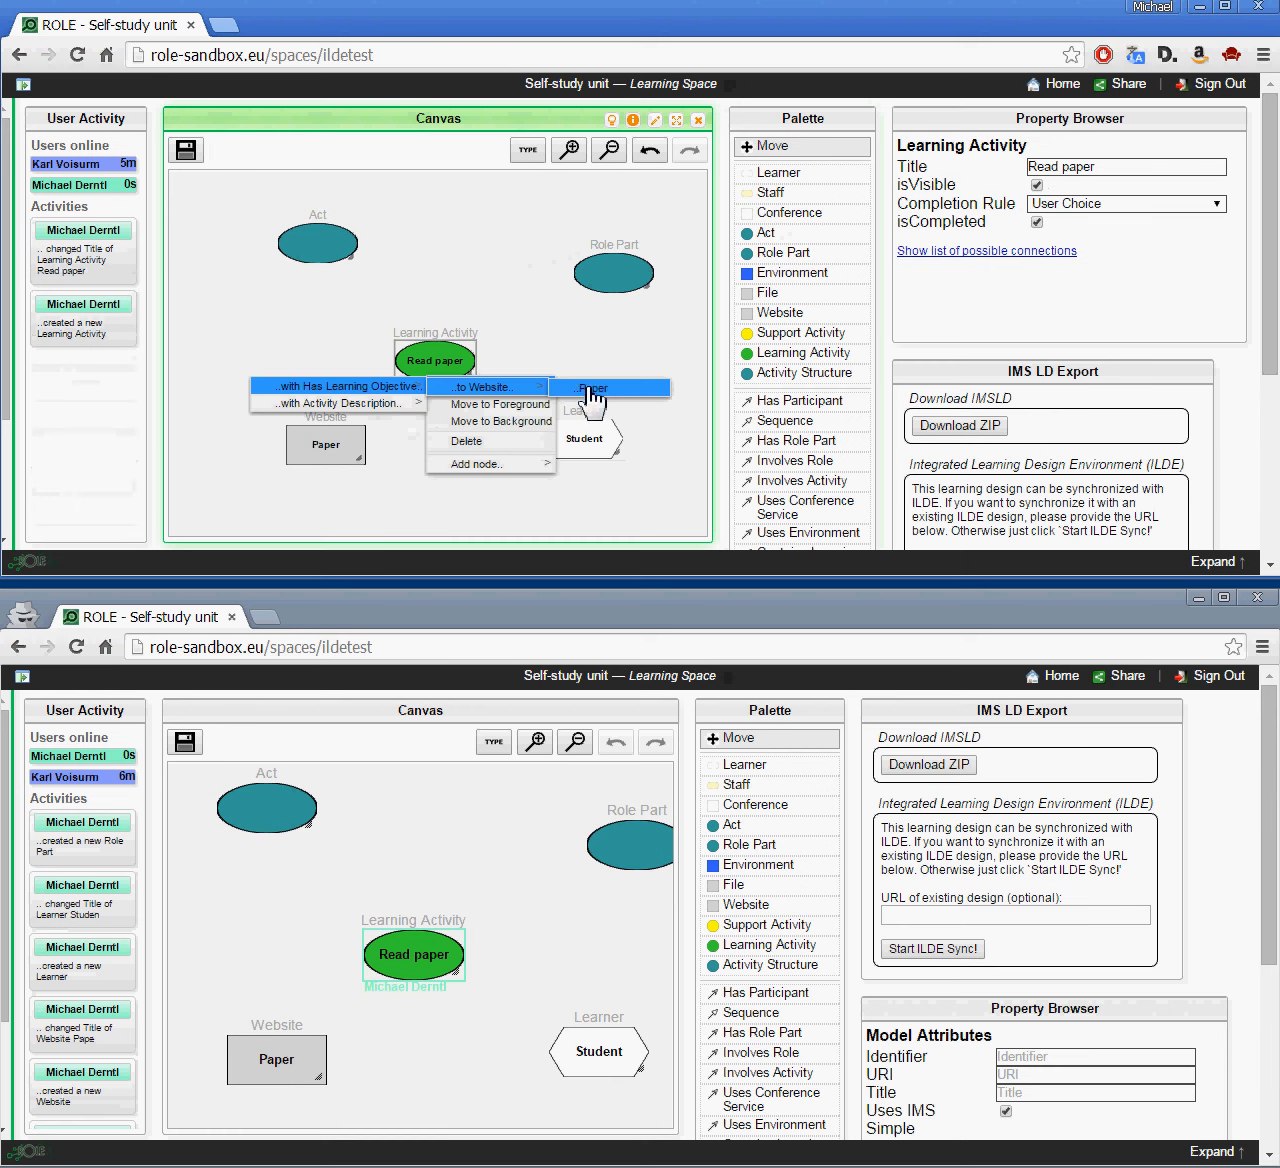
mouse_move(340, 403)
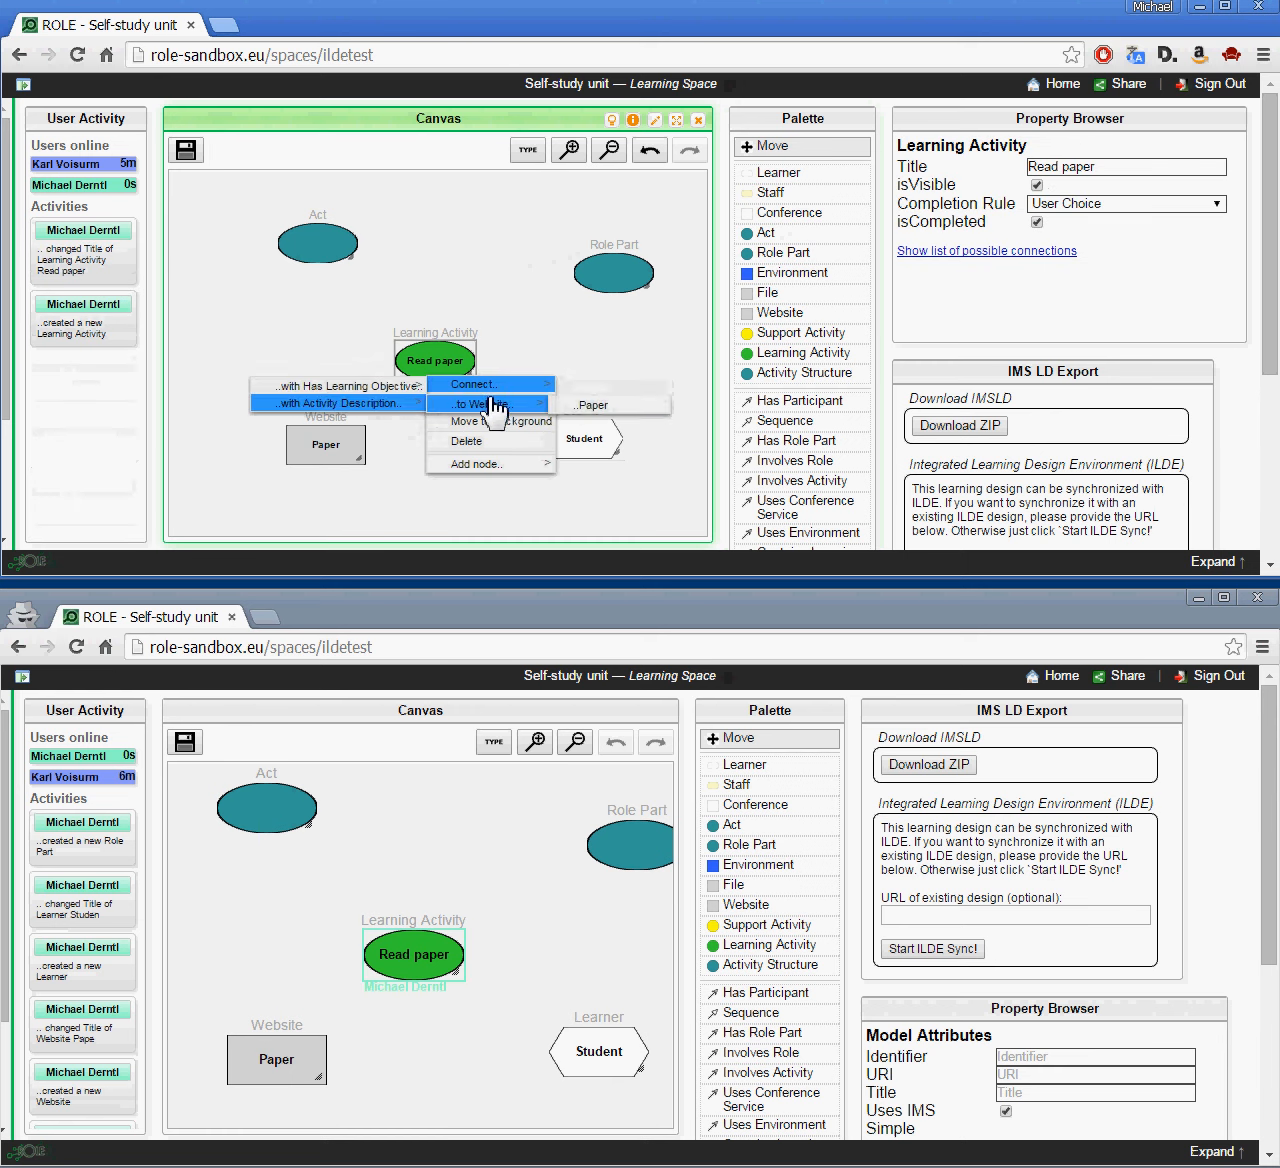
click(600, 405)
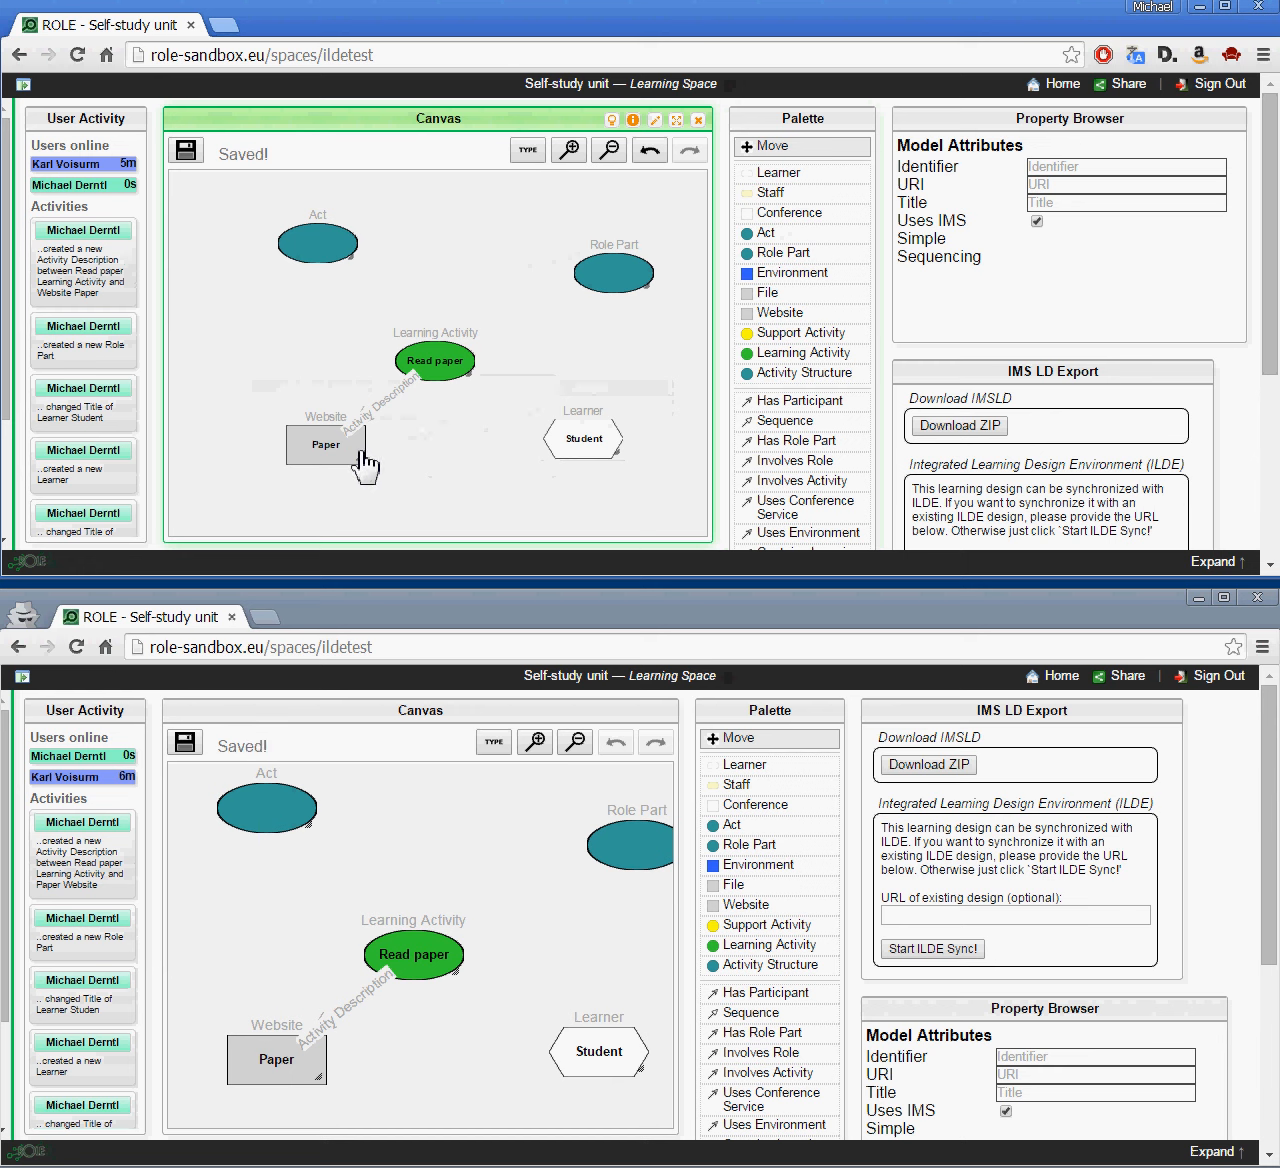
drag(366, 457, 328, 470)
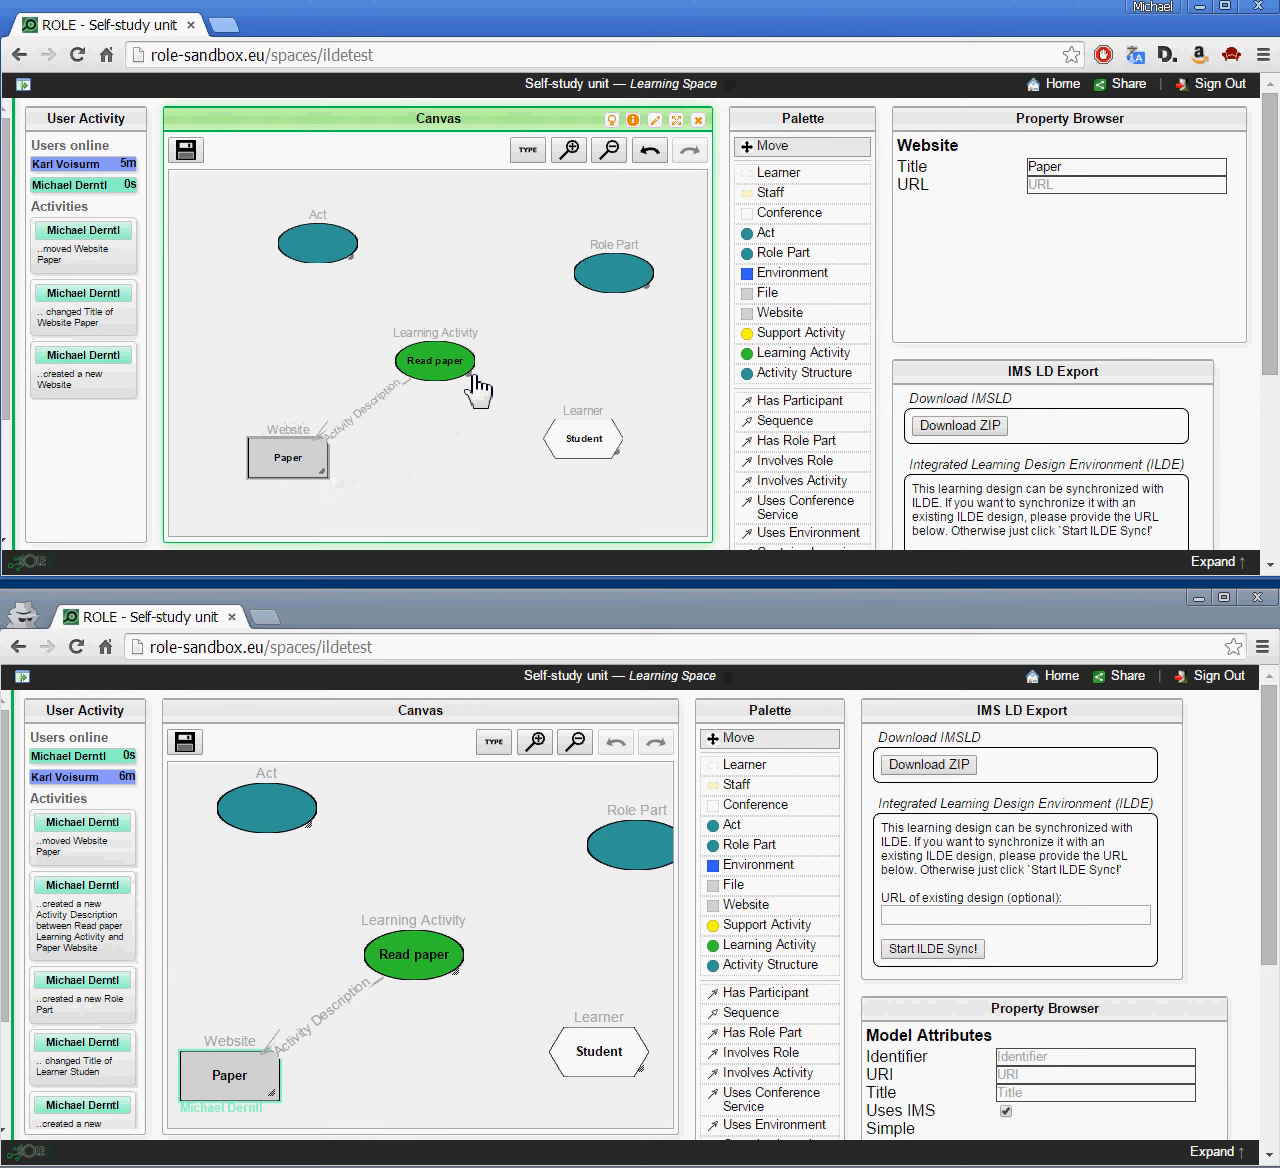
click(612, 298)
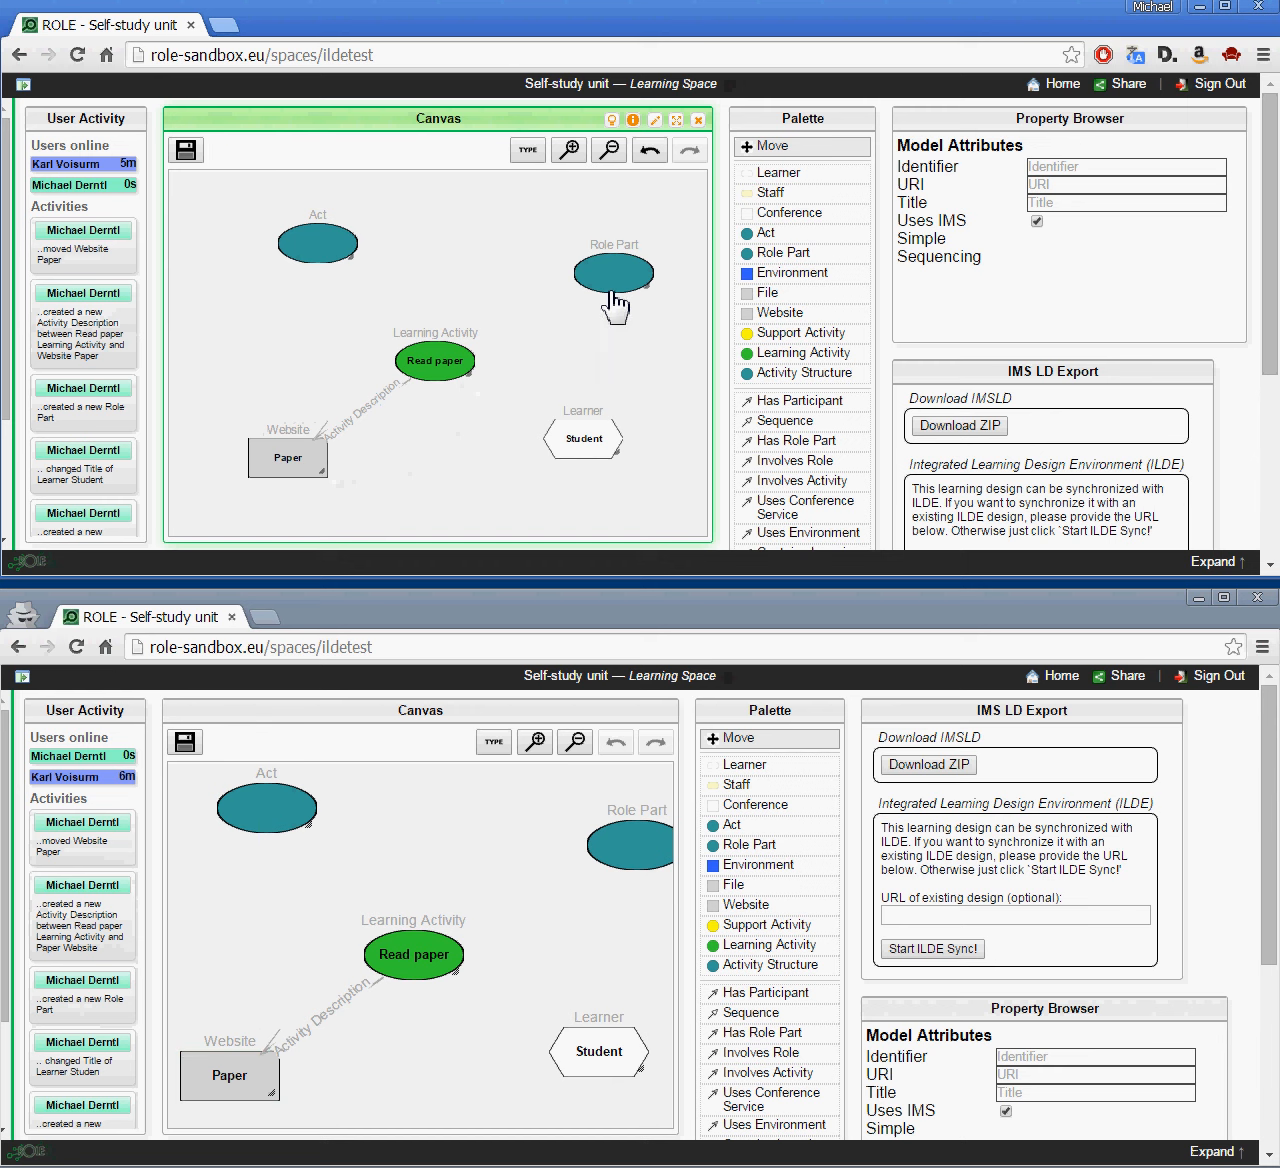
Step: Connect Role Part to Read paper (Involves Activity) and Student (Involves Role)
right_click(650, 291)
mouse_move(614, 298)
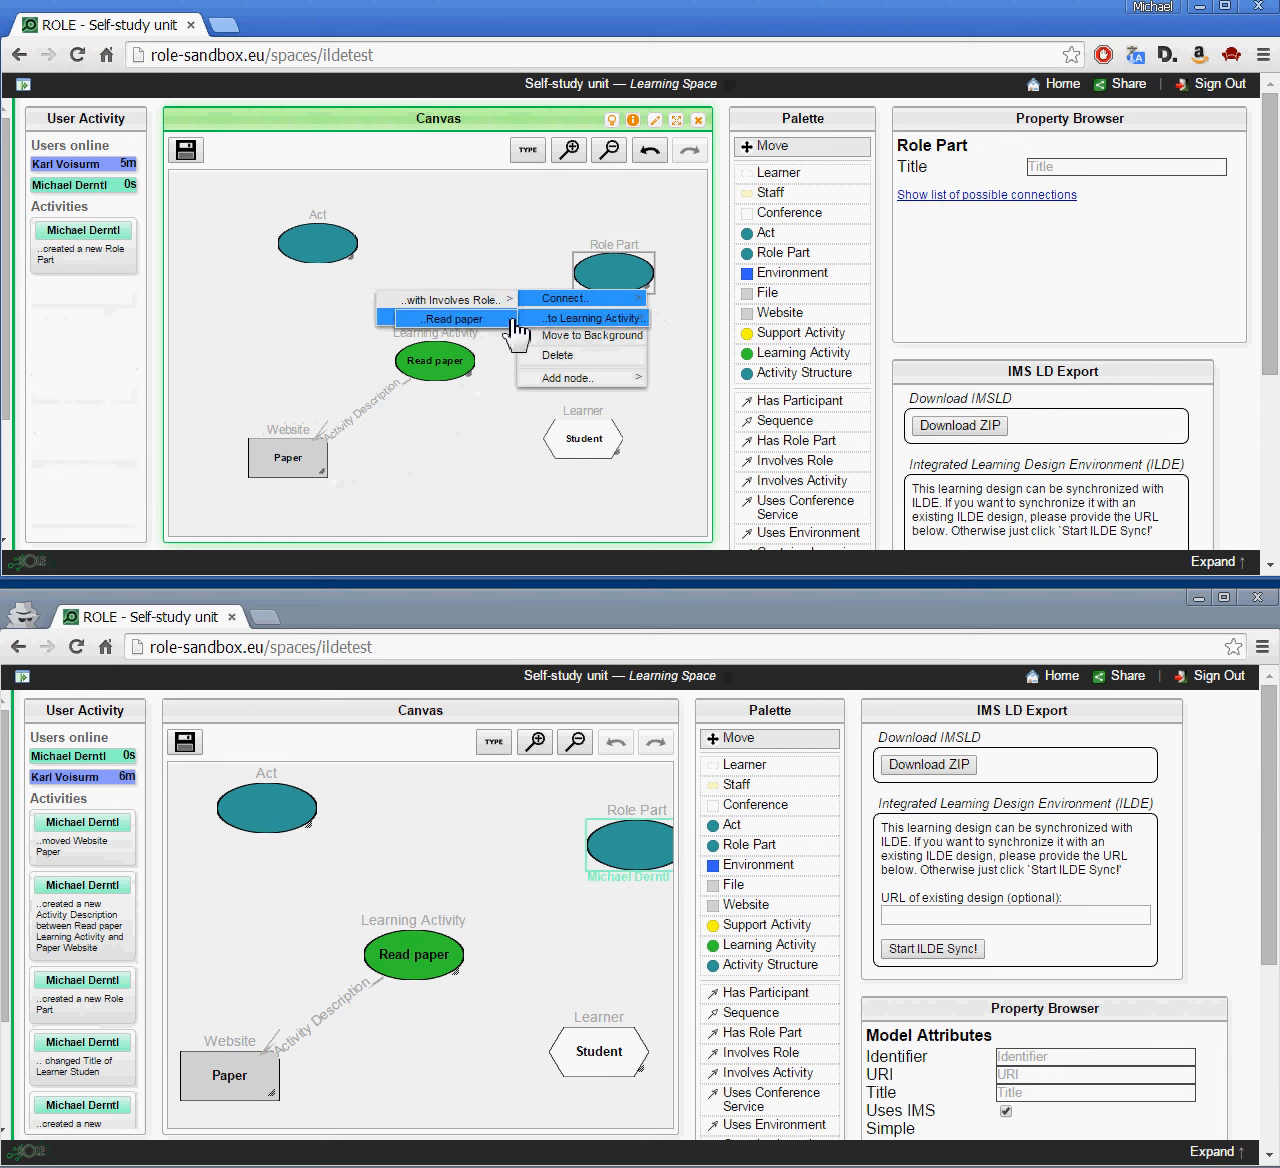
click(505, 322)
right_click(645, 300)
mouse_move(612, 300)
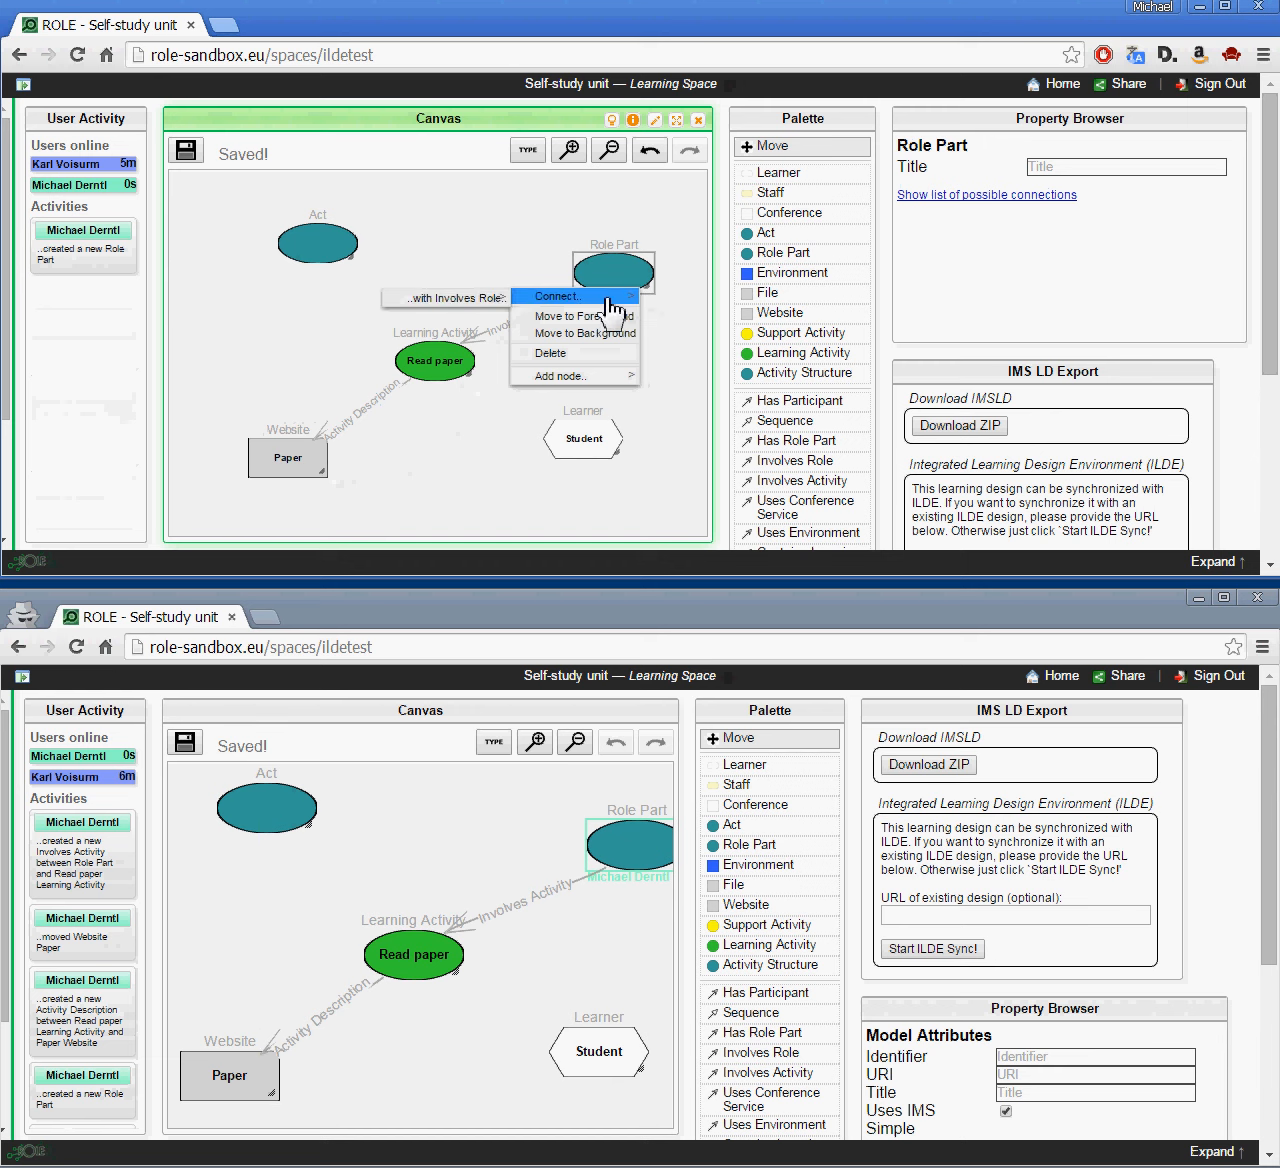
click(462, 300)
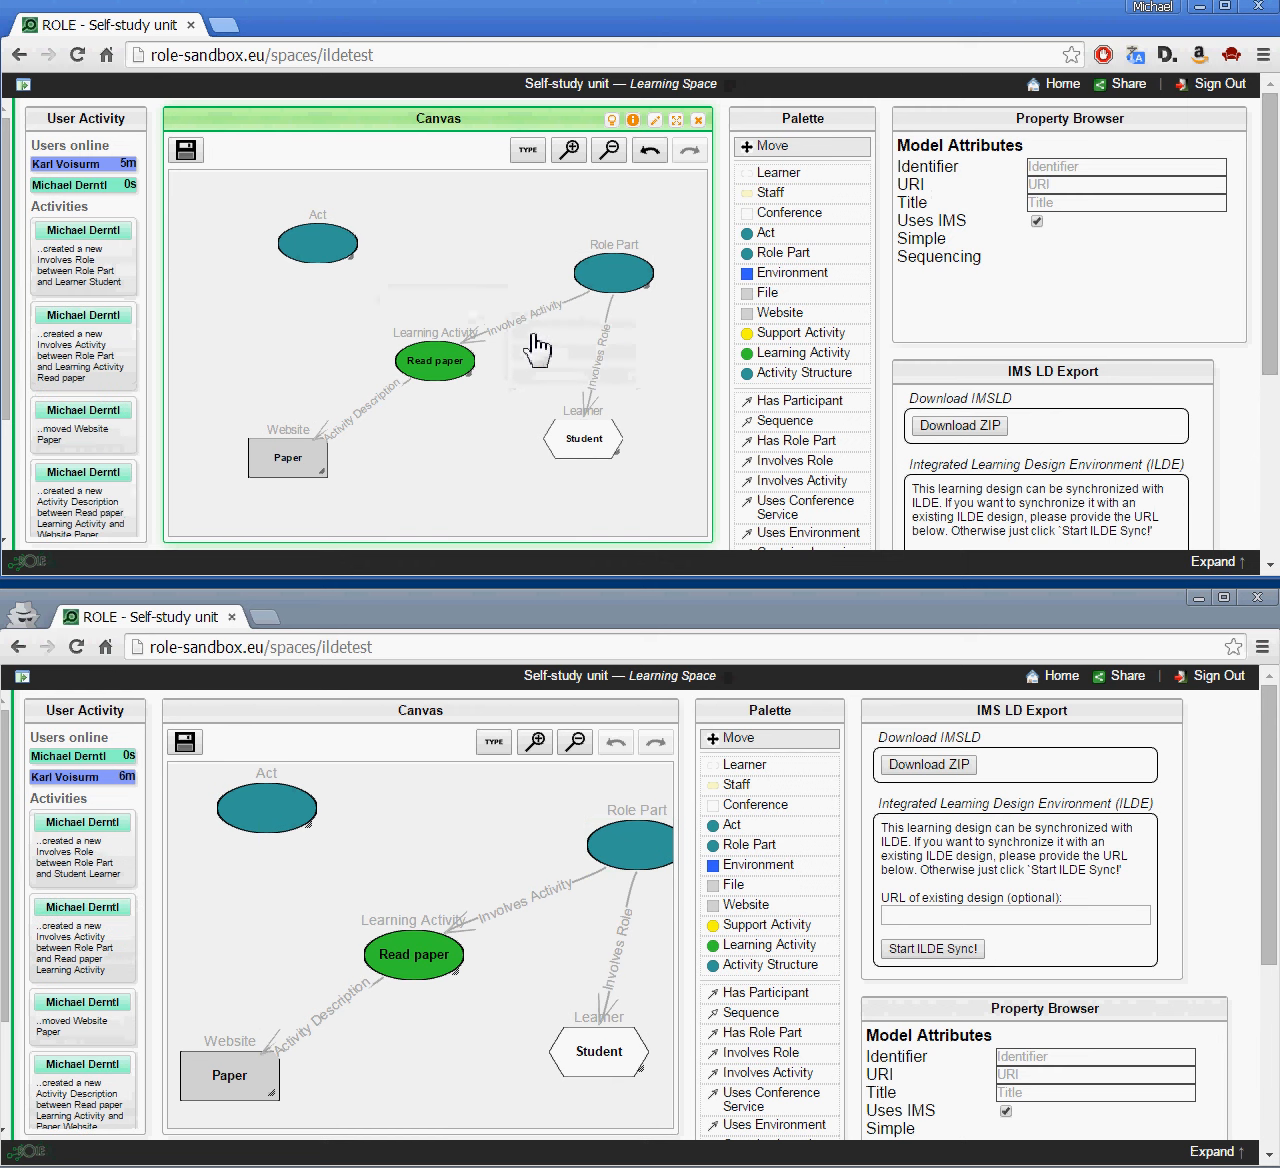
Step: Connect the Act to the Role Part with Has Role Part
right_click(352, 257)
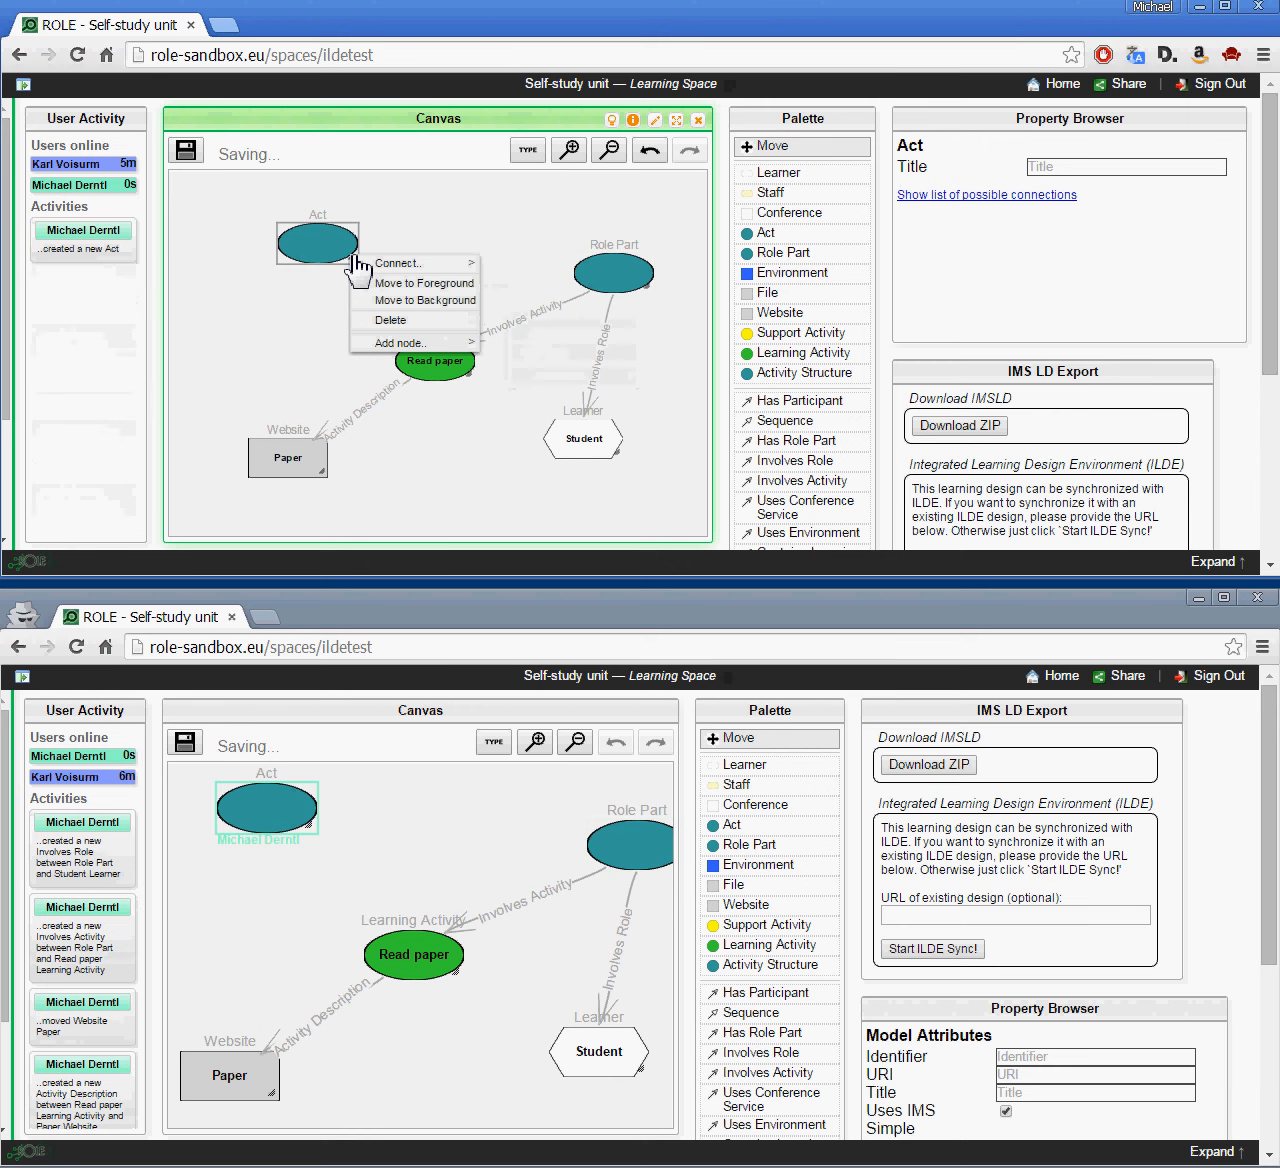
mouse_move(392, 265)
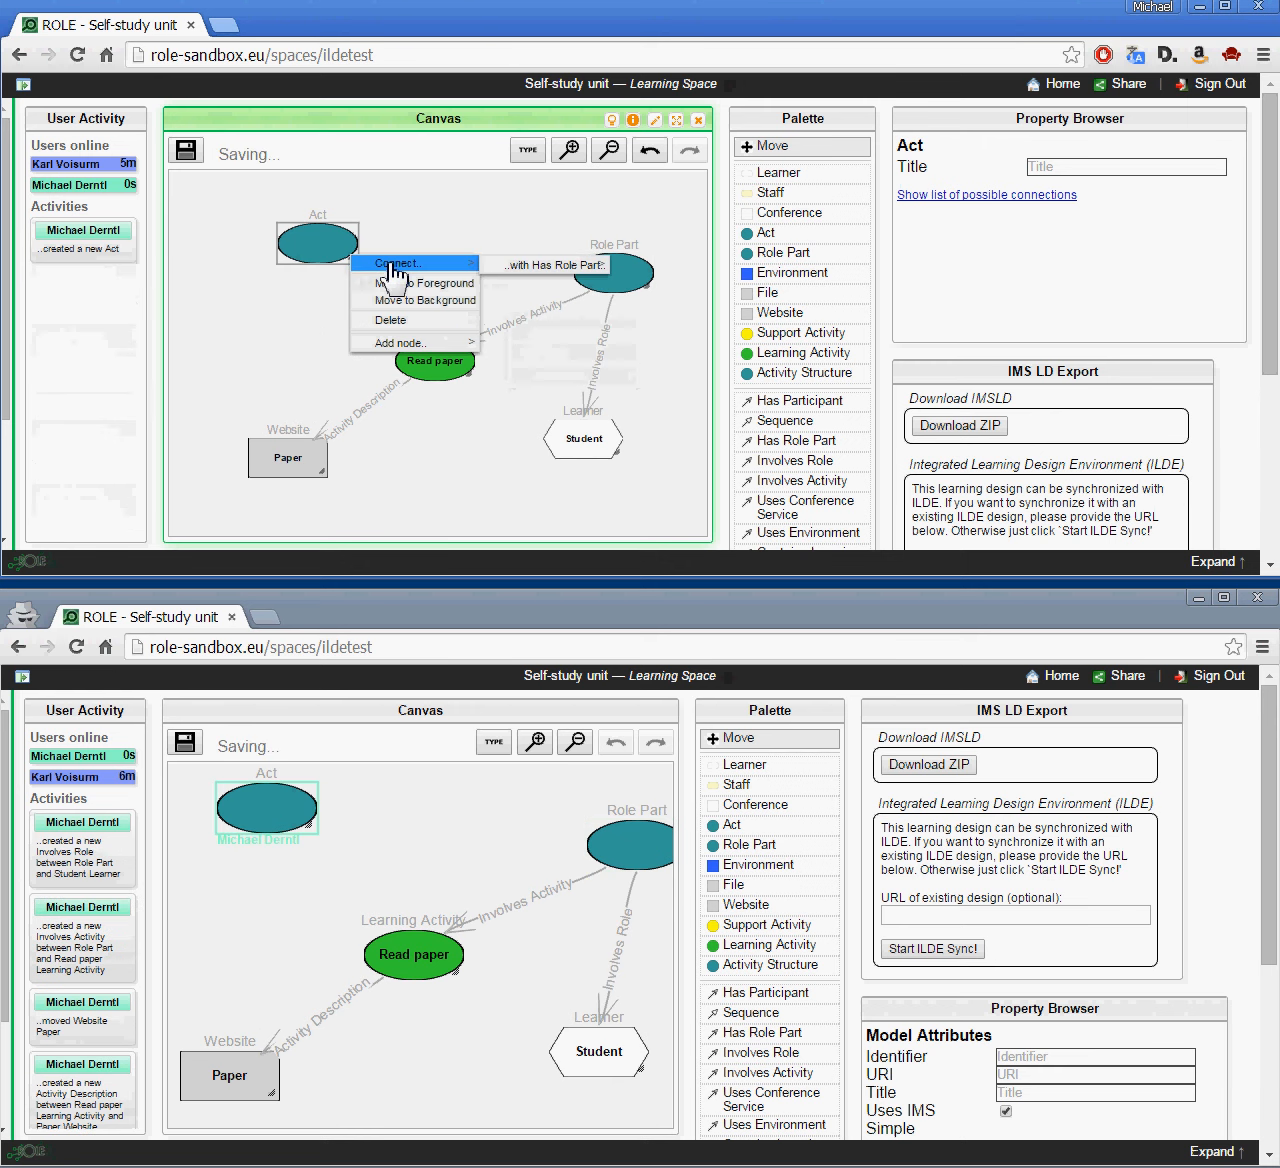
click(527, 268)
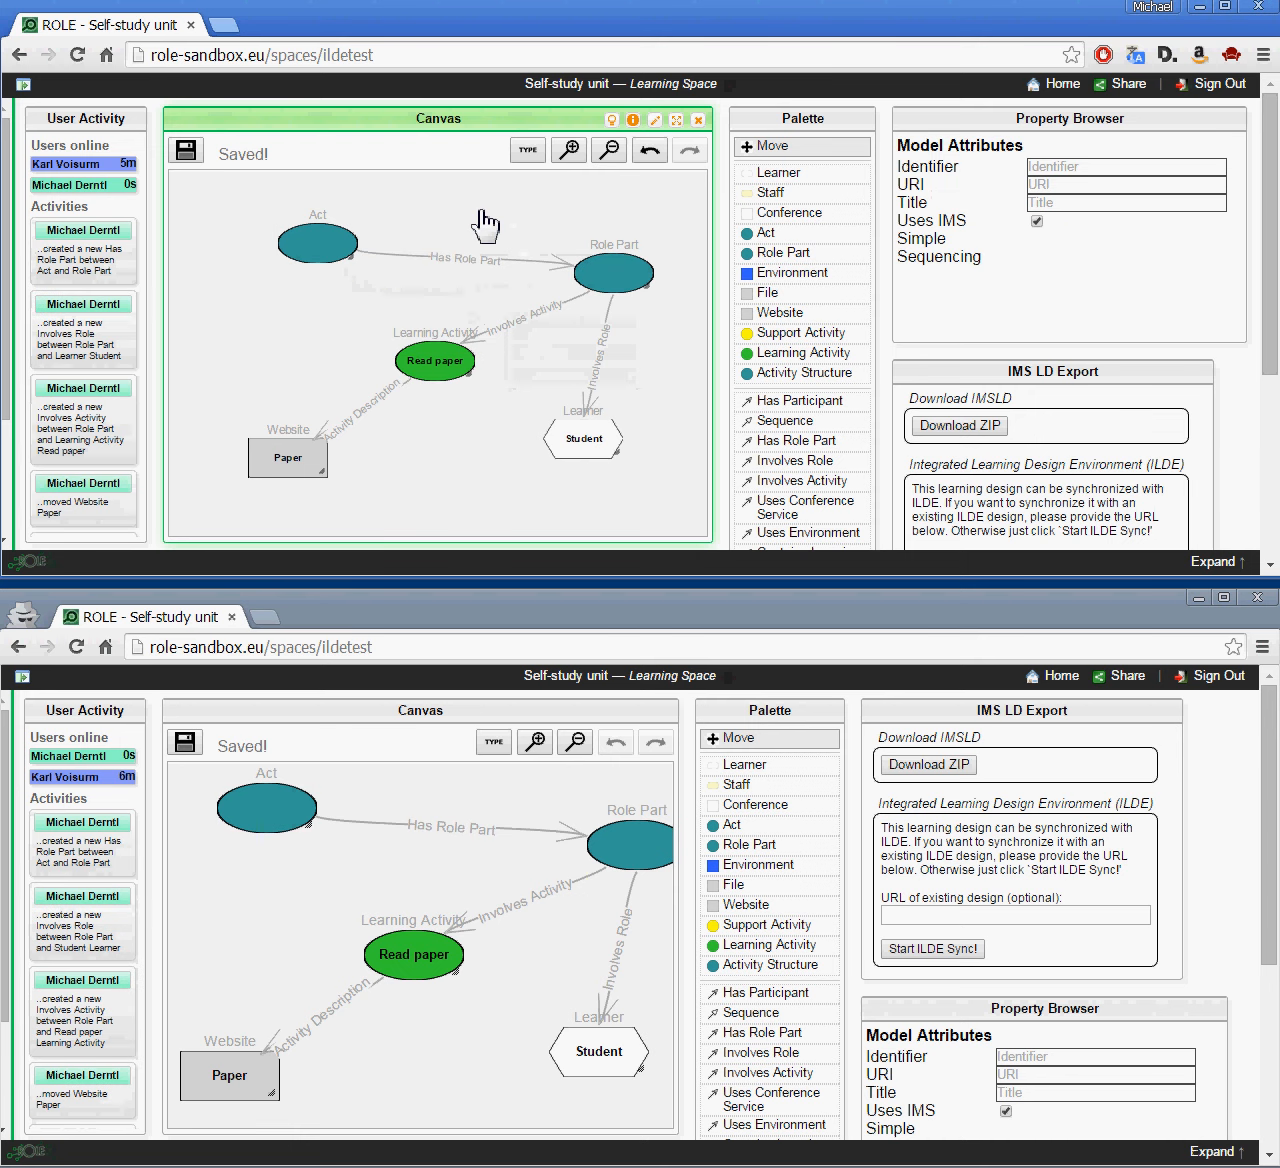
Step: Enter the Paper website's URL as google.com/somepaper.pdf
click(318, 458)
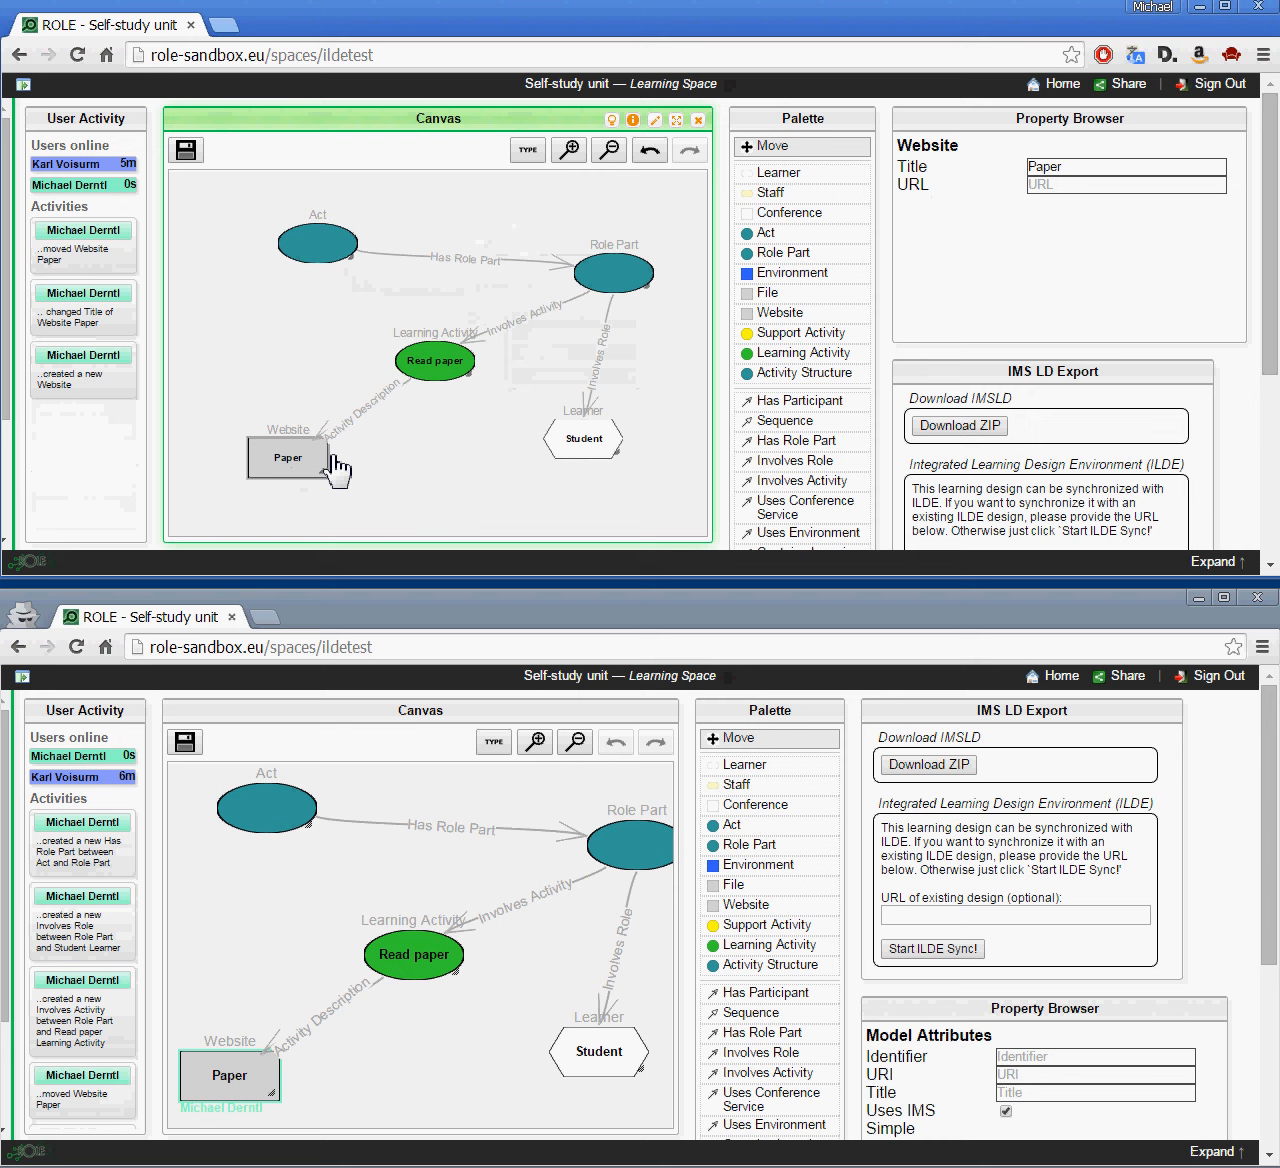
click(1056, 184)
text(http://)
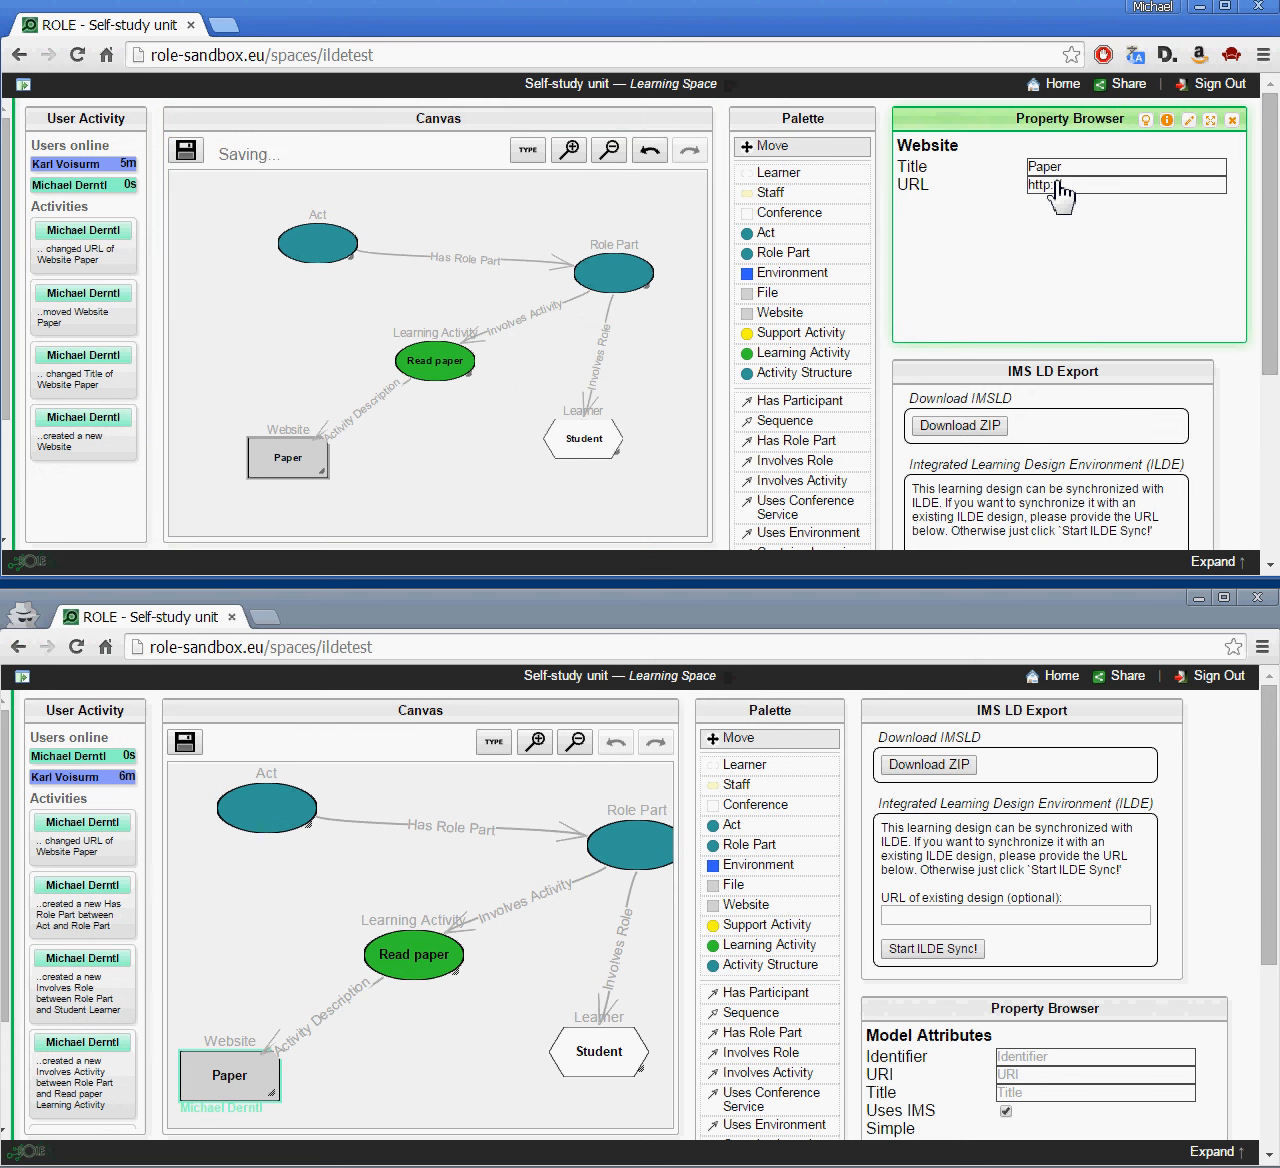
text(google.com/somepaper.d)
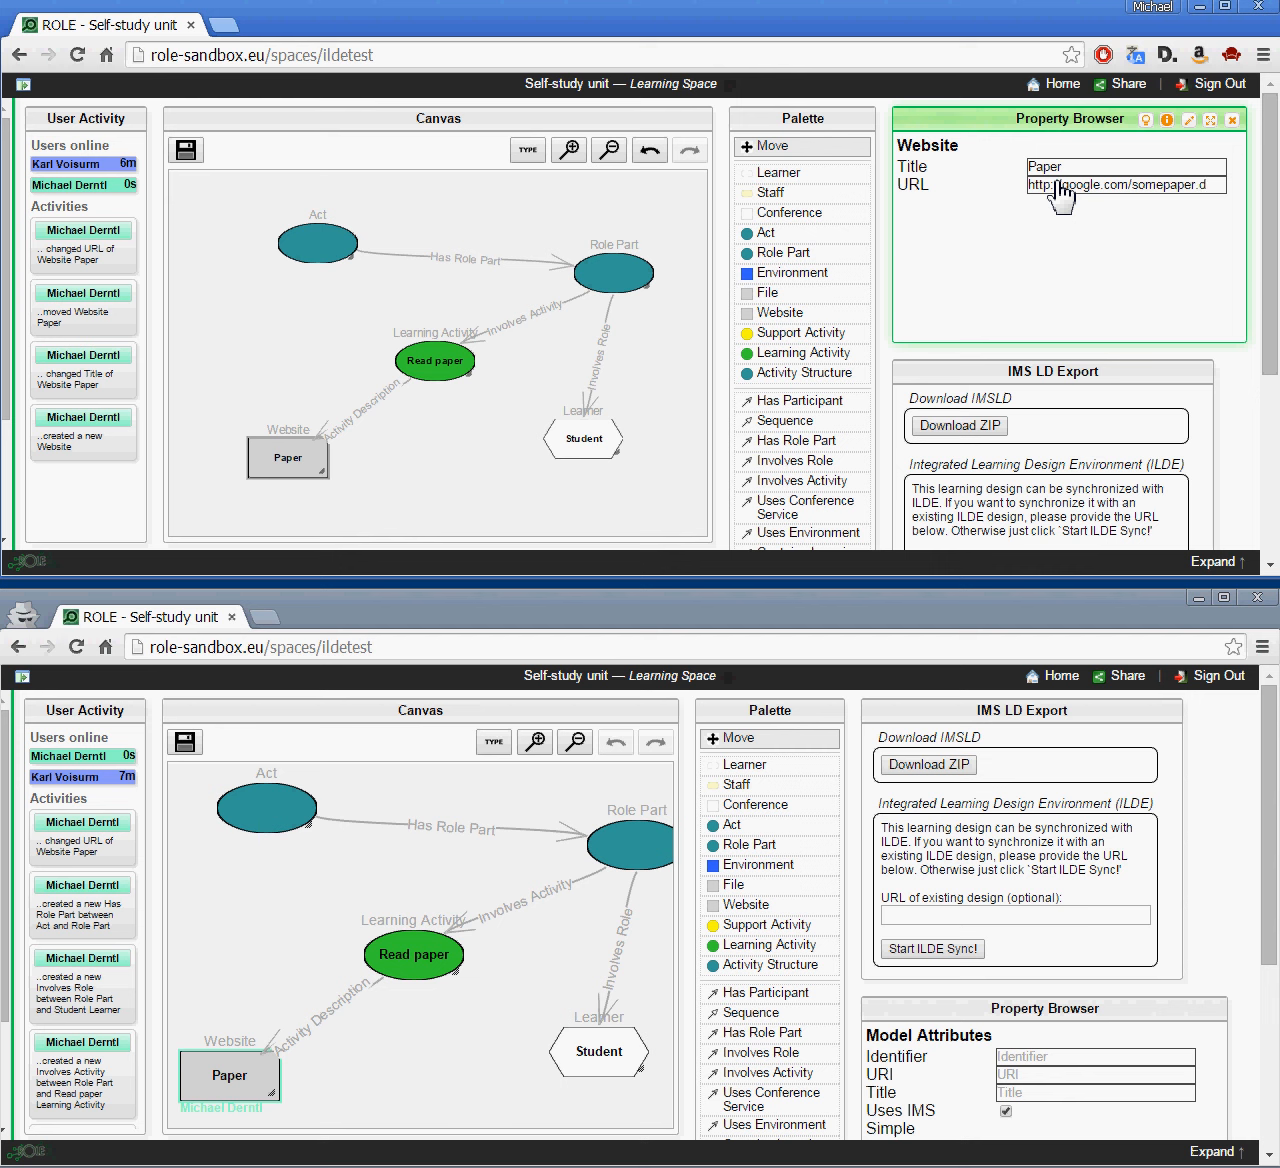
key(BackSpace)
text(pdf)
key(BackSpace)
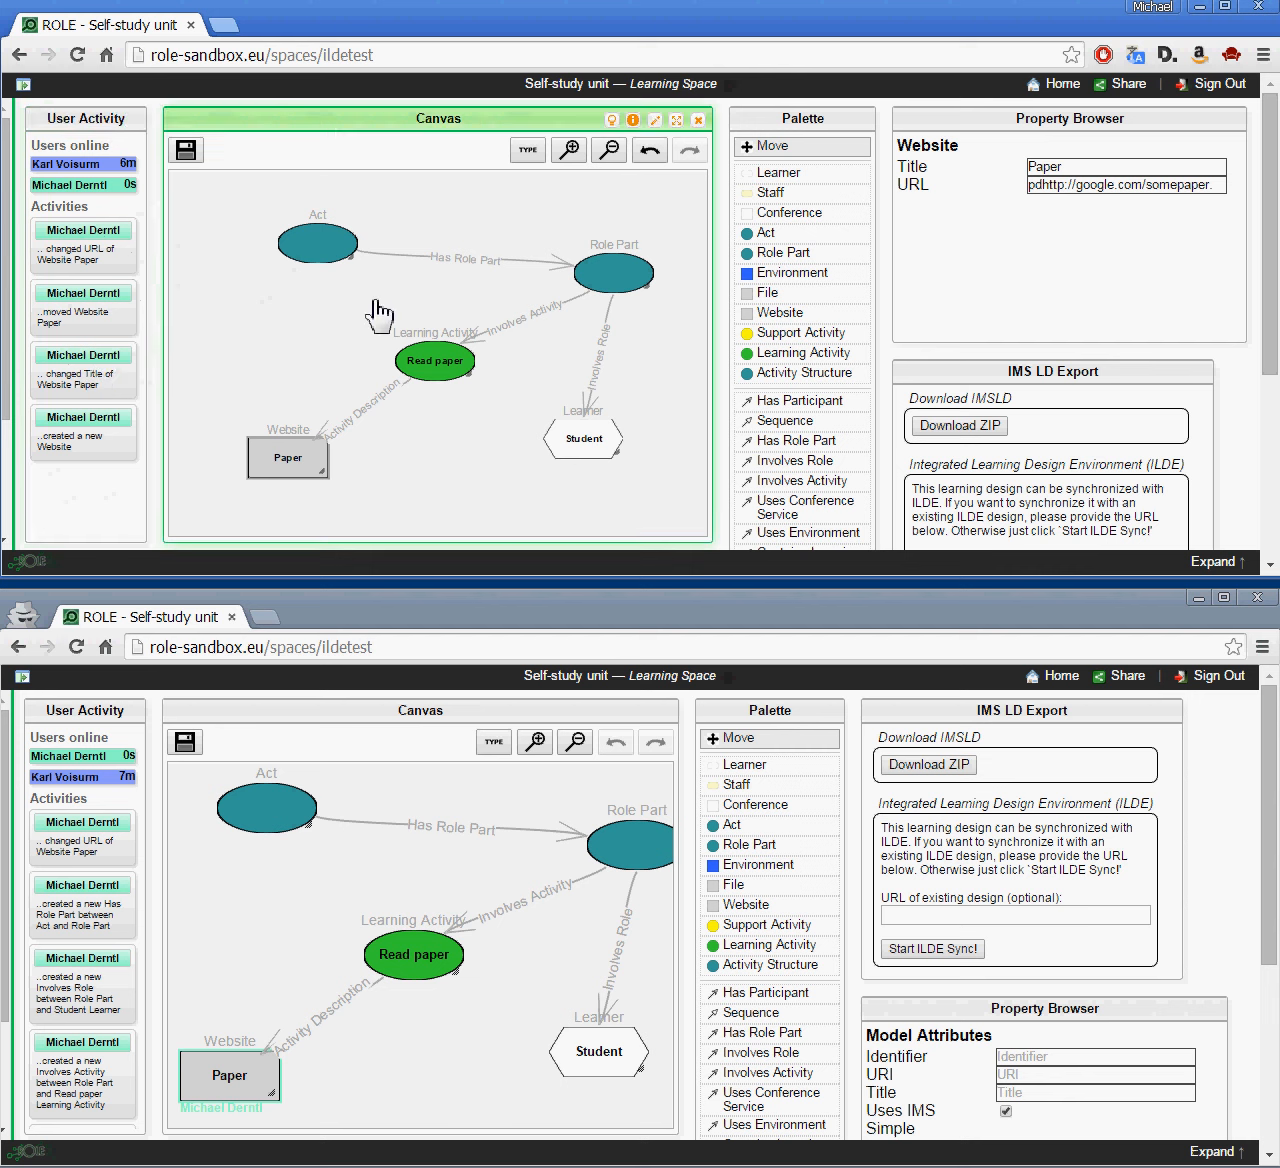
Step: Move Role Part next to the Act, then switch to the ILDE sign-in window
drag(588, 290, 468, 286)
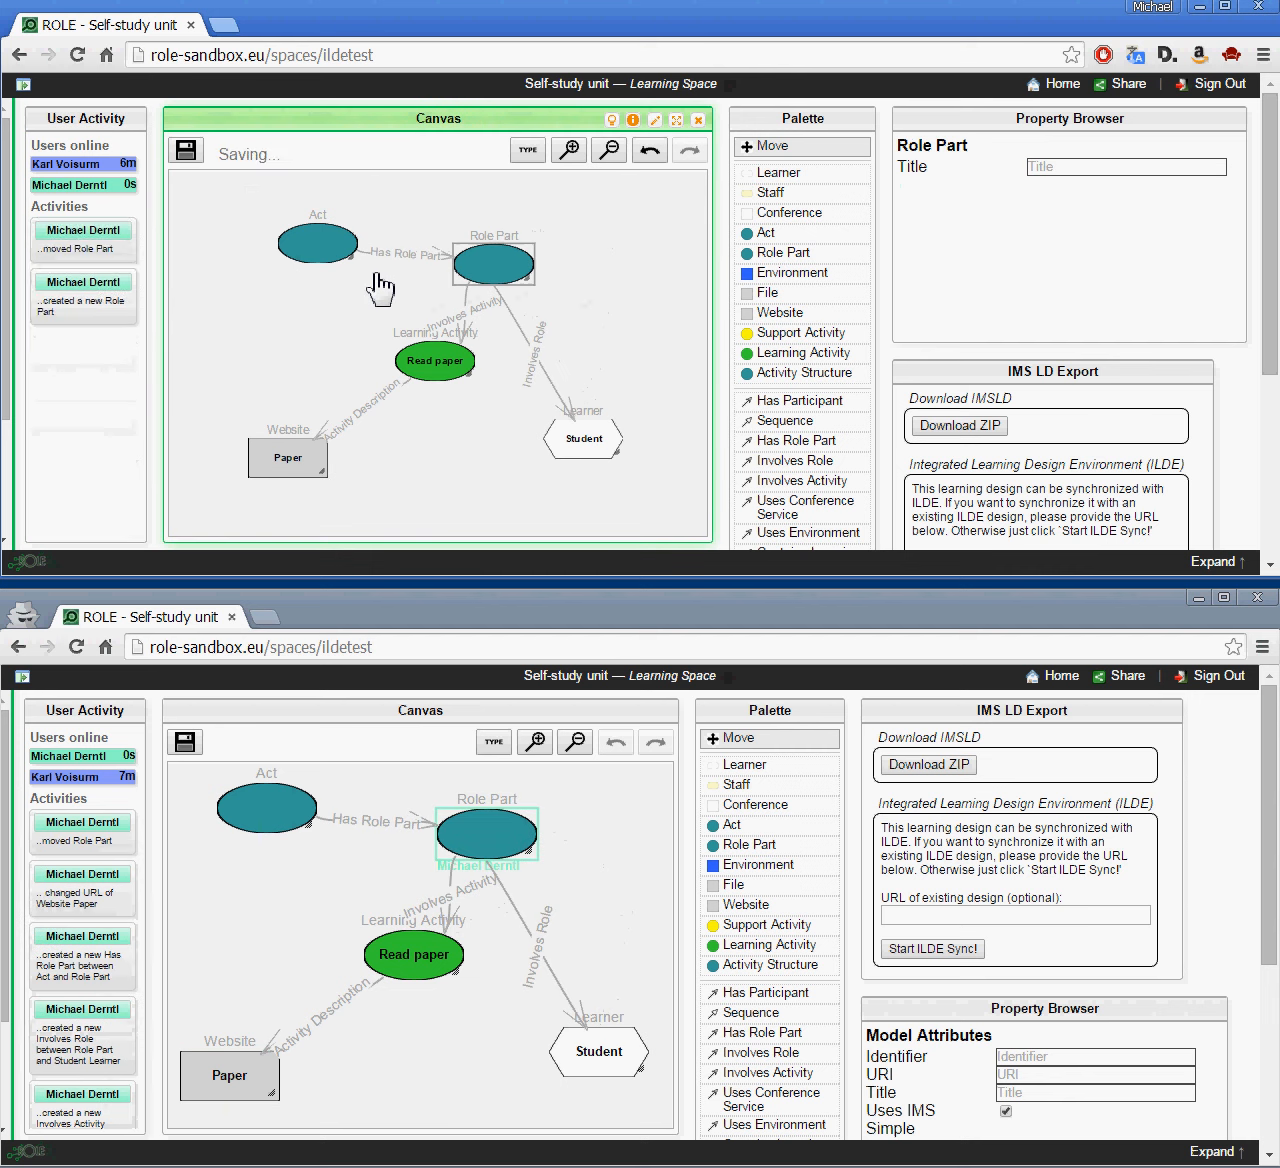
drag(336, 262, 350, 329)
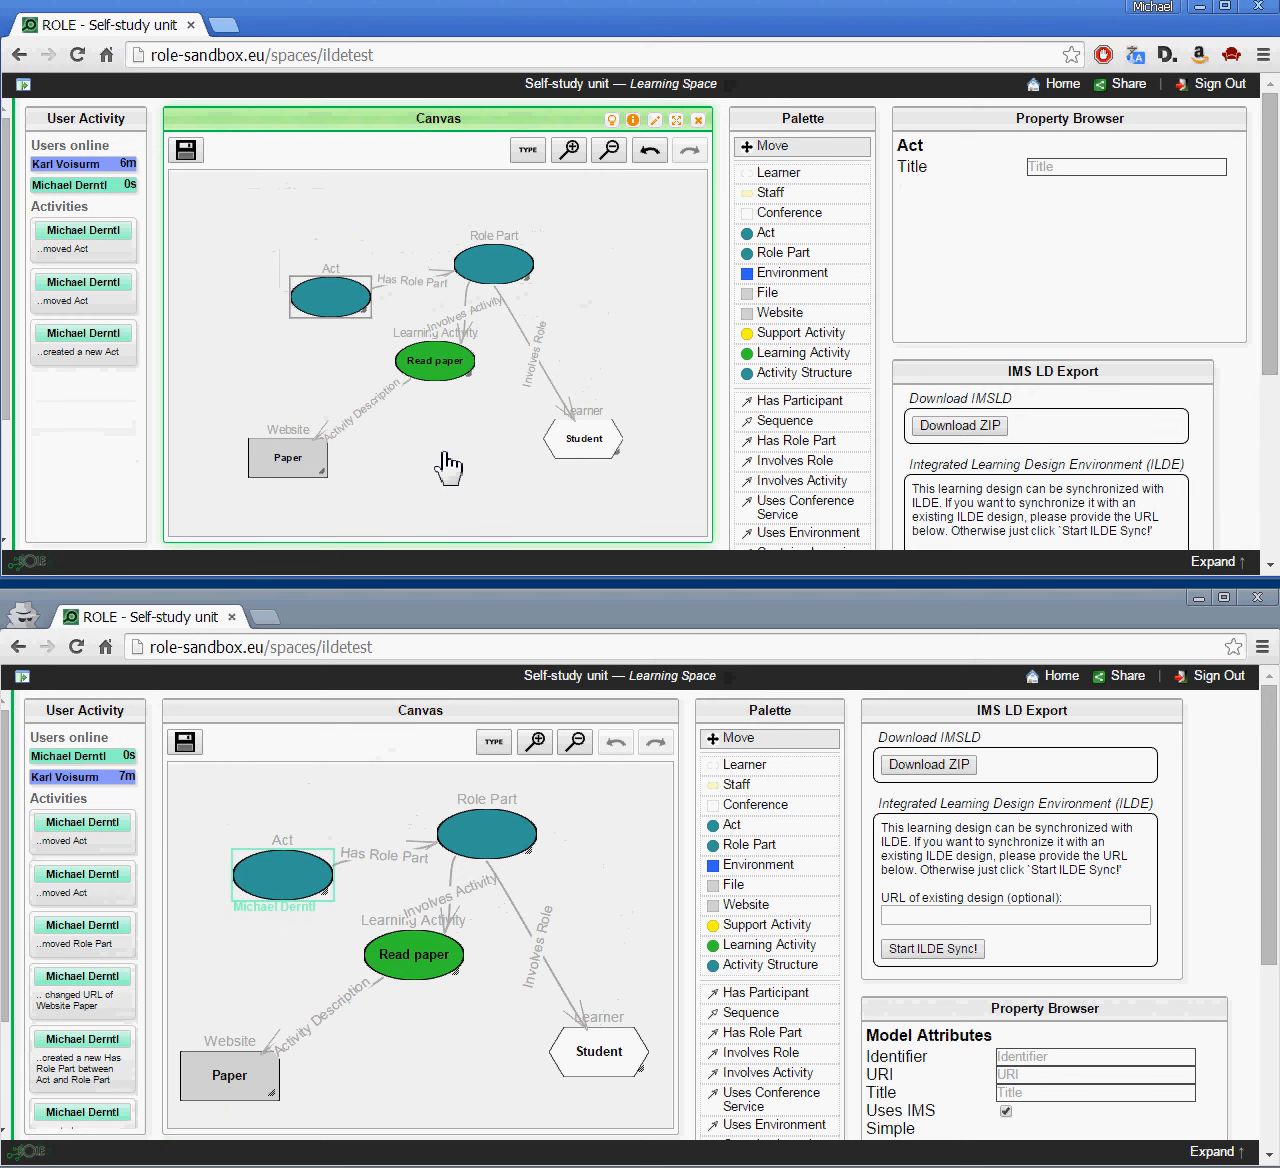
click(514, 855)
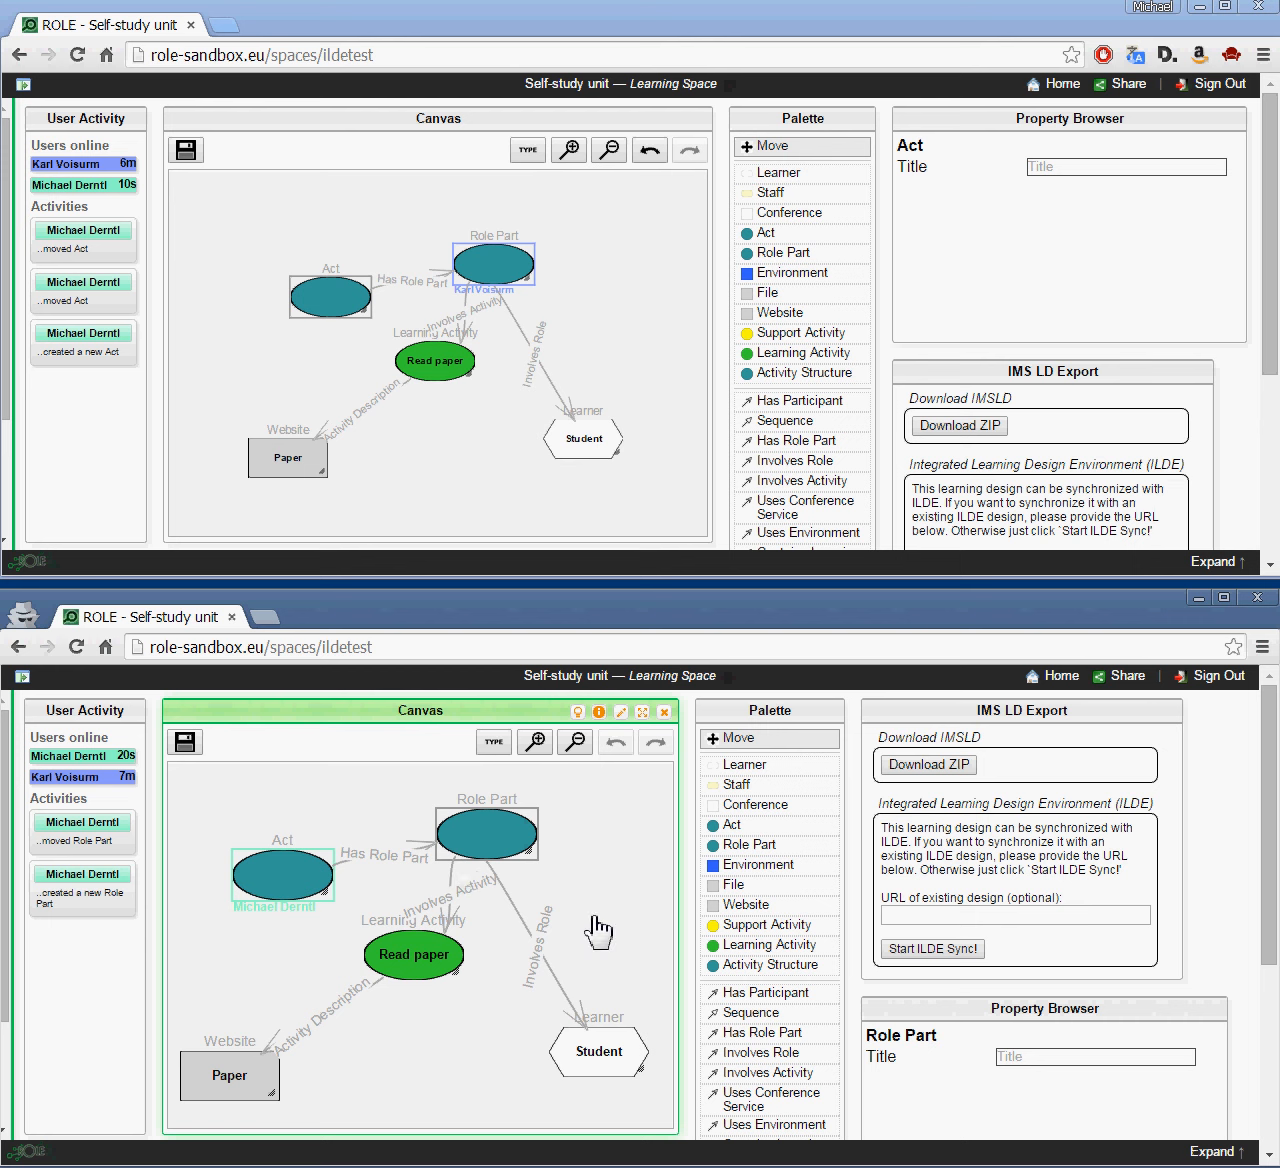
drag(880, 806, 1177, 808)
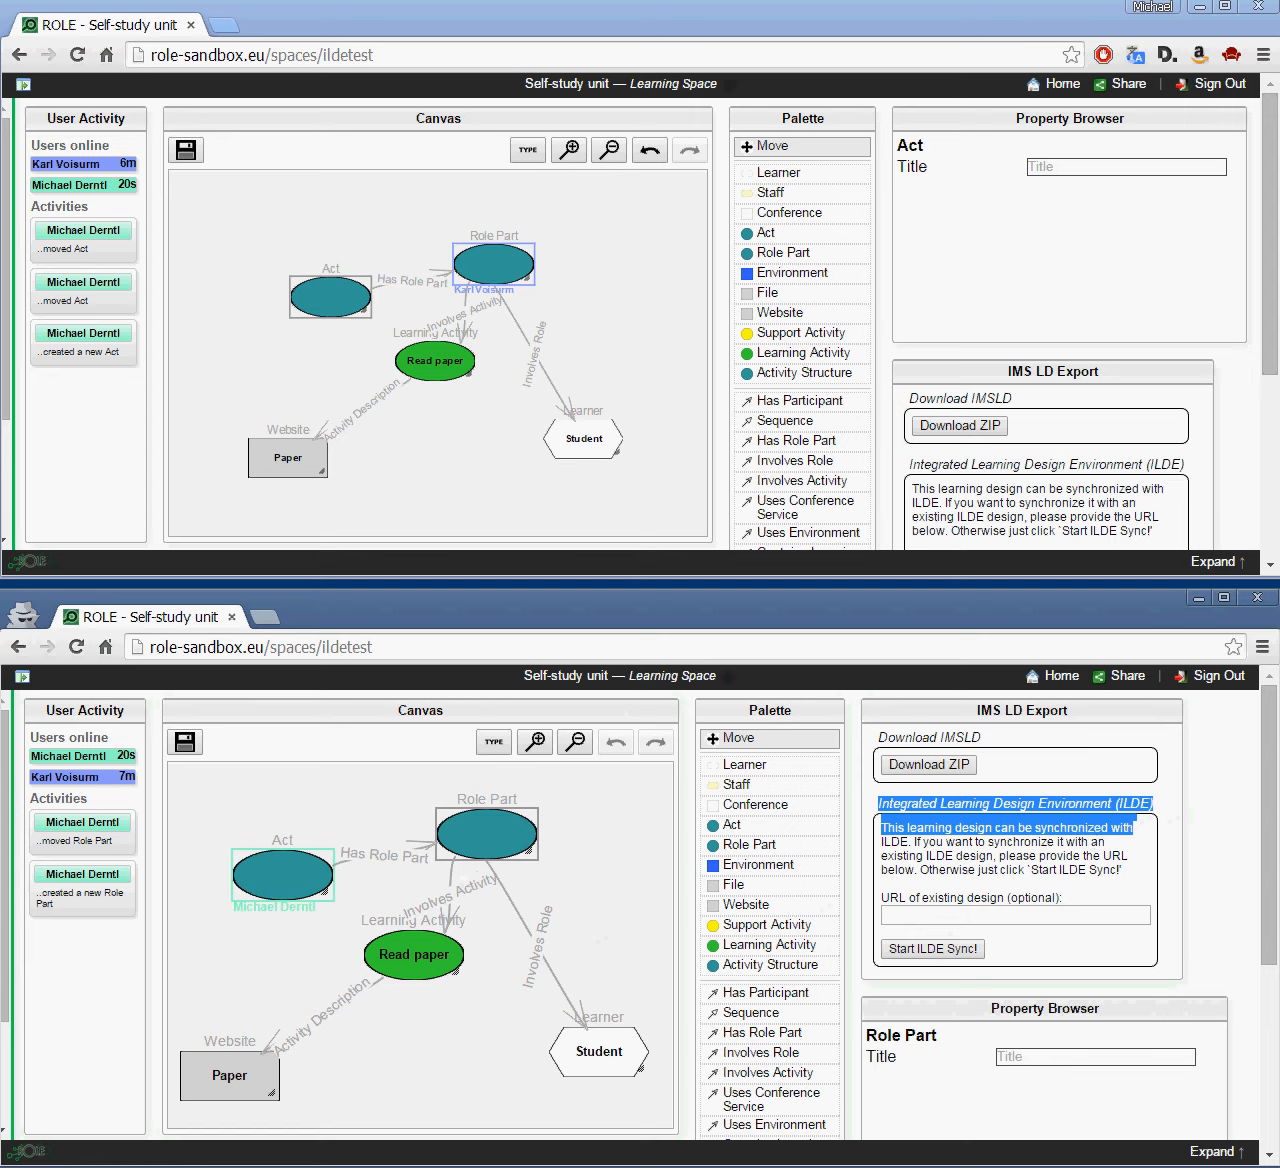
key(alt+Tab)
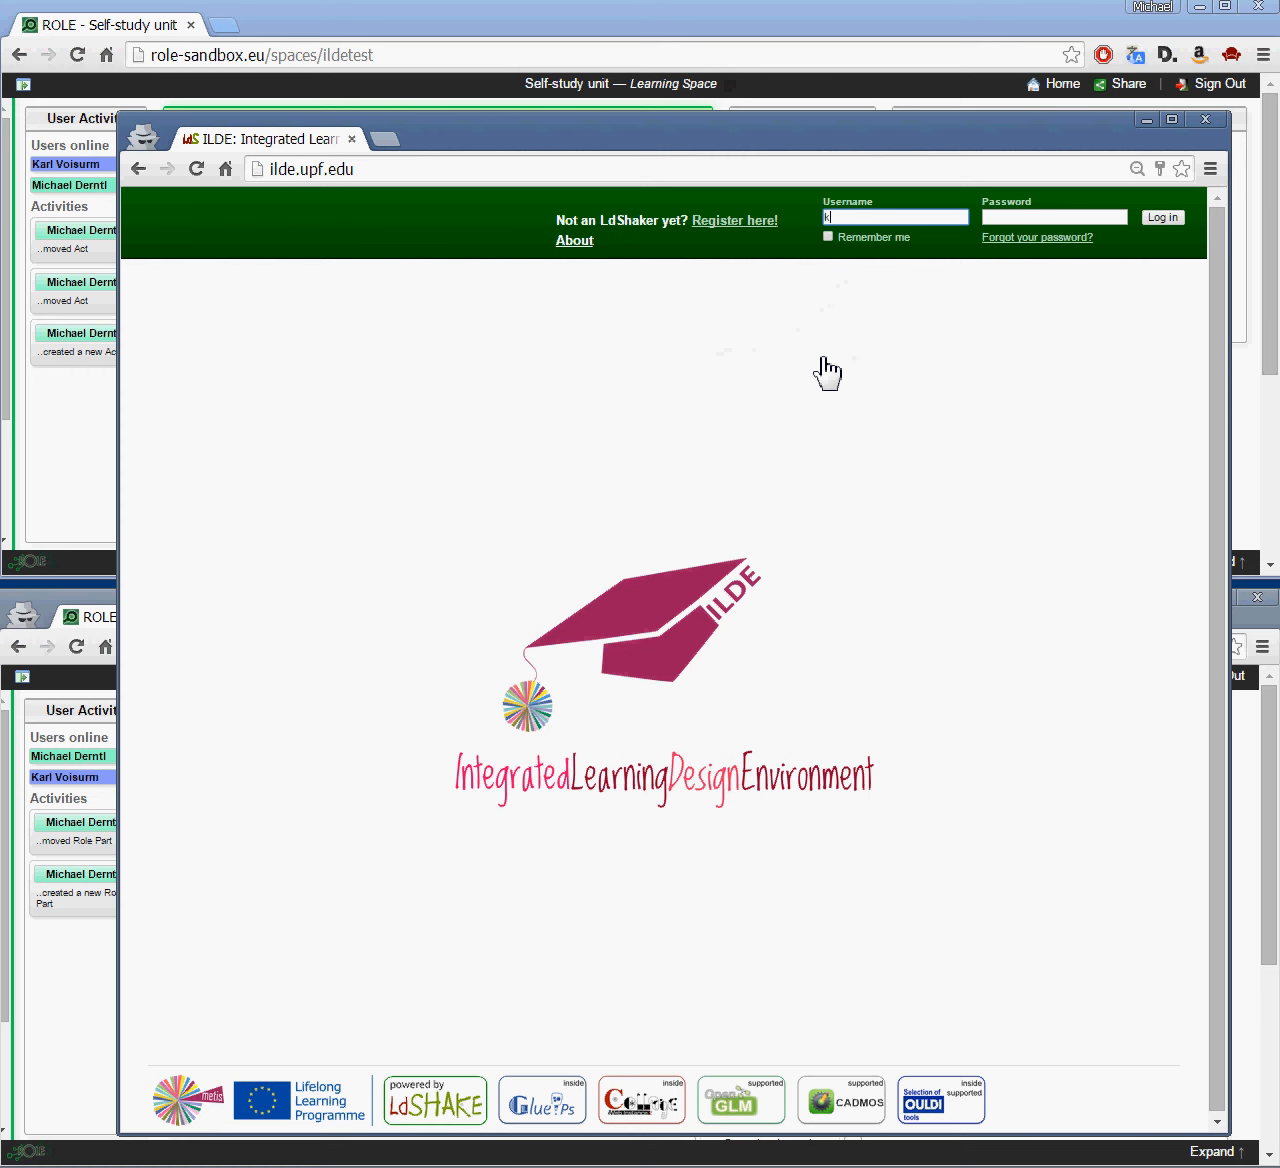
Step: Log in to ILDE, dismiss the token-mismatch error, and browse all learning designs
key(Tab)
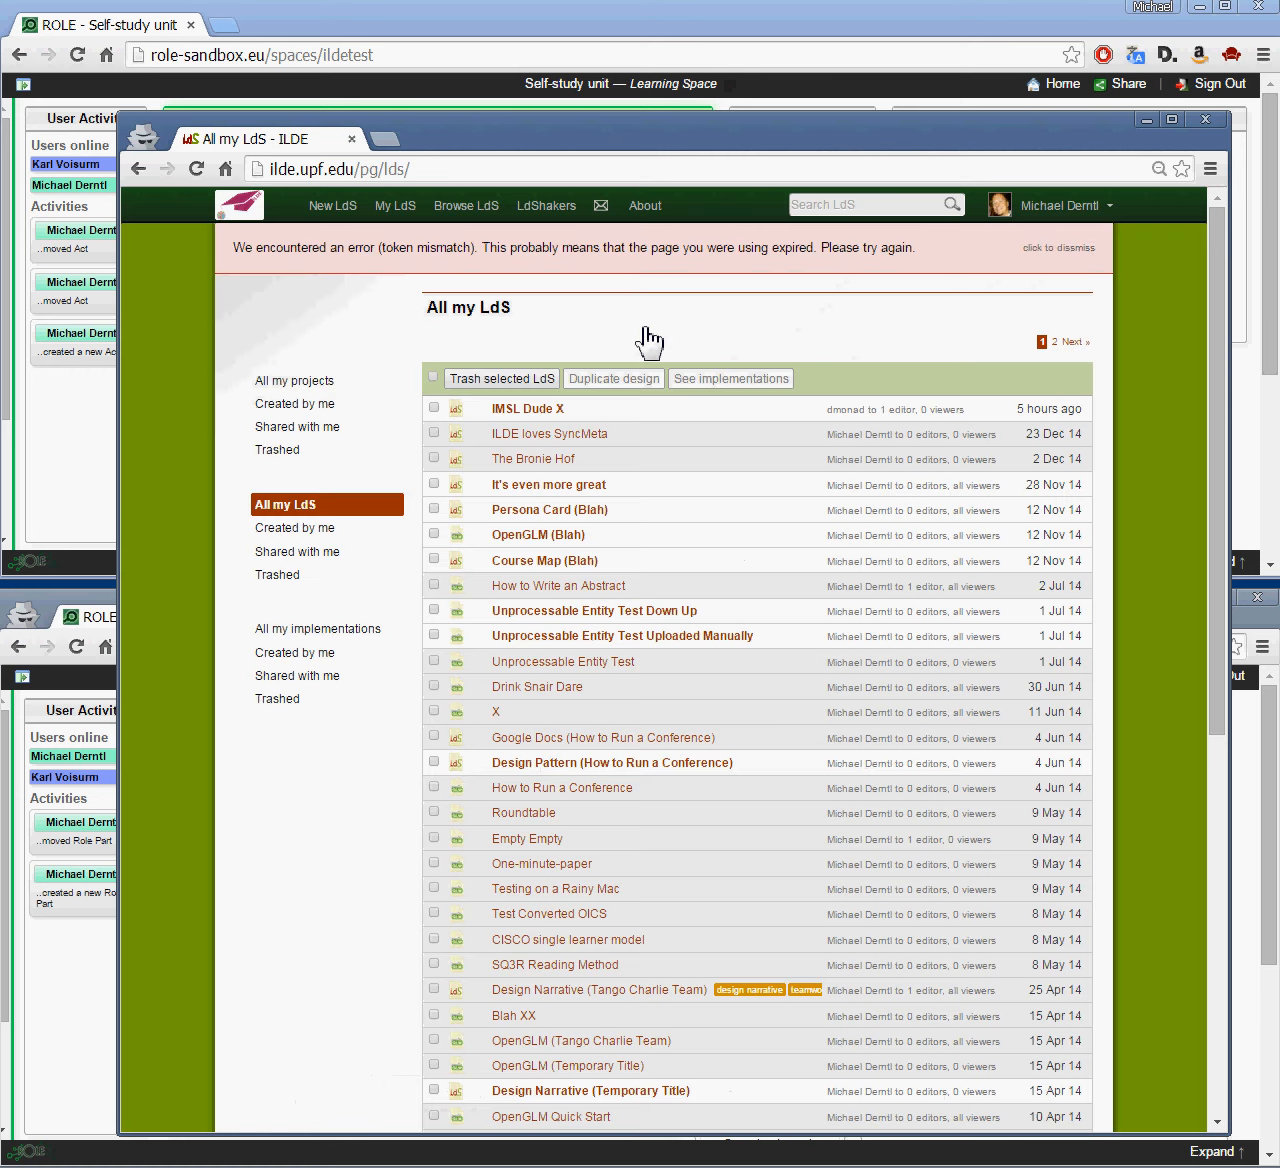
click(1068, 252)
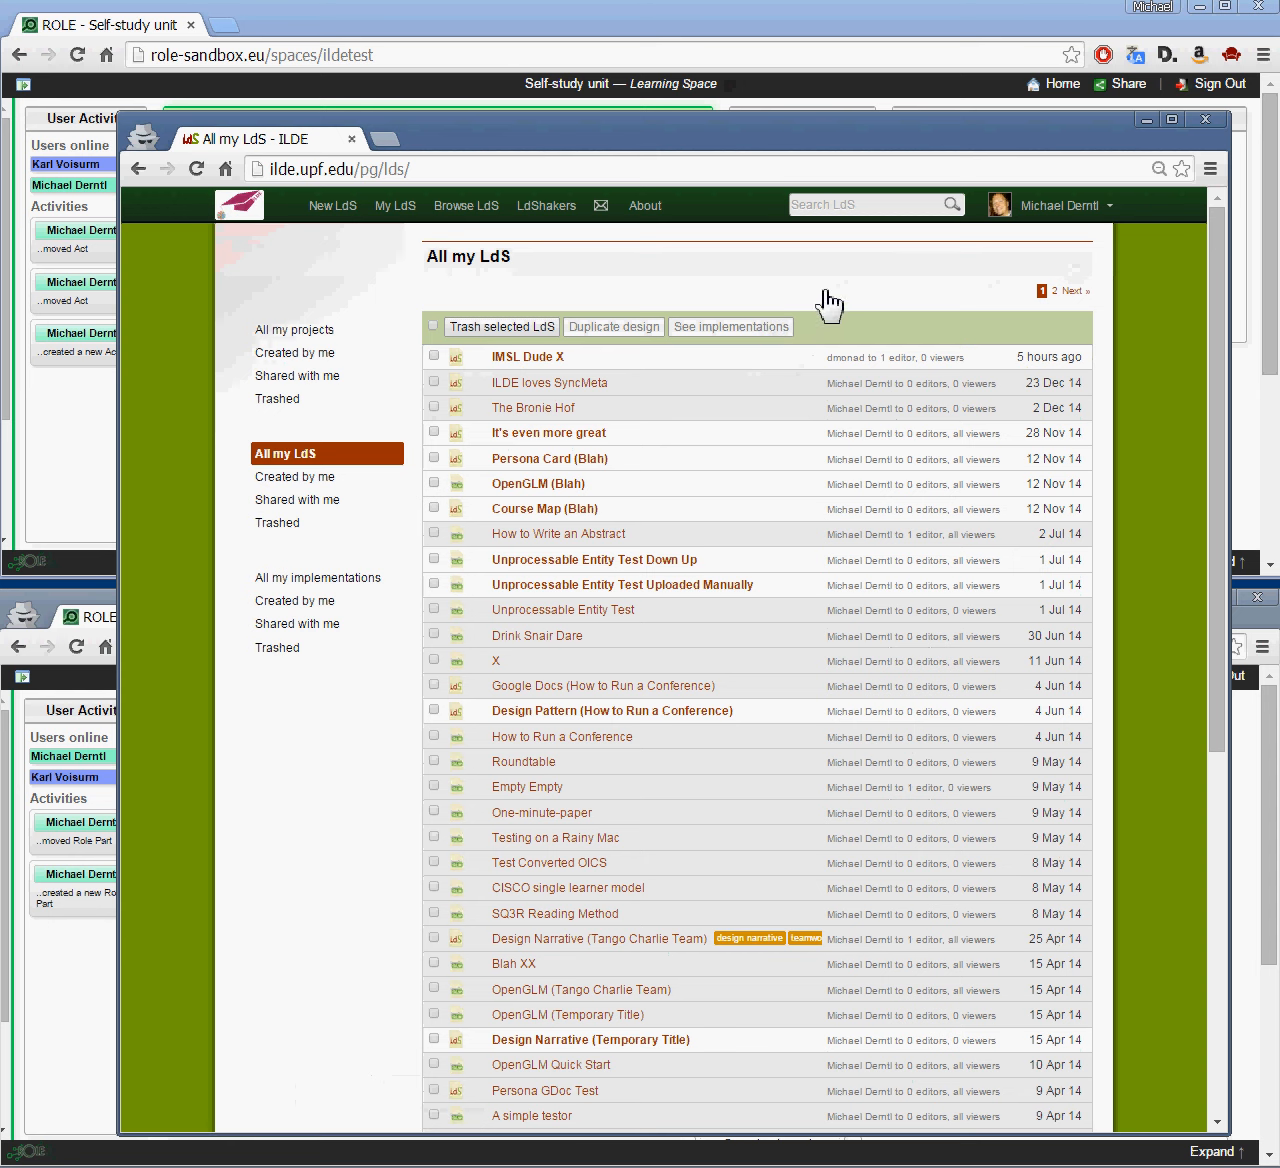
click(385, 207)
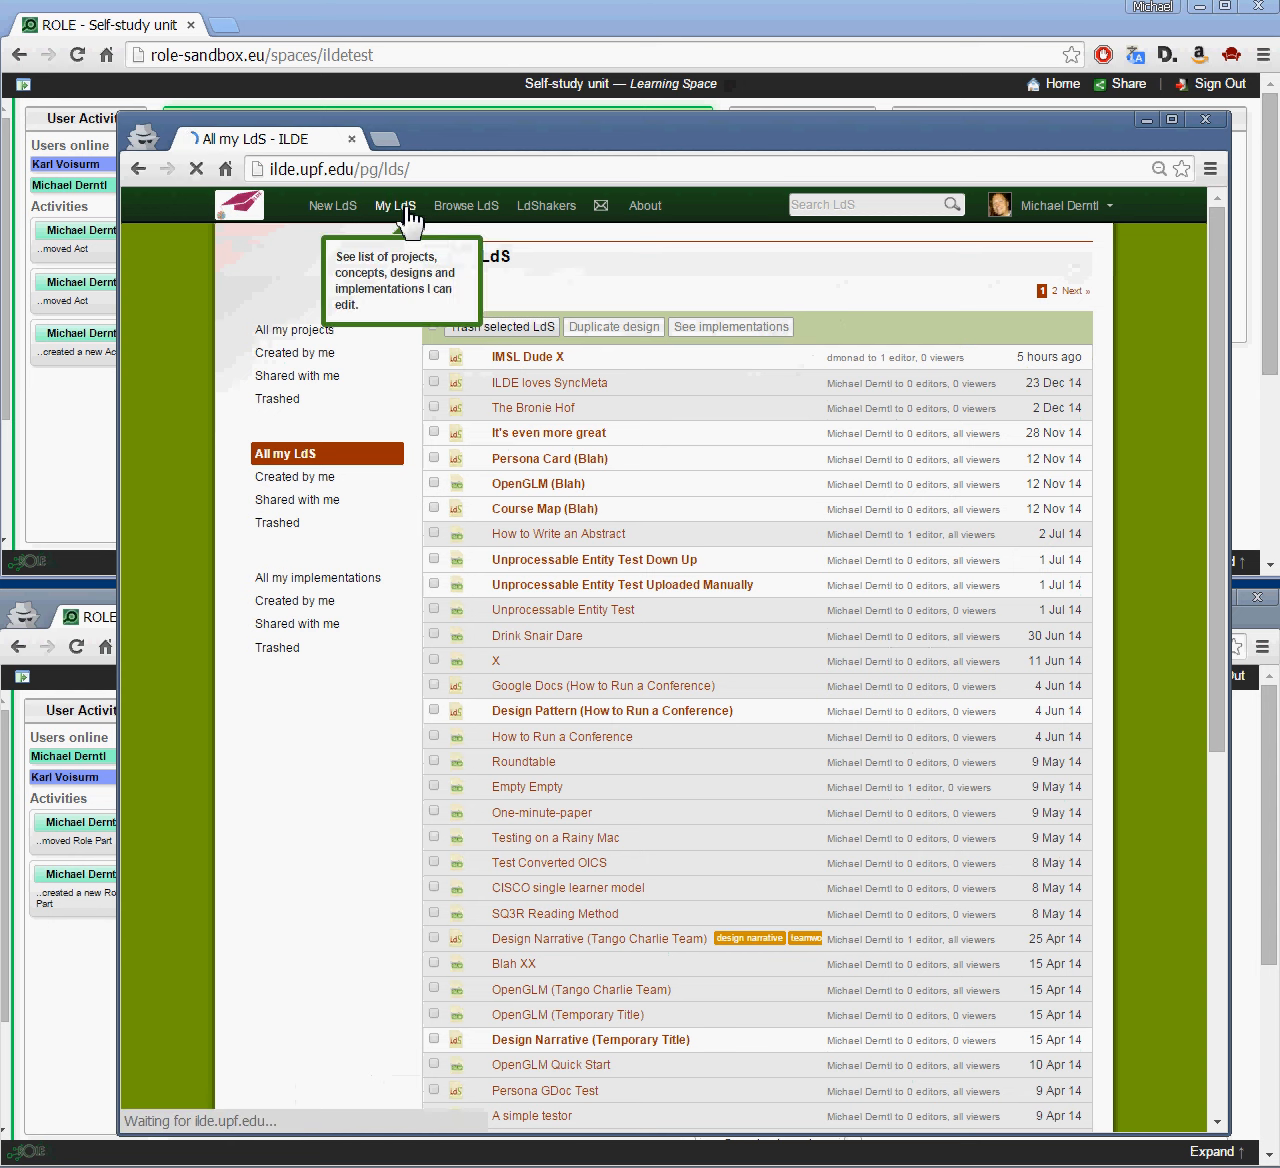
click(462, 206)
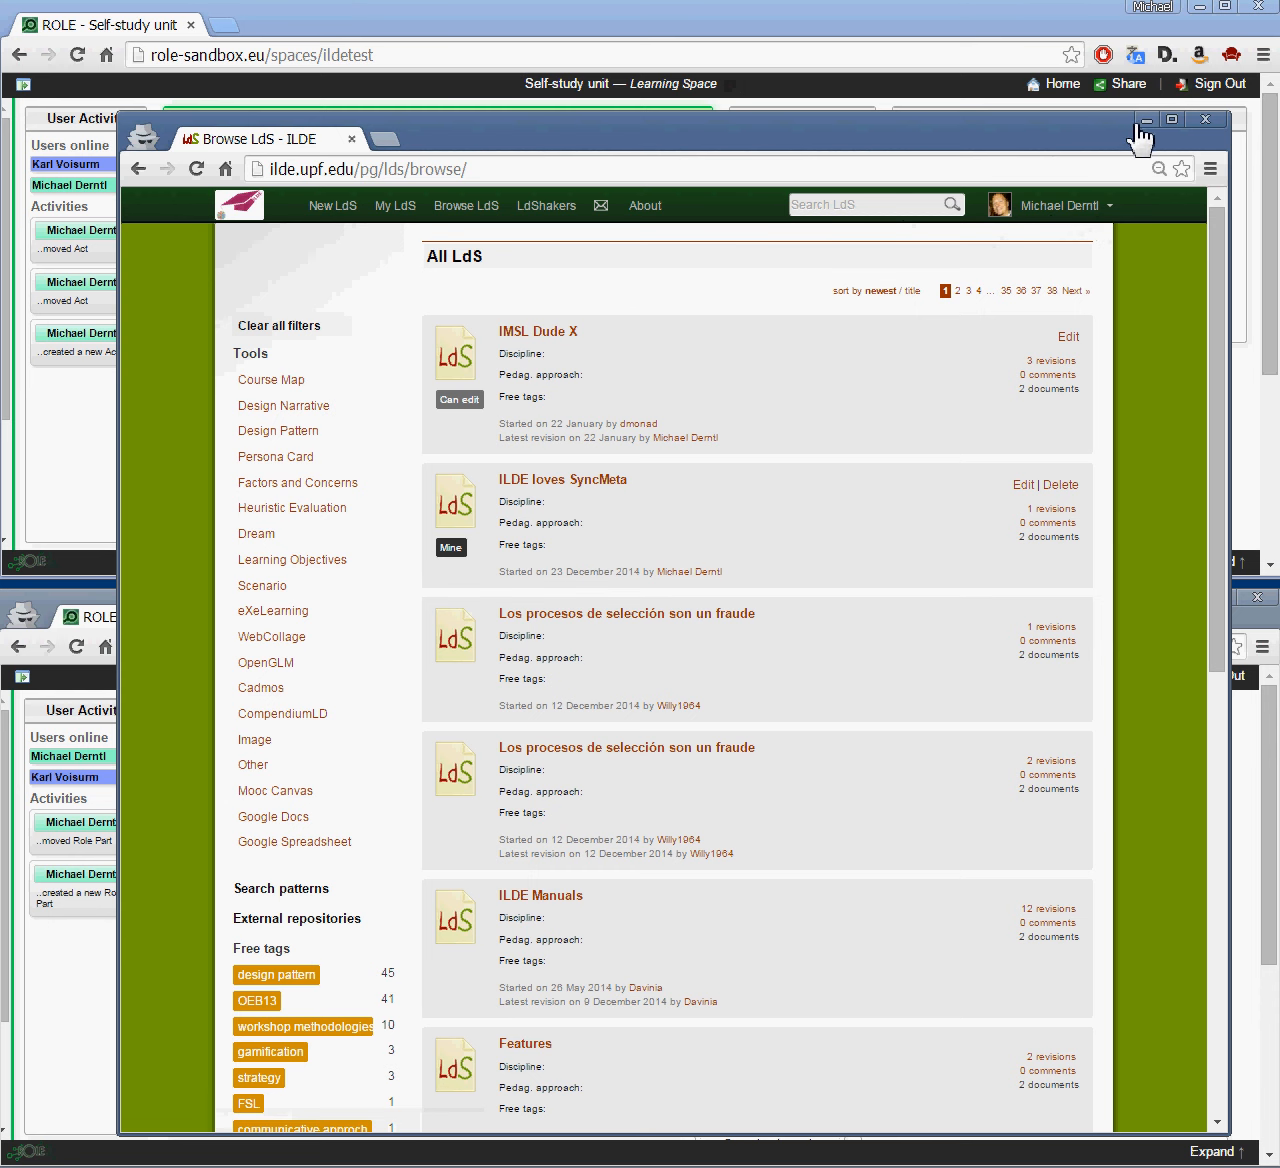
drag(1040, 138, 1044, 110)
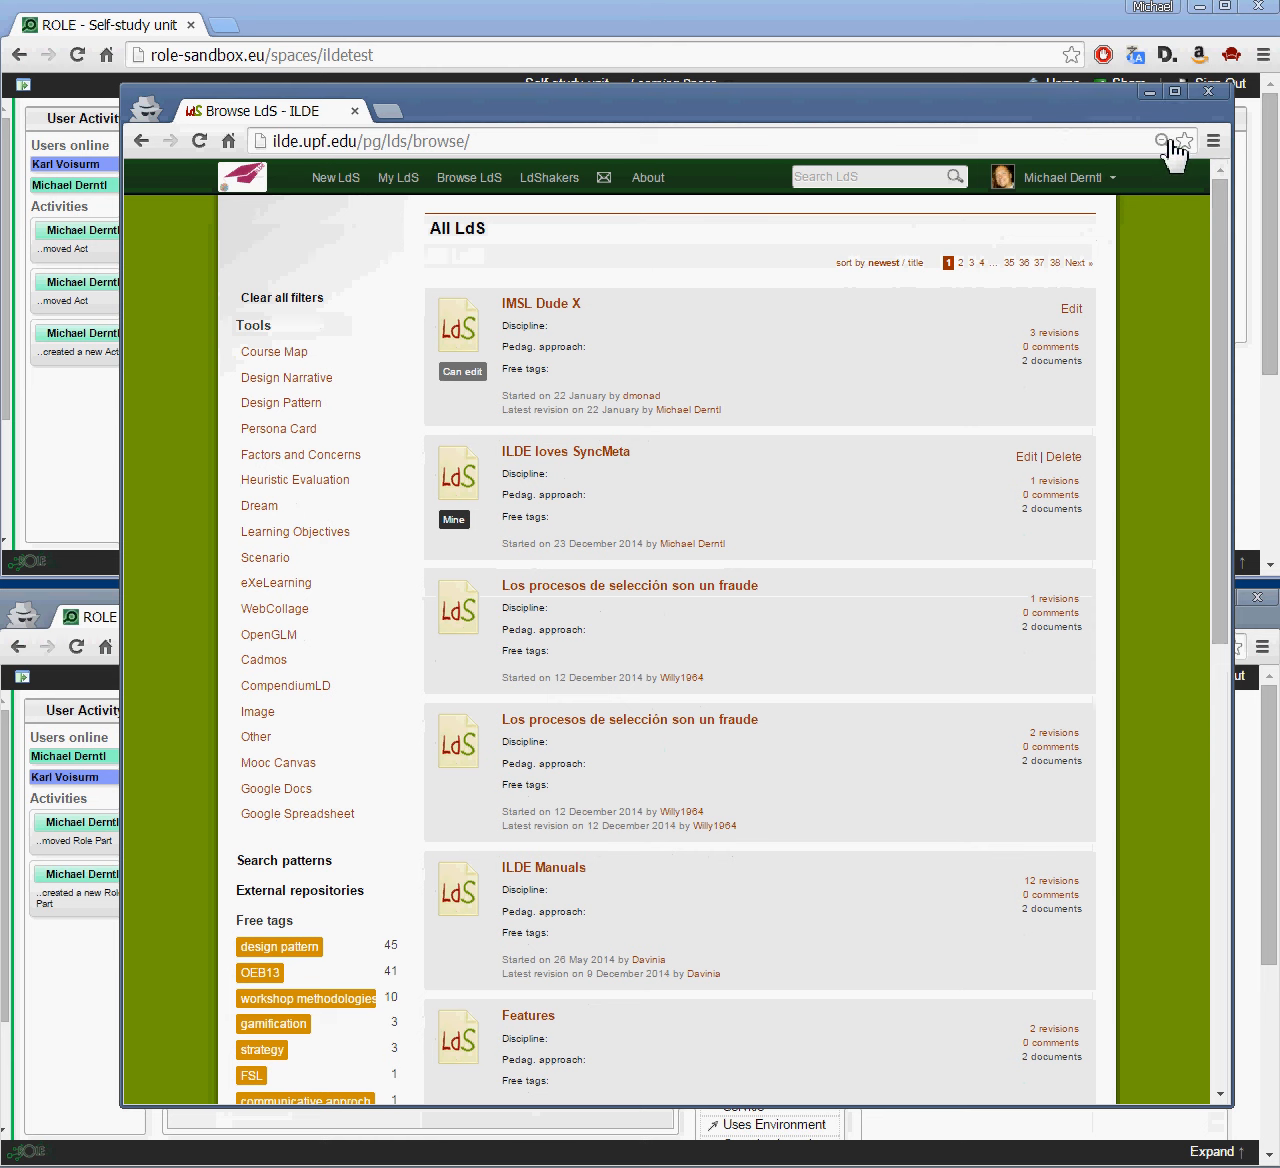
Step: Log in with ILDE credentials in the IMS LD Export panel and sync the design as new
click(1155, 103)
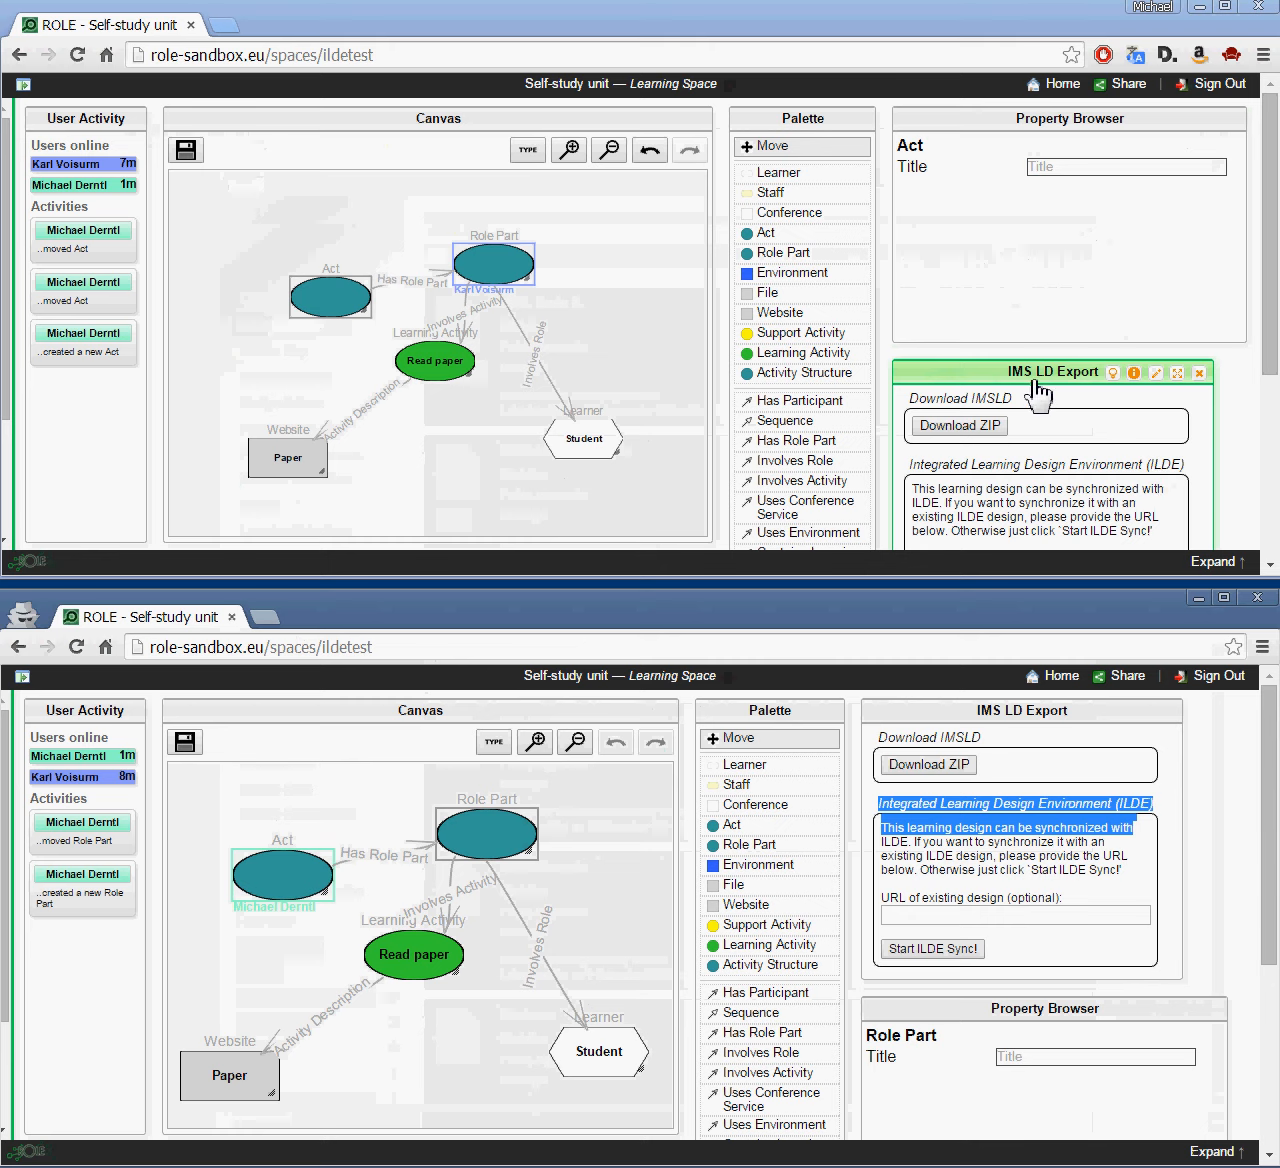
drag(1015, 385, 1051, 200)
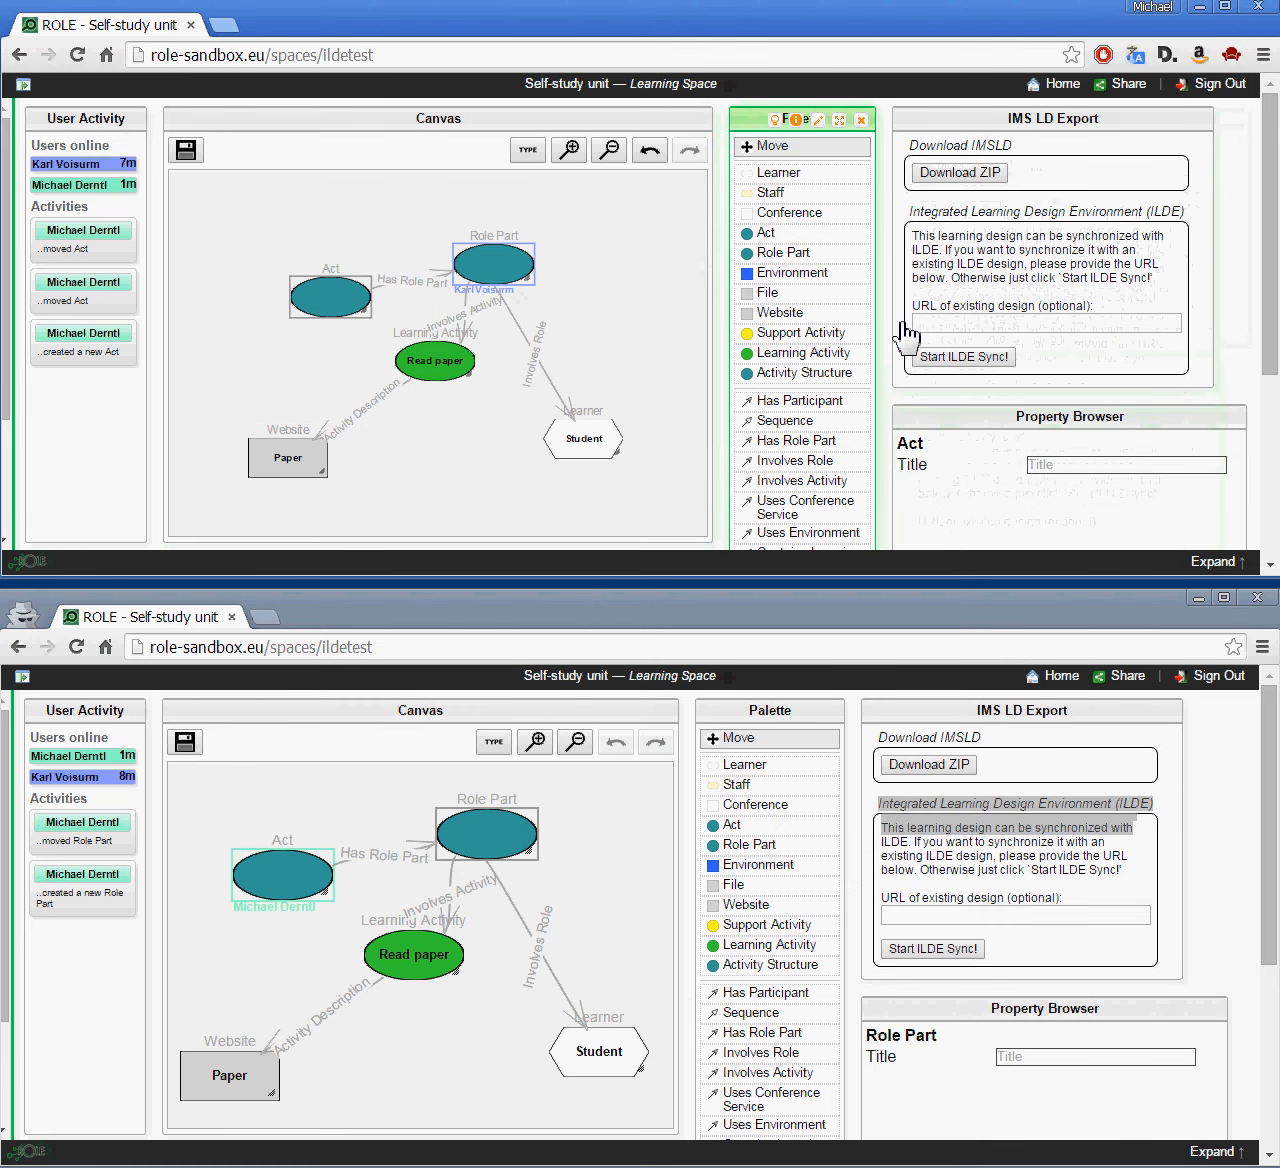
click(983, 360)
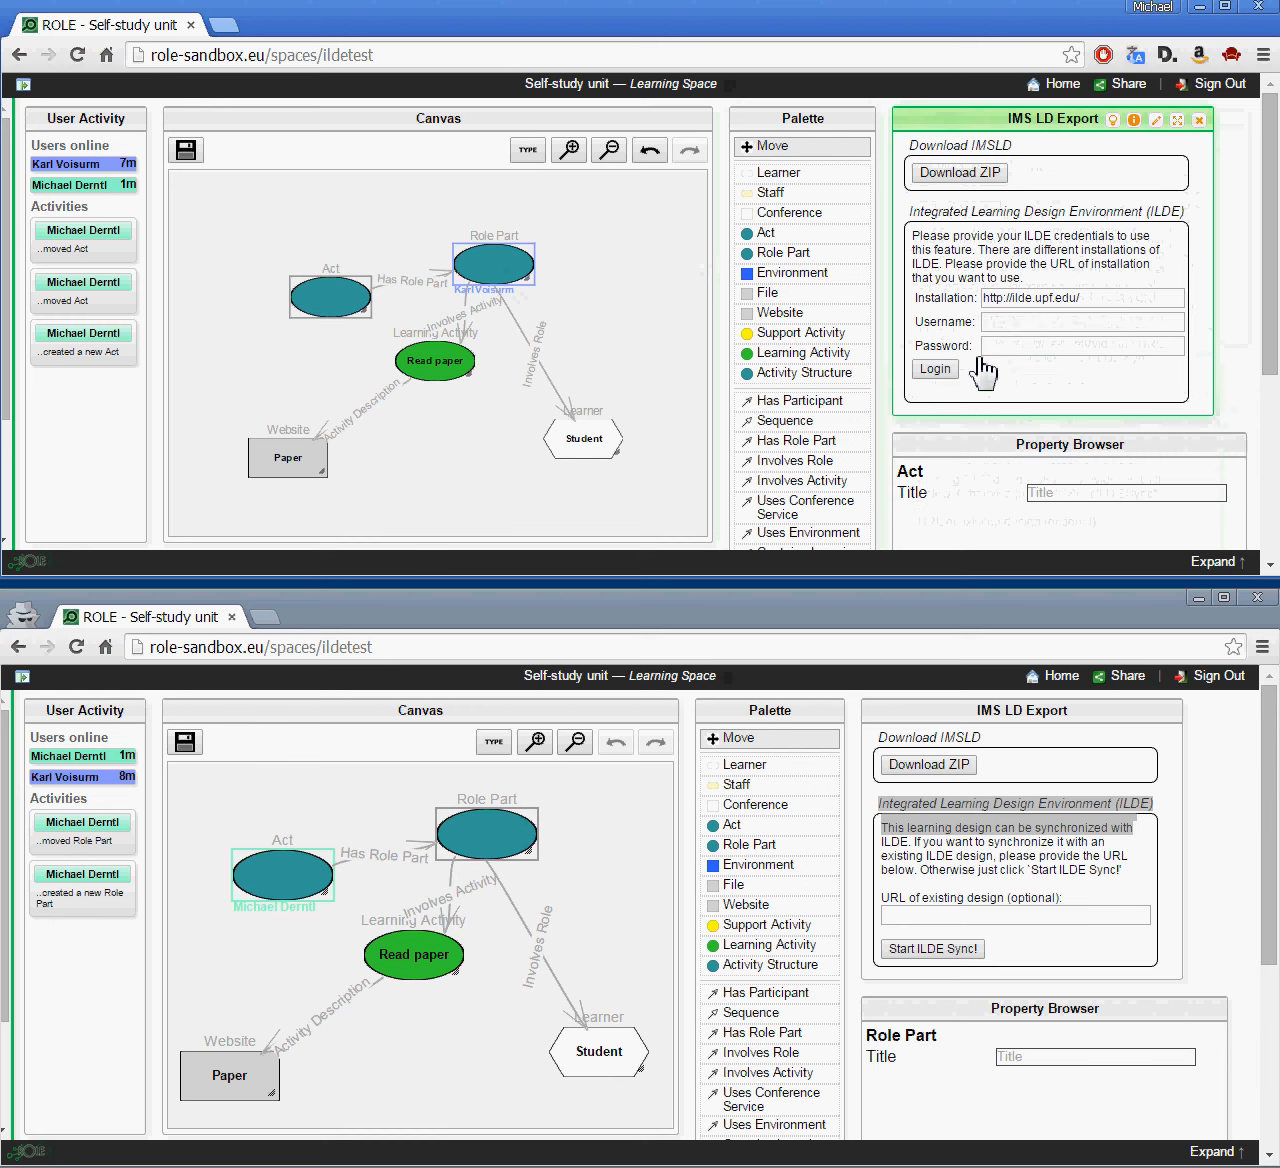
click(1022, 323)
text(mderntl)
key(Tab)
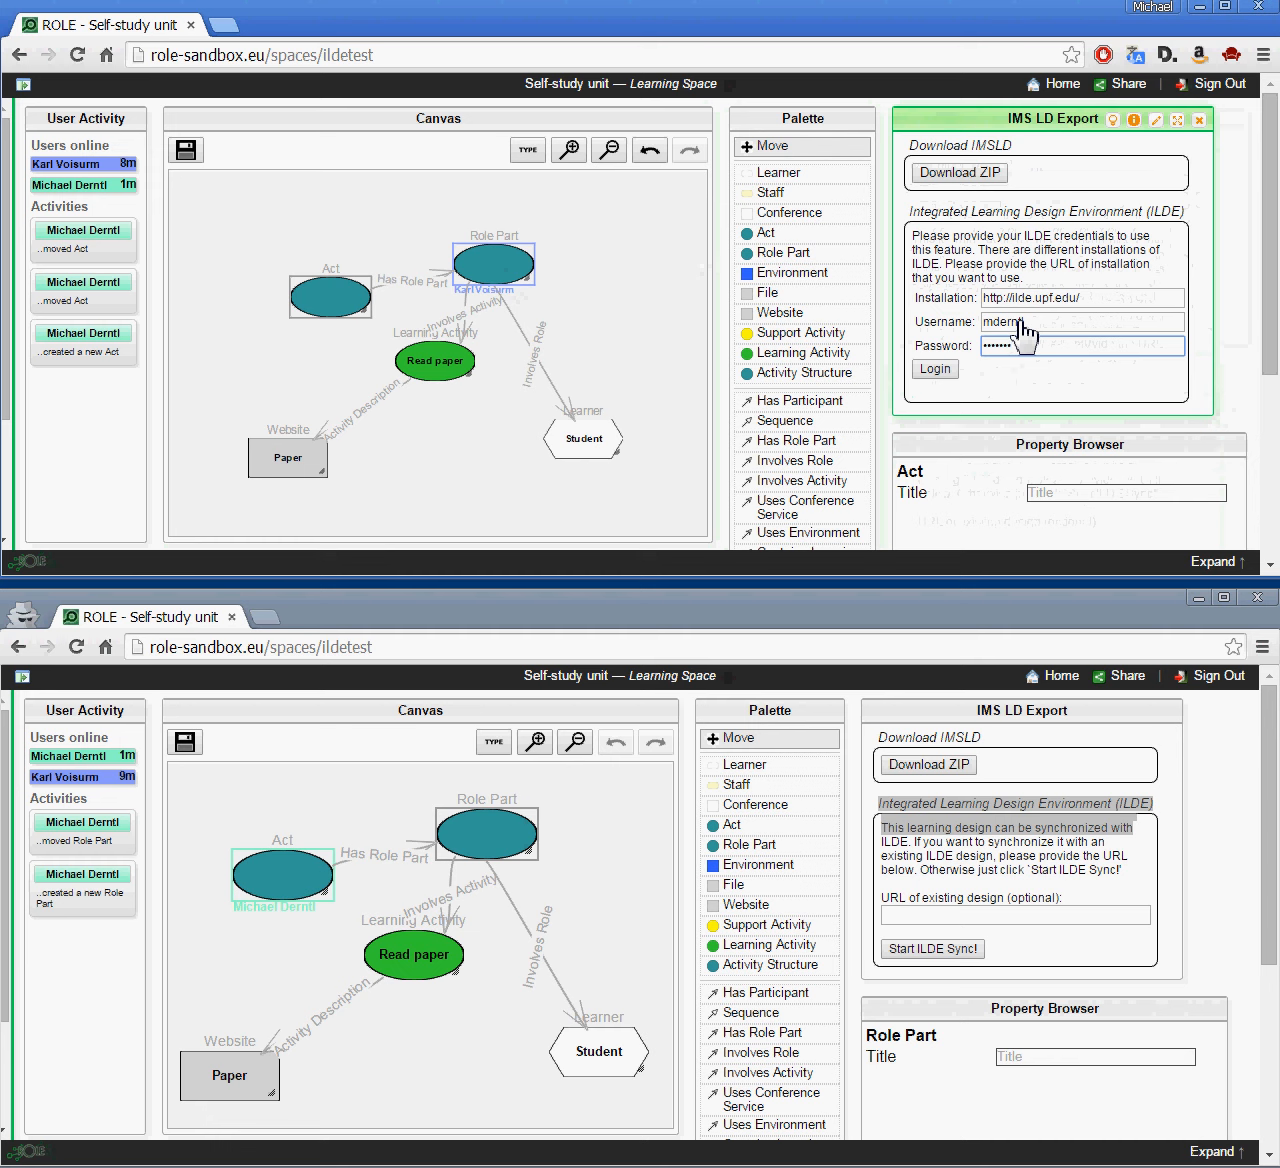
click(934, 369)
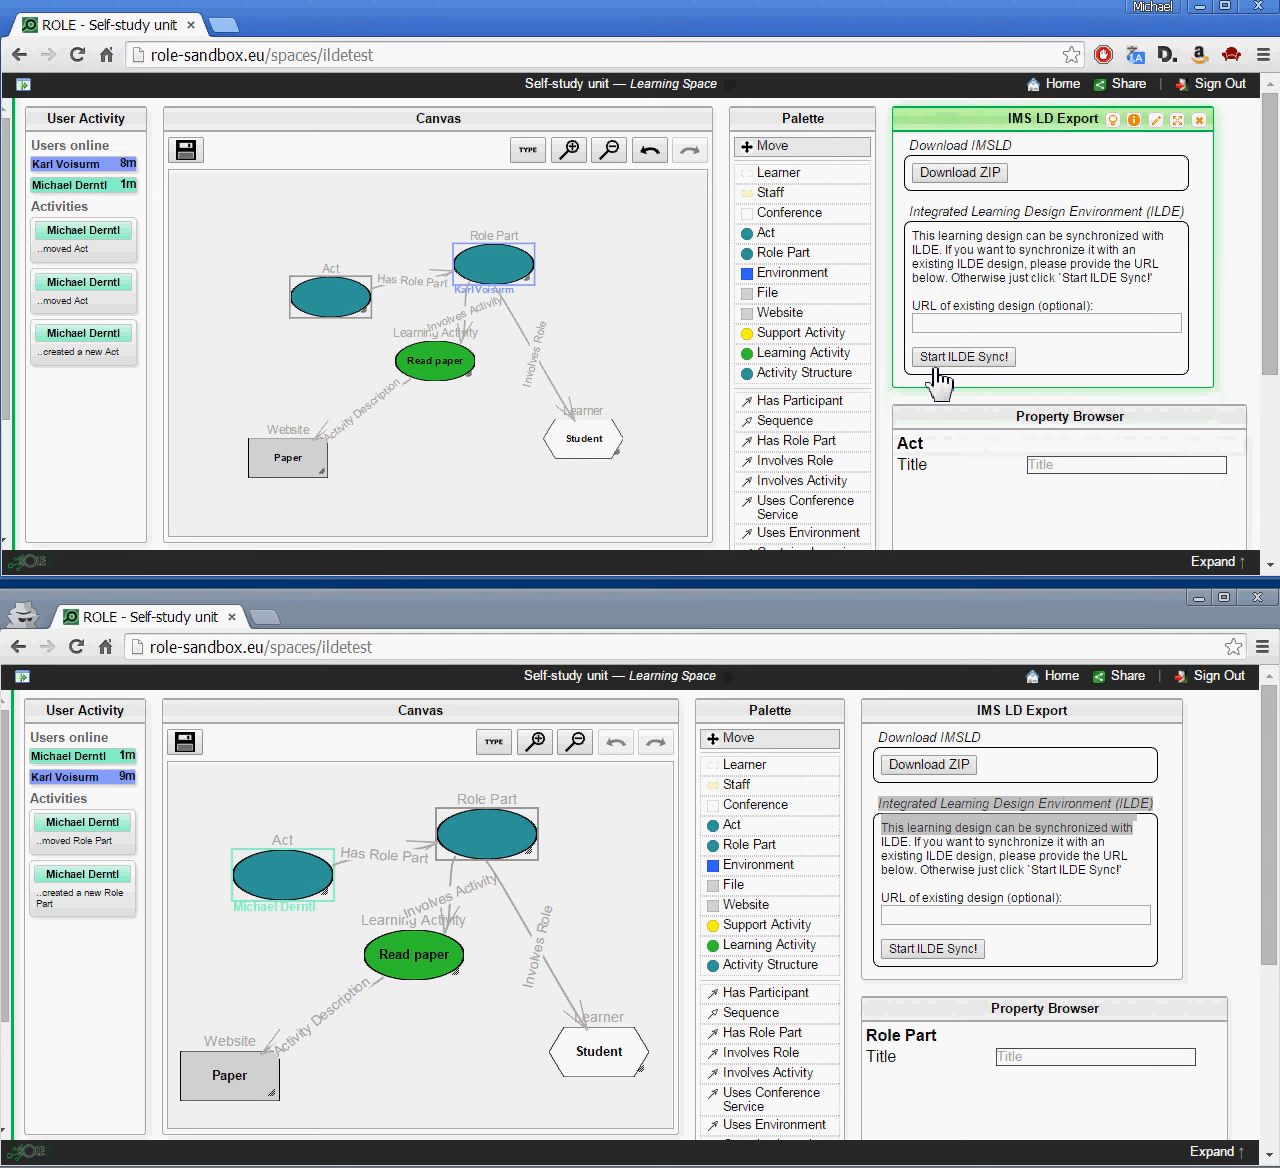
click(937, 366)
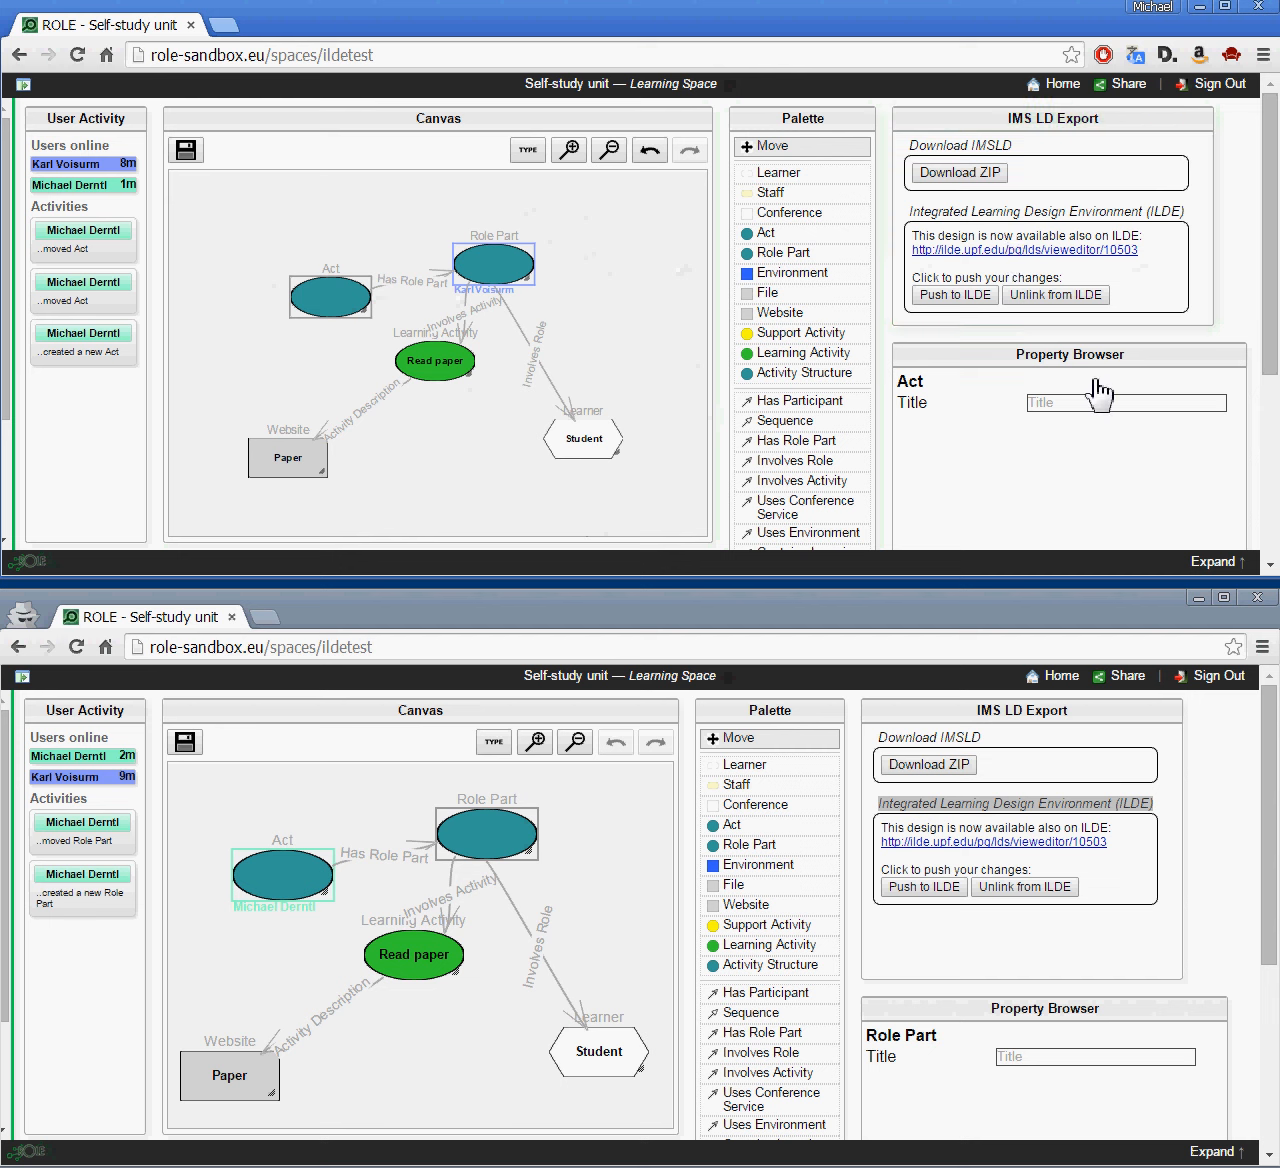
click(1130, 808)
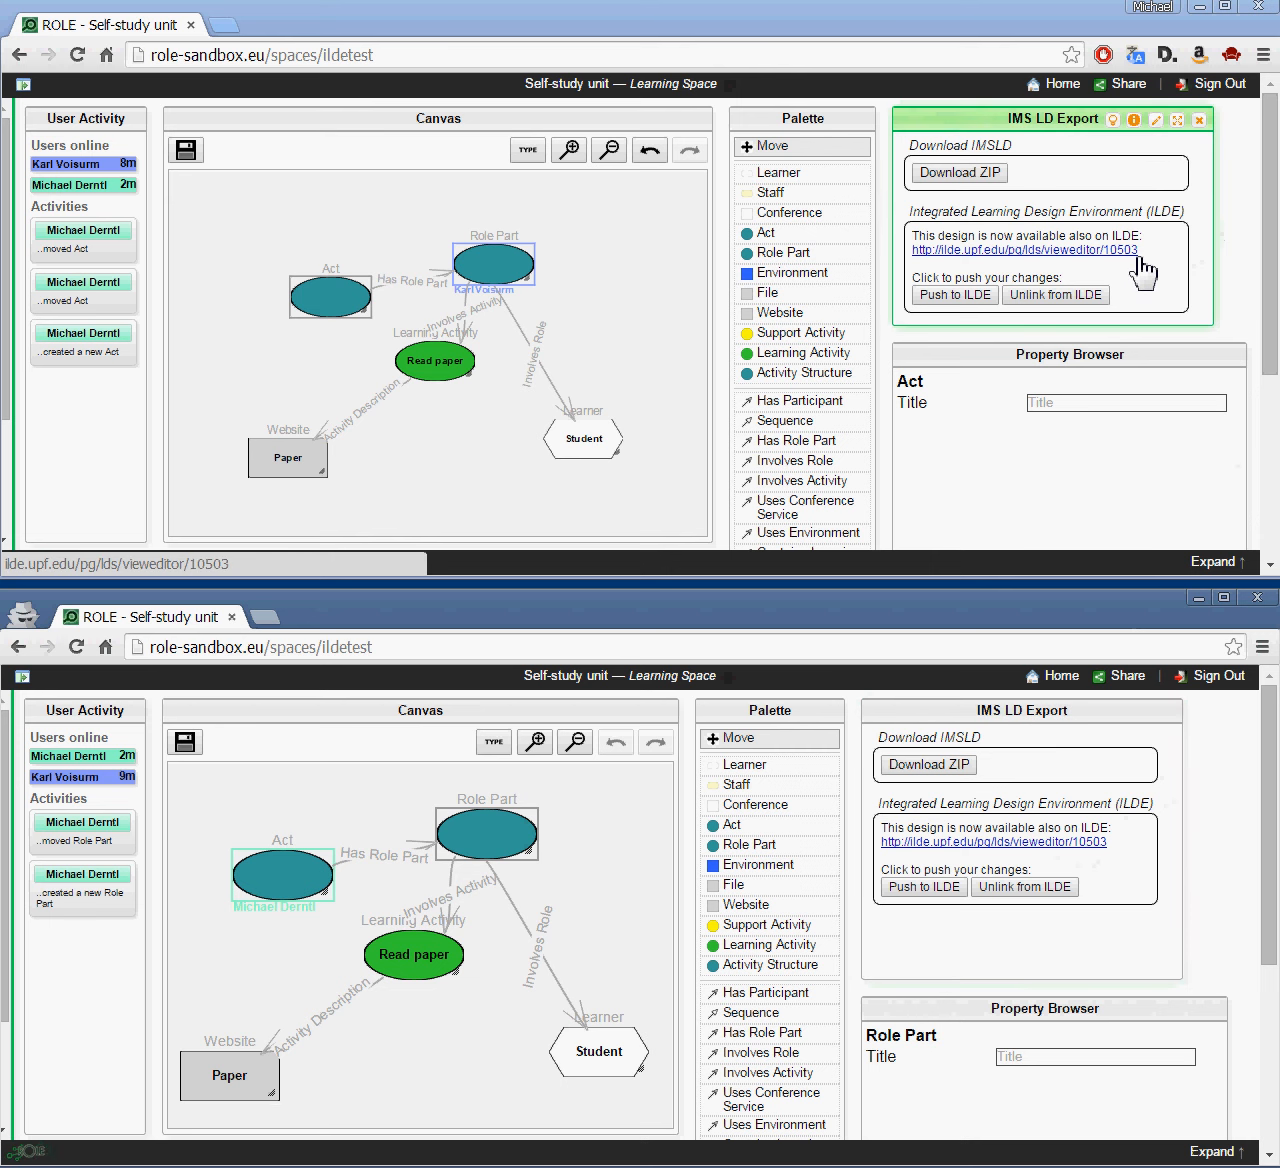
Step: View the synced Self-study unit design on ILDE after signing in, then close it
click(1081, 251)
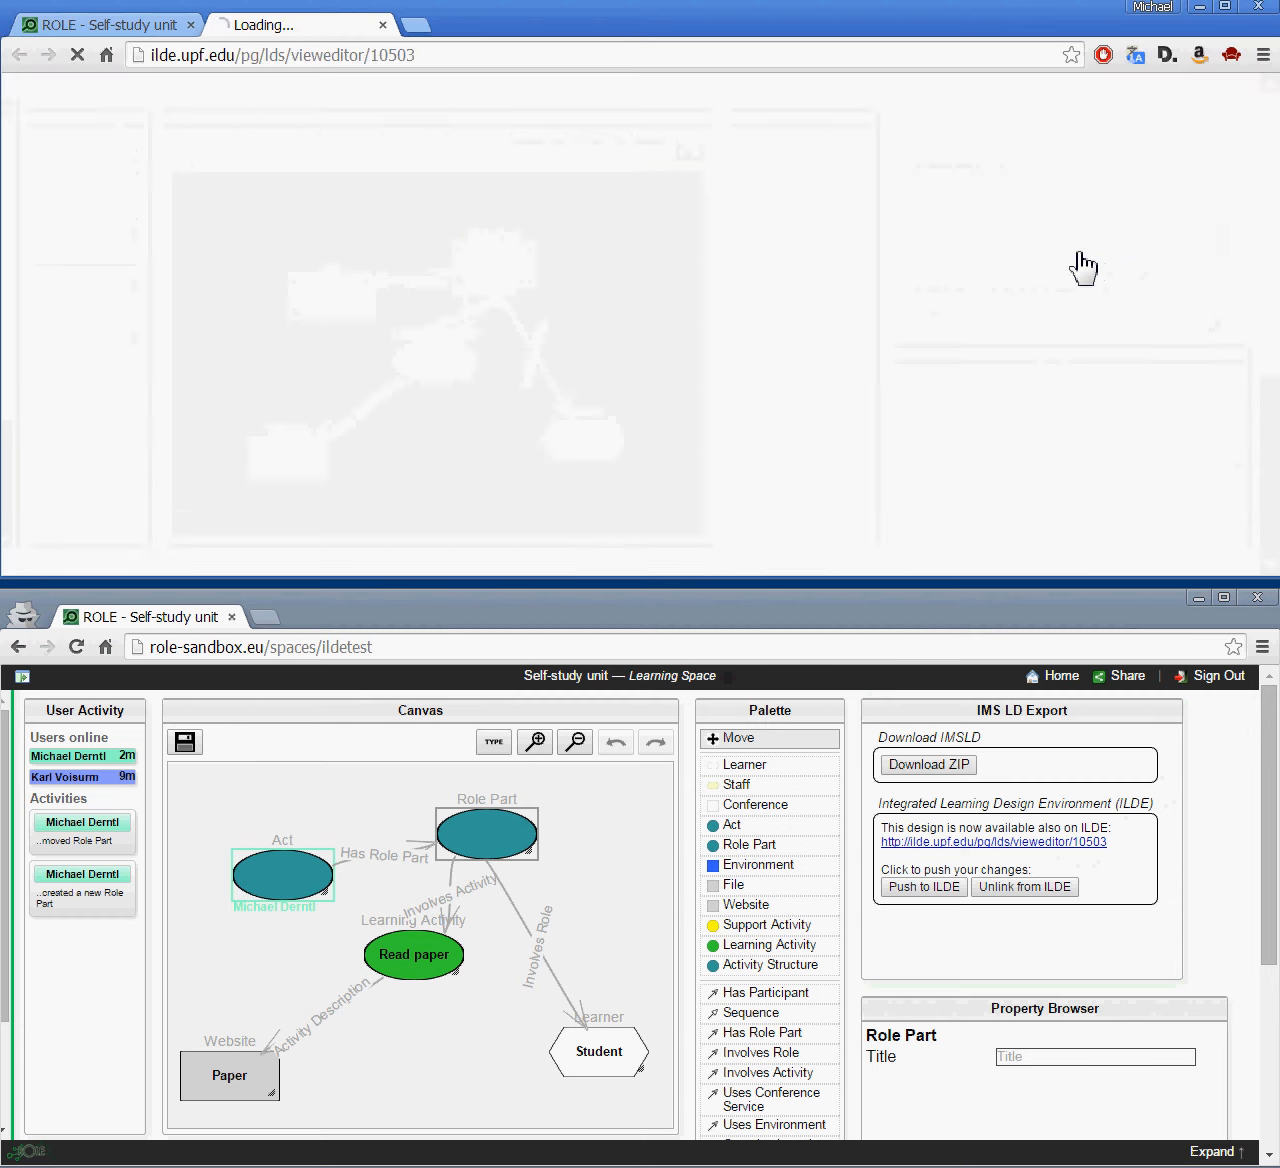
click(1205, 111)
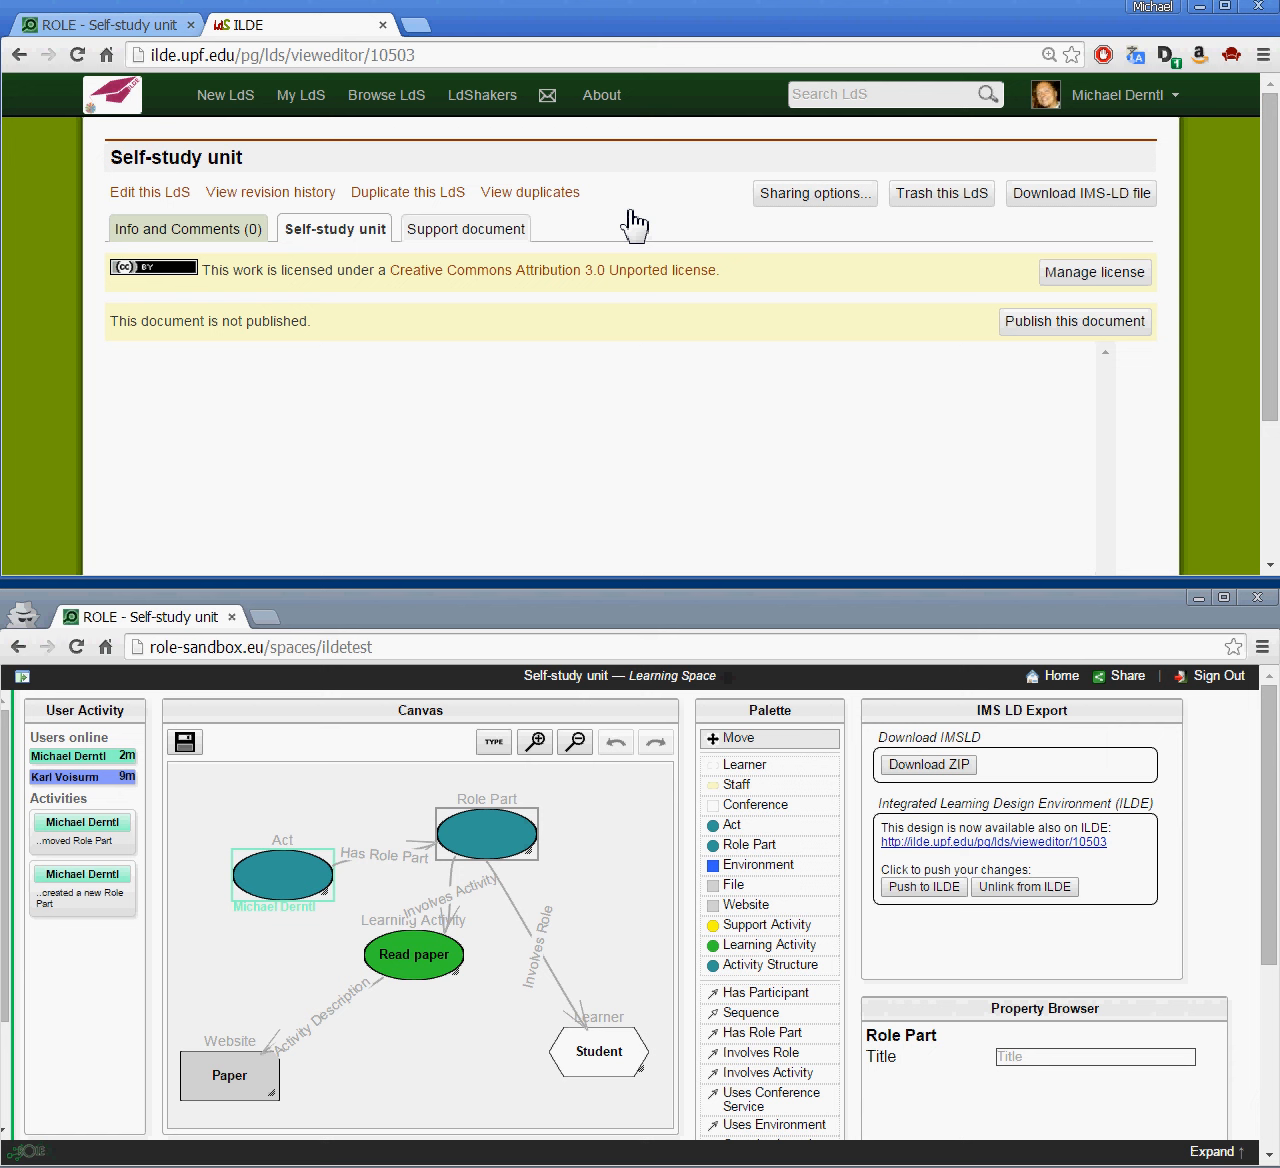
click(383, 27)
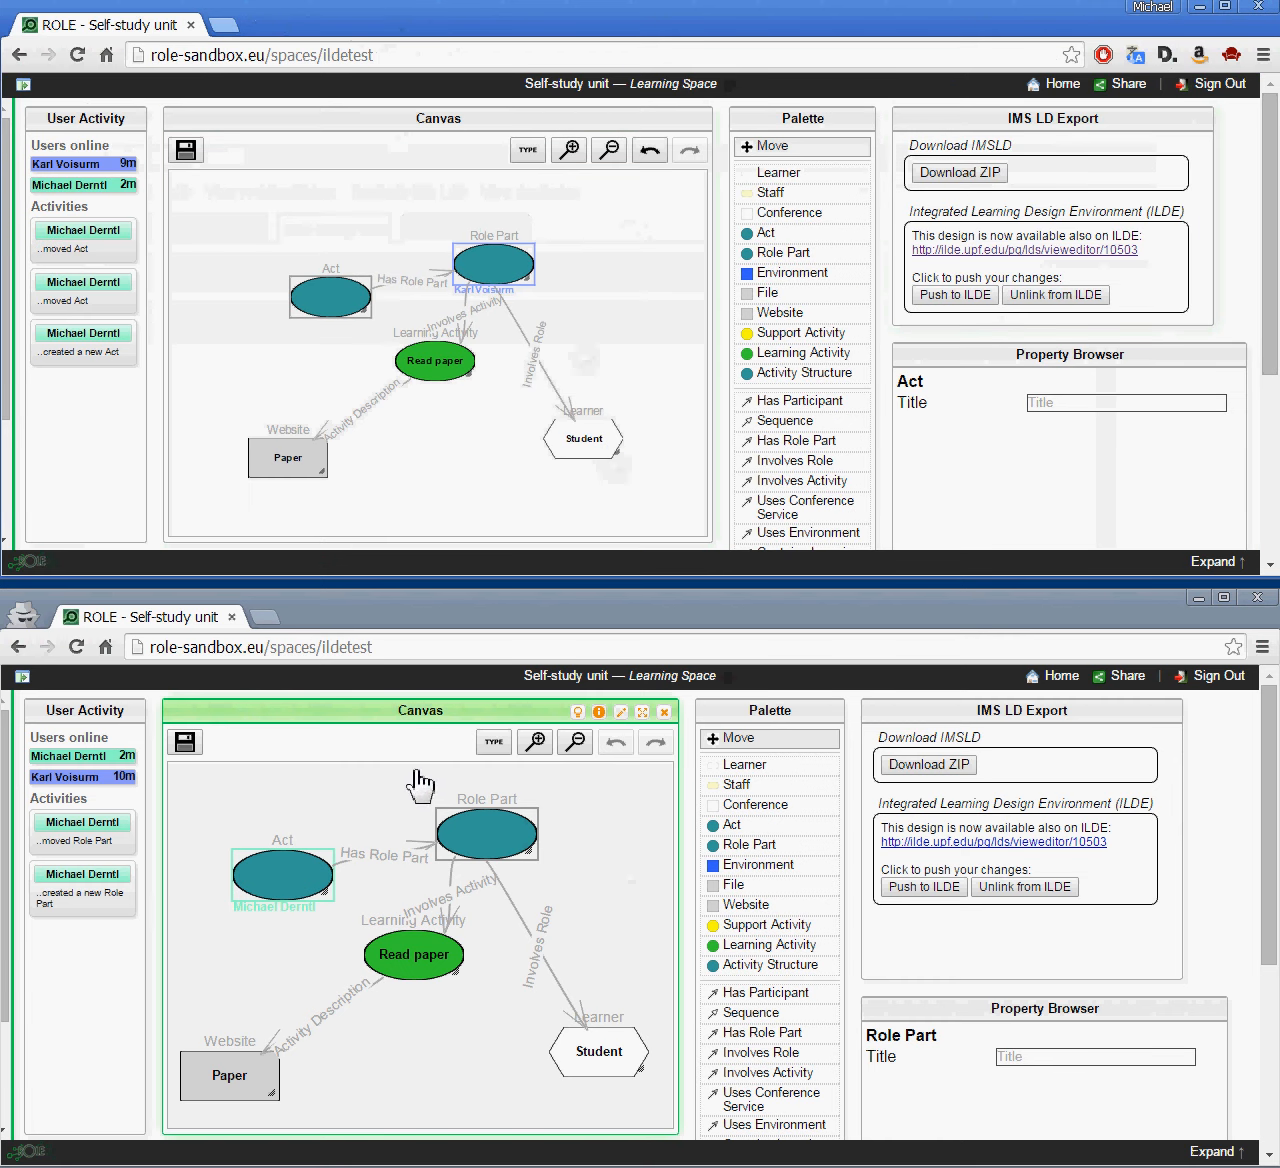
Step: Rearrange the diagram: move Role Part up-right and Act up-left, and widen the Paper website node
drag(483, 873, 557, 848)
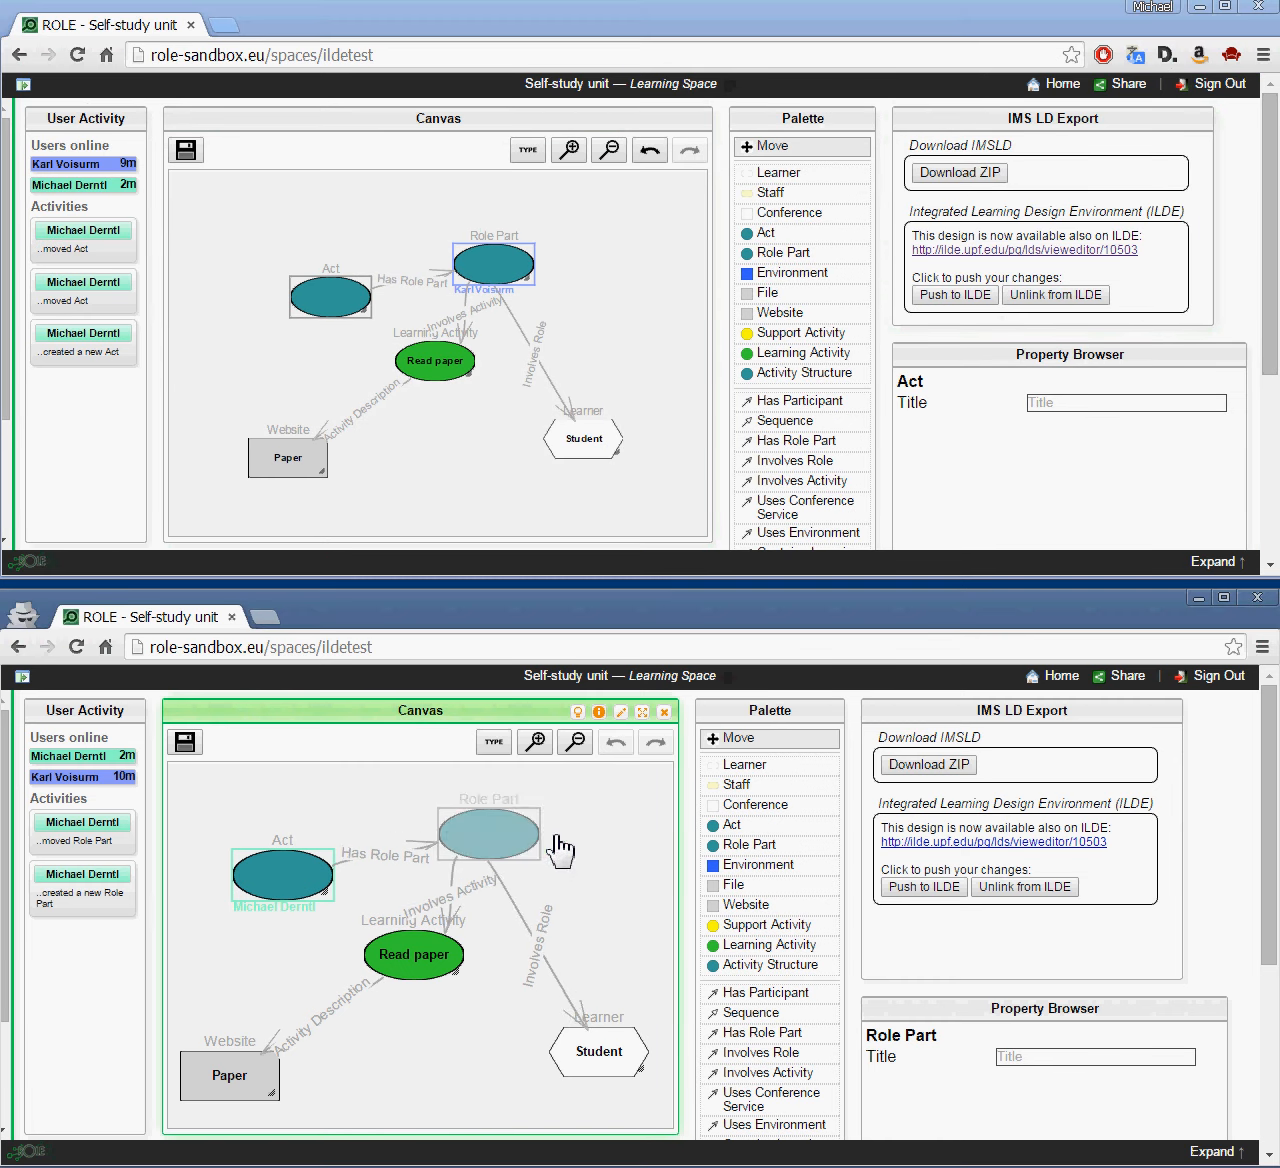
drag(326, 907, 283, 839)
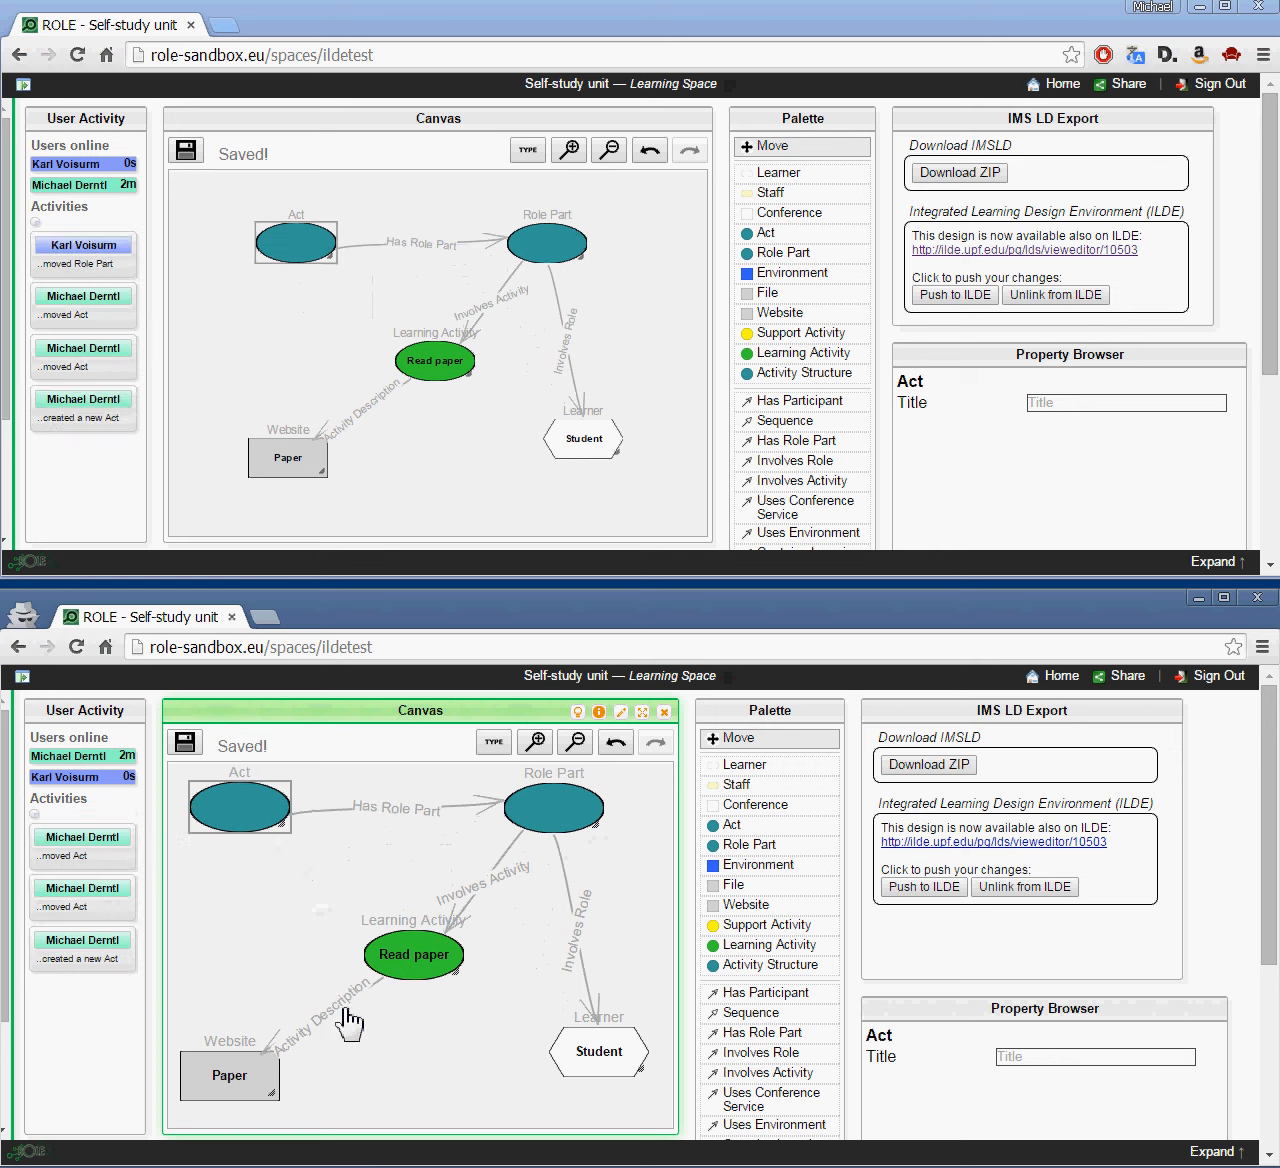
drag(275, 1094, 422, 1108)
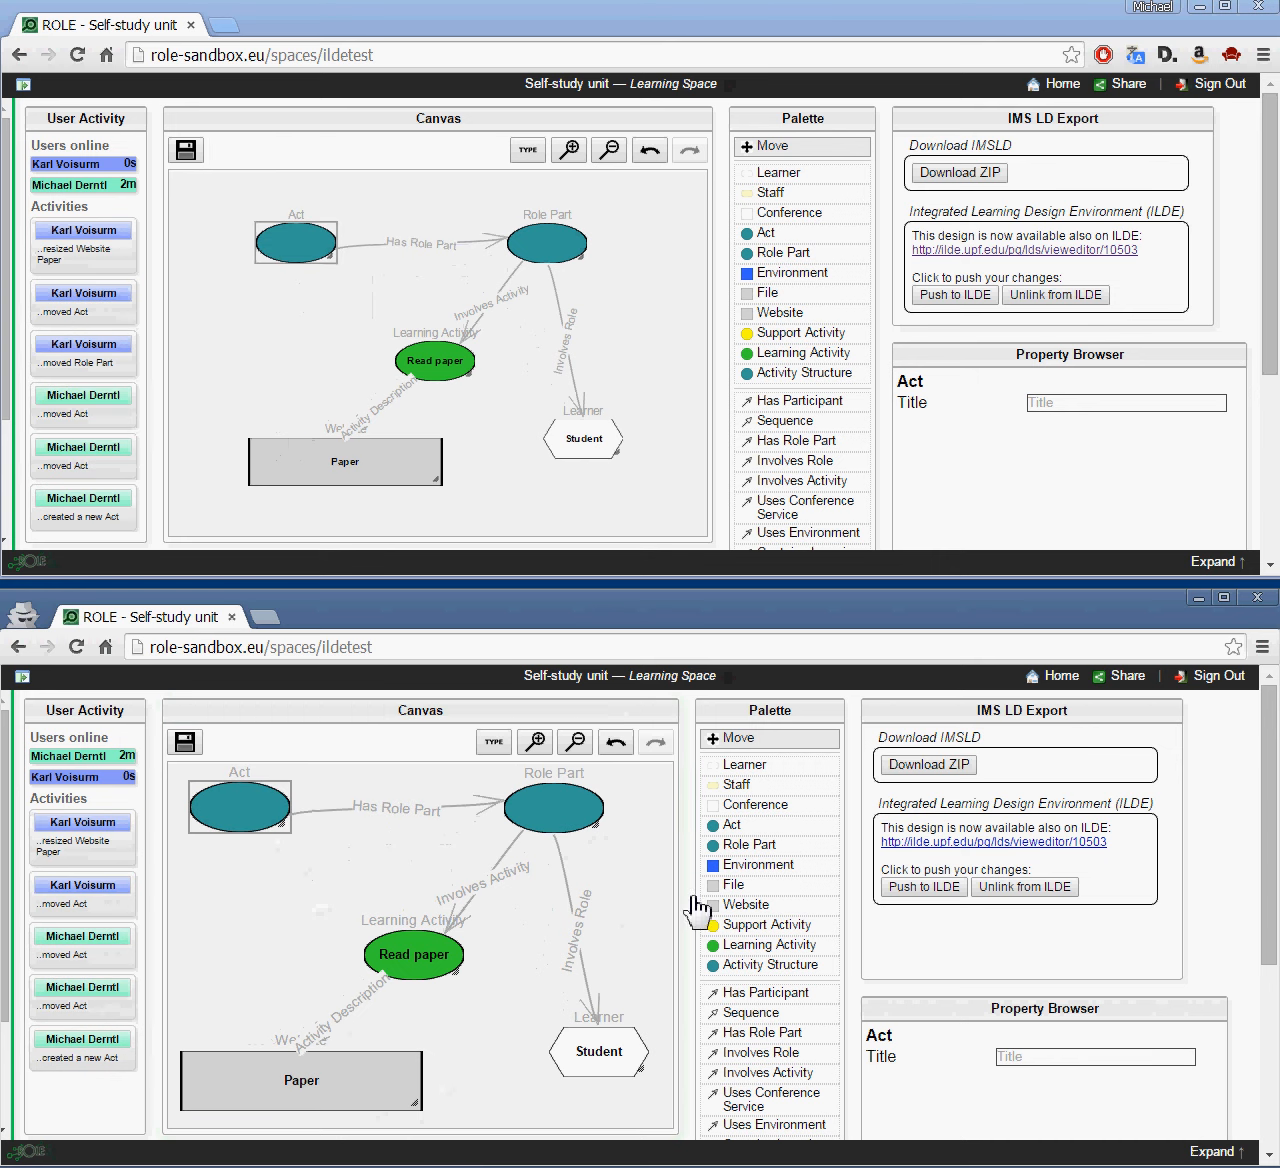
Step: Push the design to ILDE, logging in with the ILDE username and password
click(928, 895)
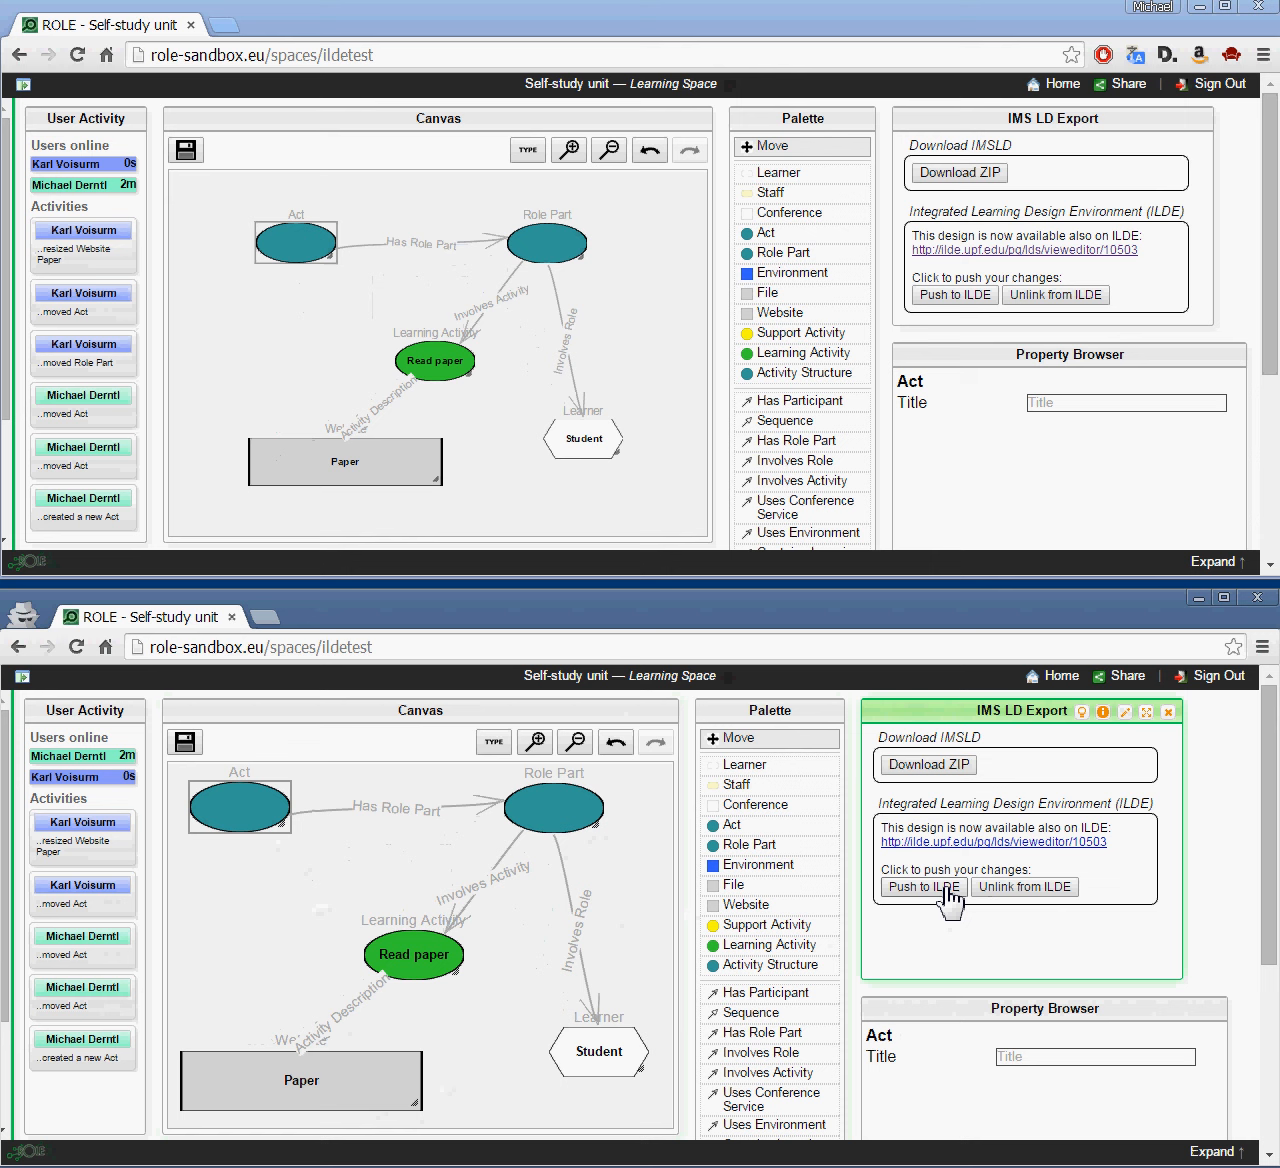
click(948, 896)
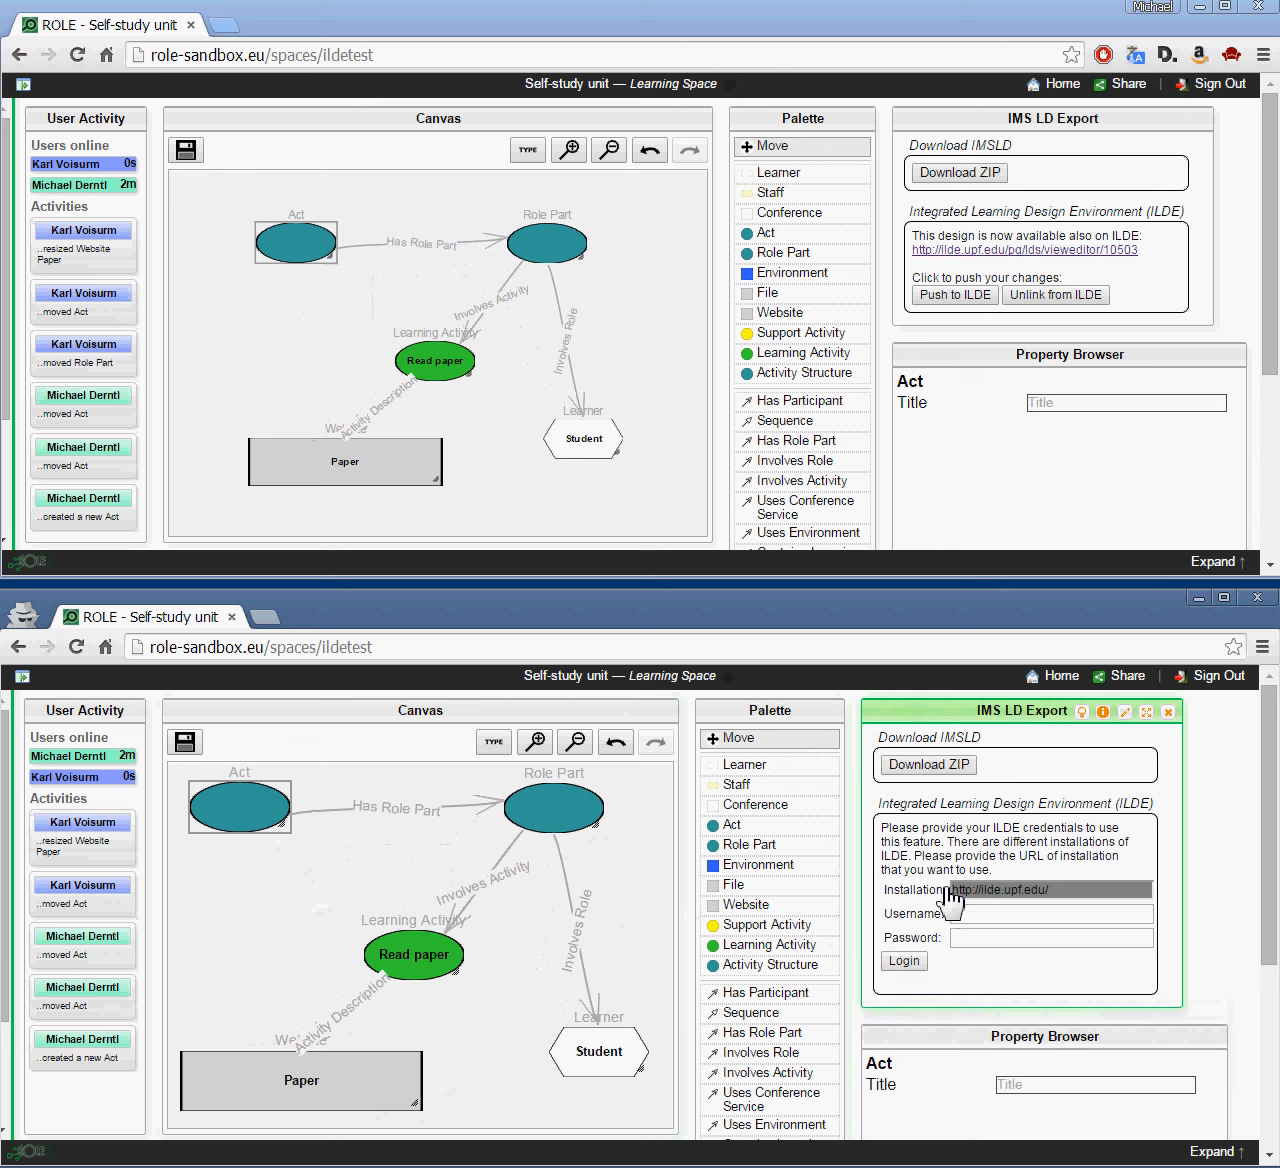
click(966, 913)
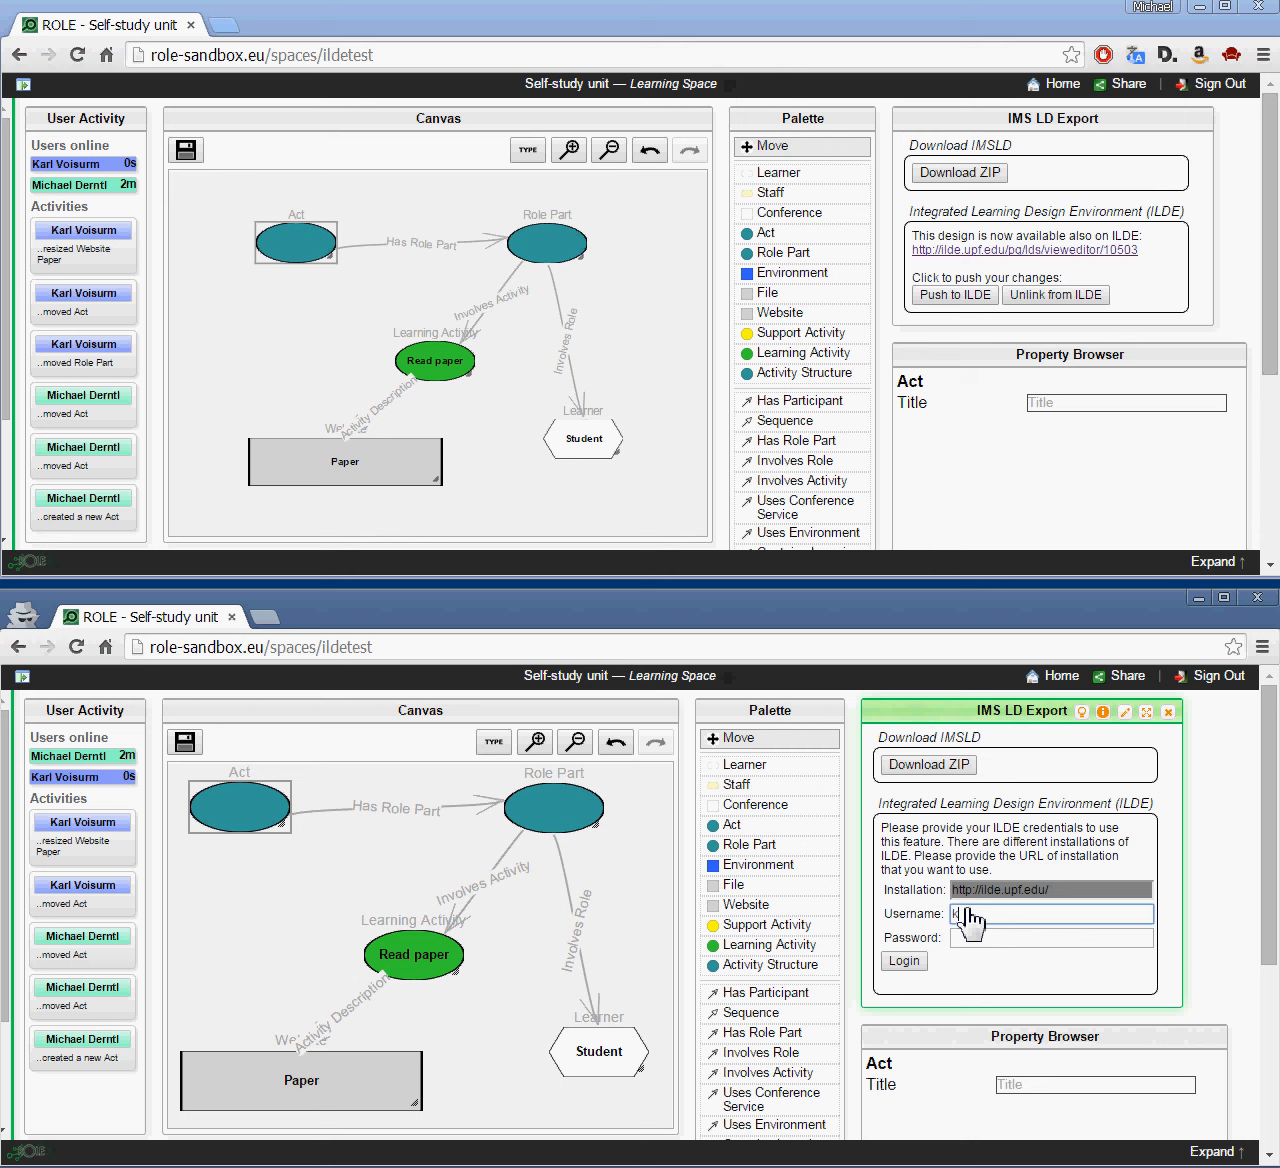
text(ka)
key(Tab)
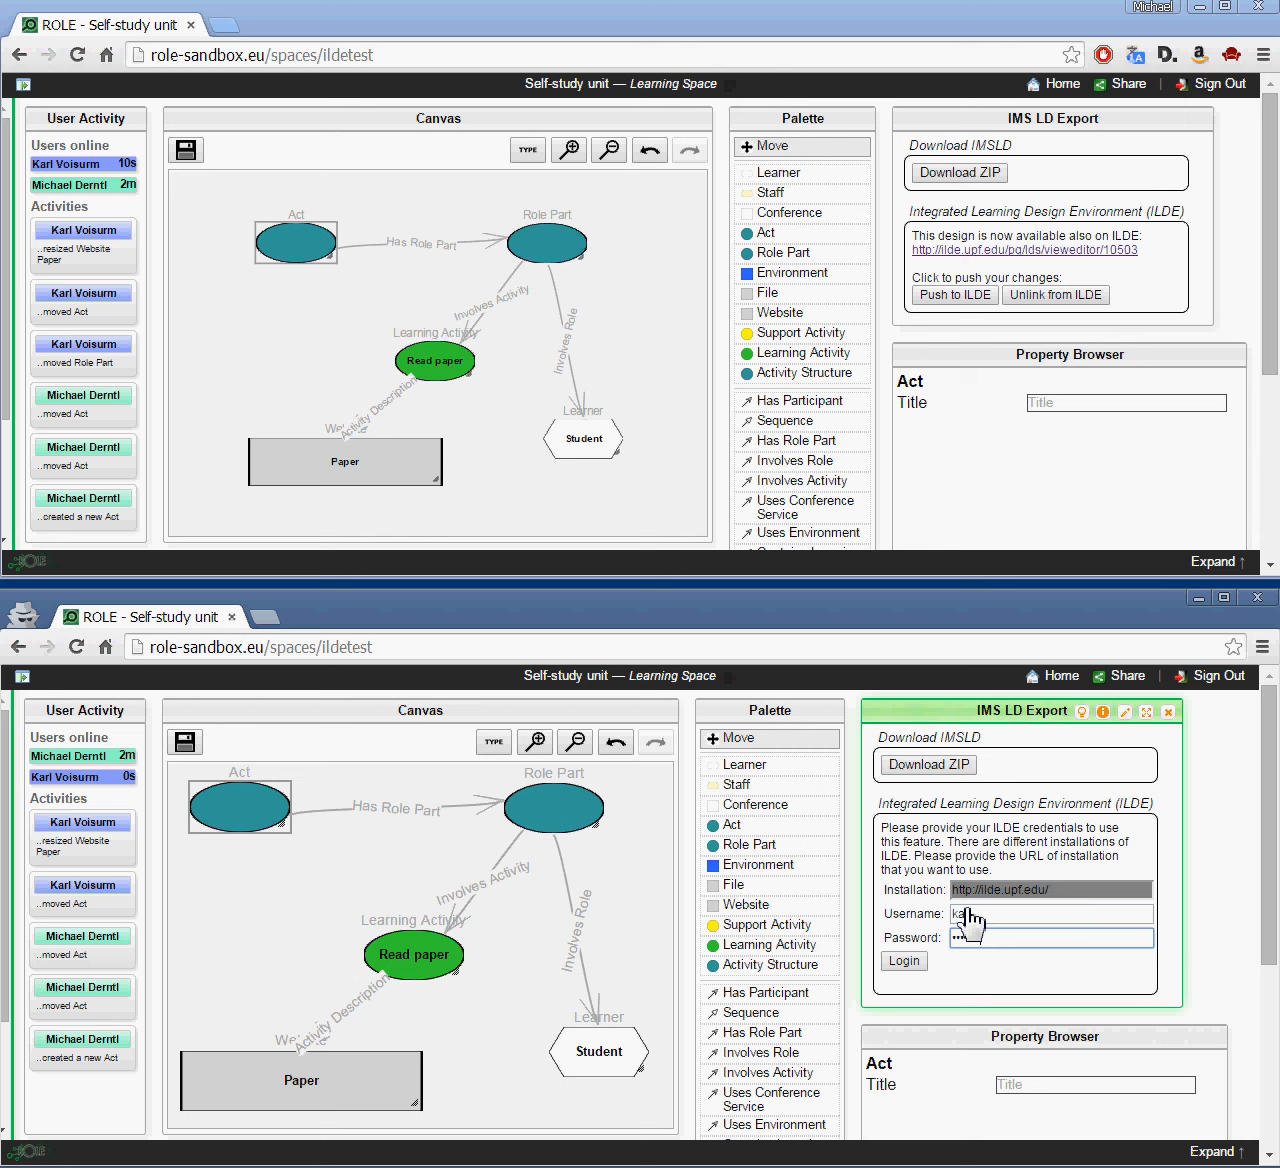
click(904, 961)
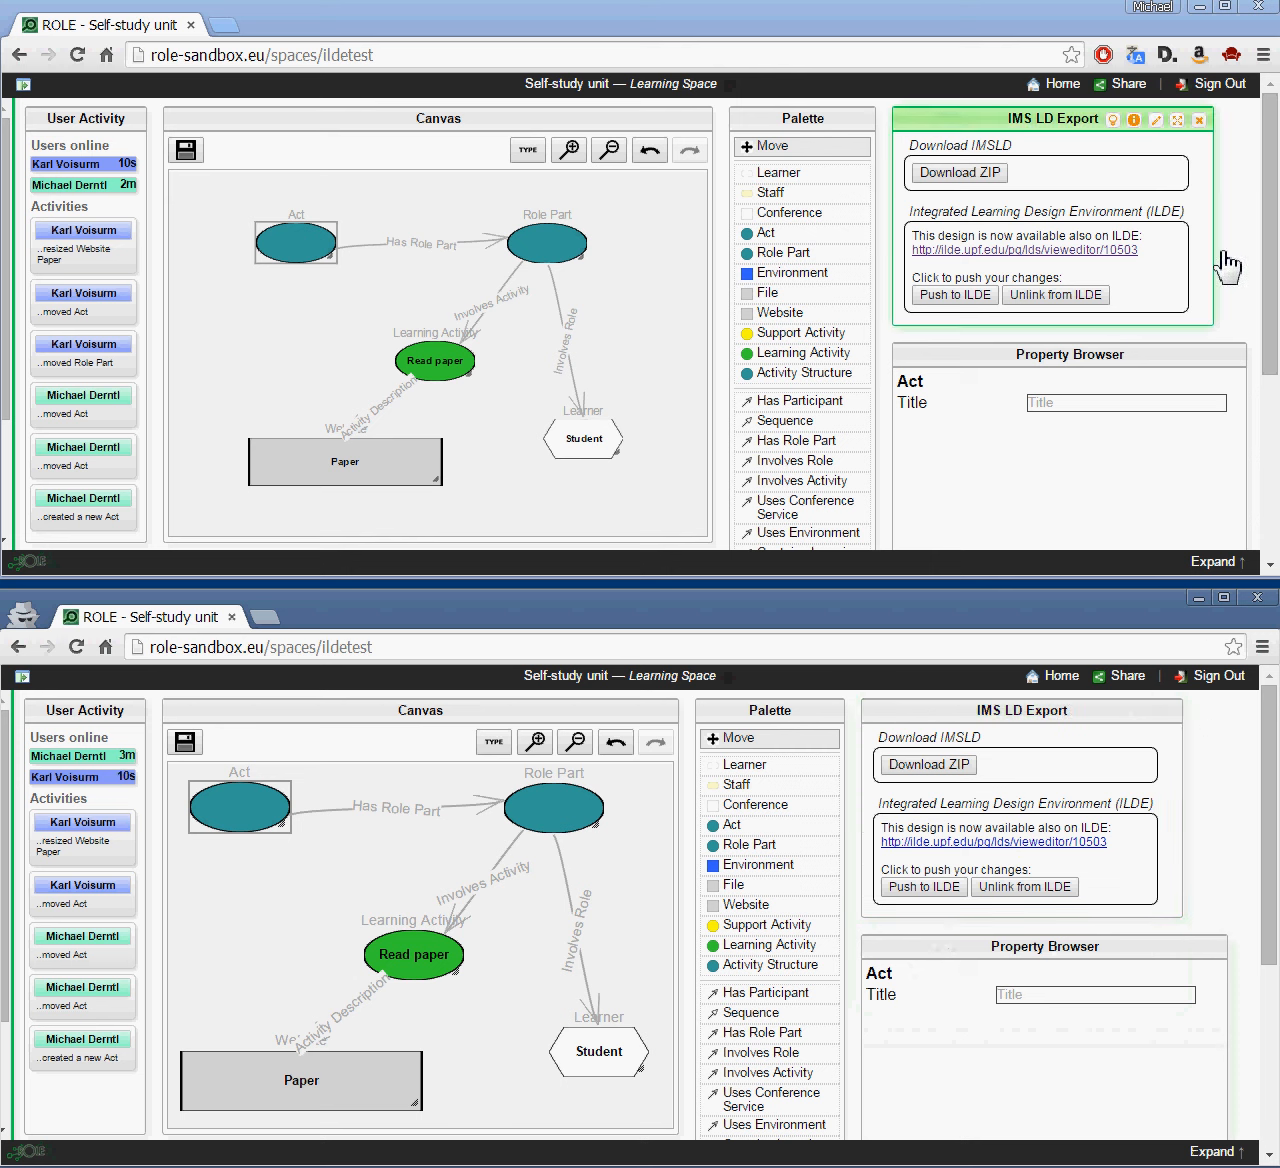
Step: Push from the upper window, shift Student down-right, push from the lower window, then return to ILDE
click(958, 295)
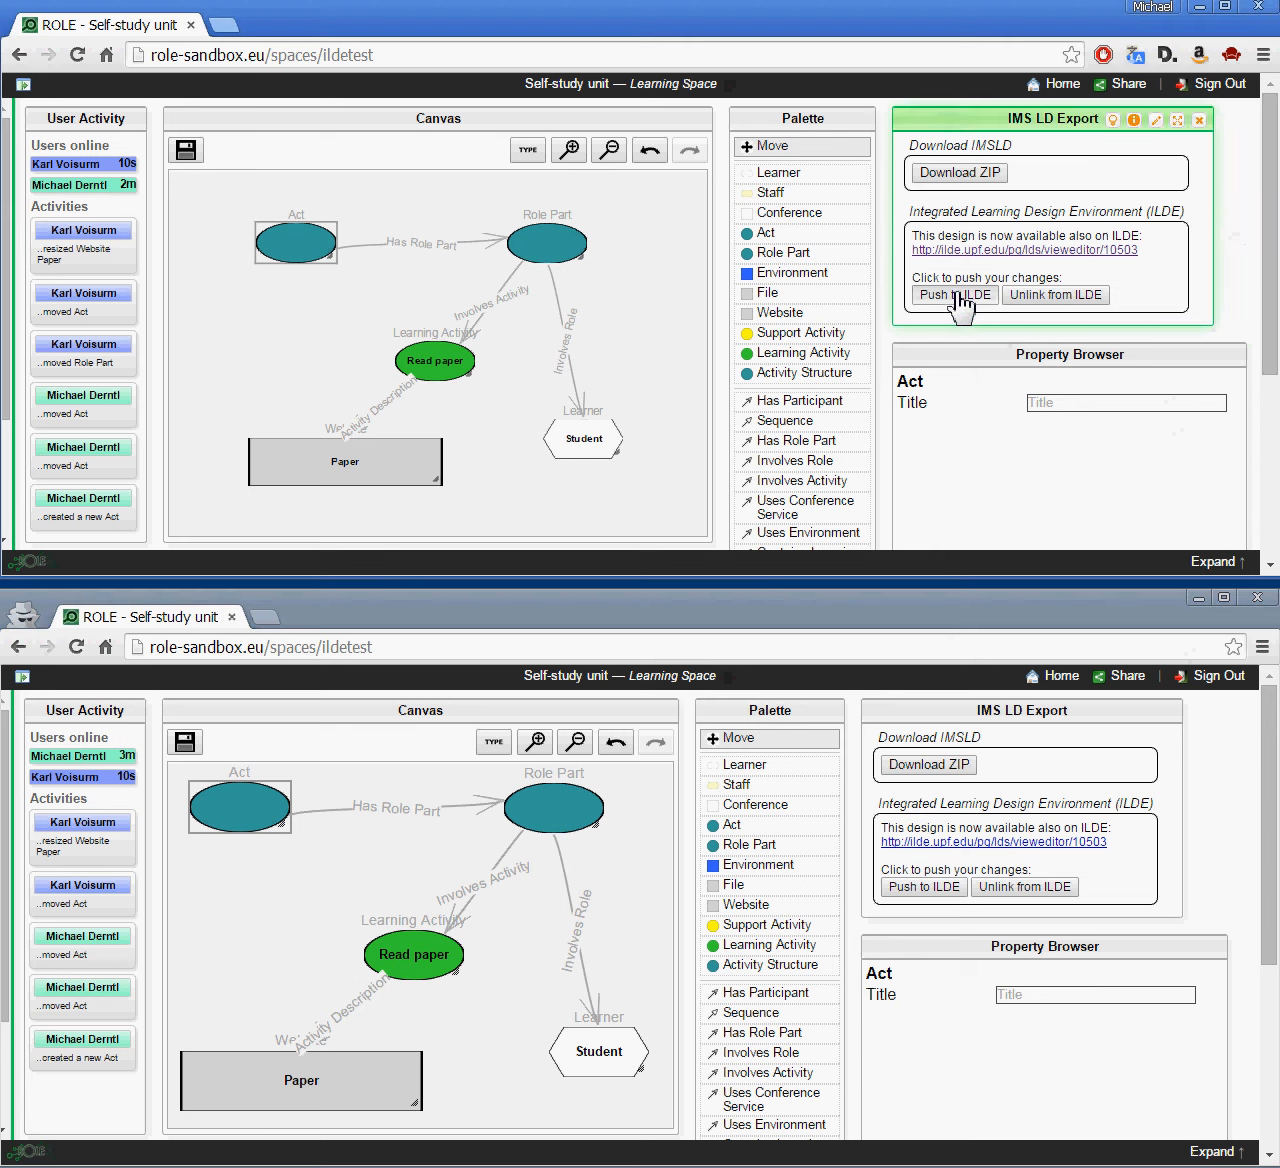
drag(621, 449, 660, 500)
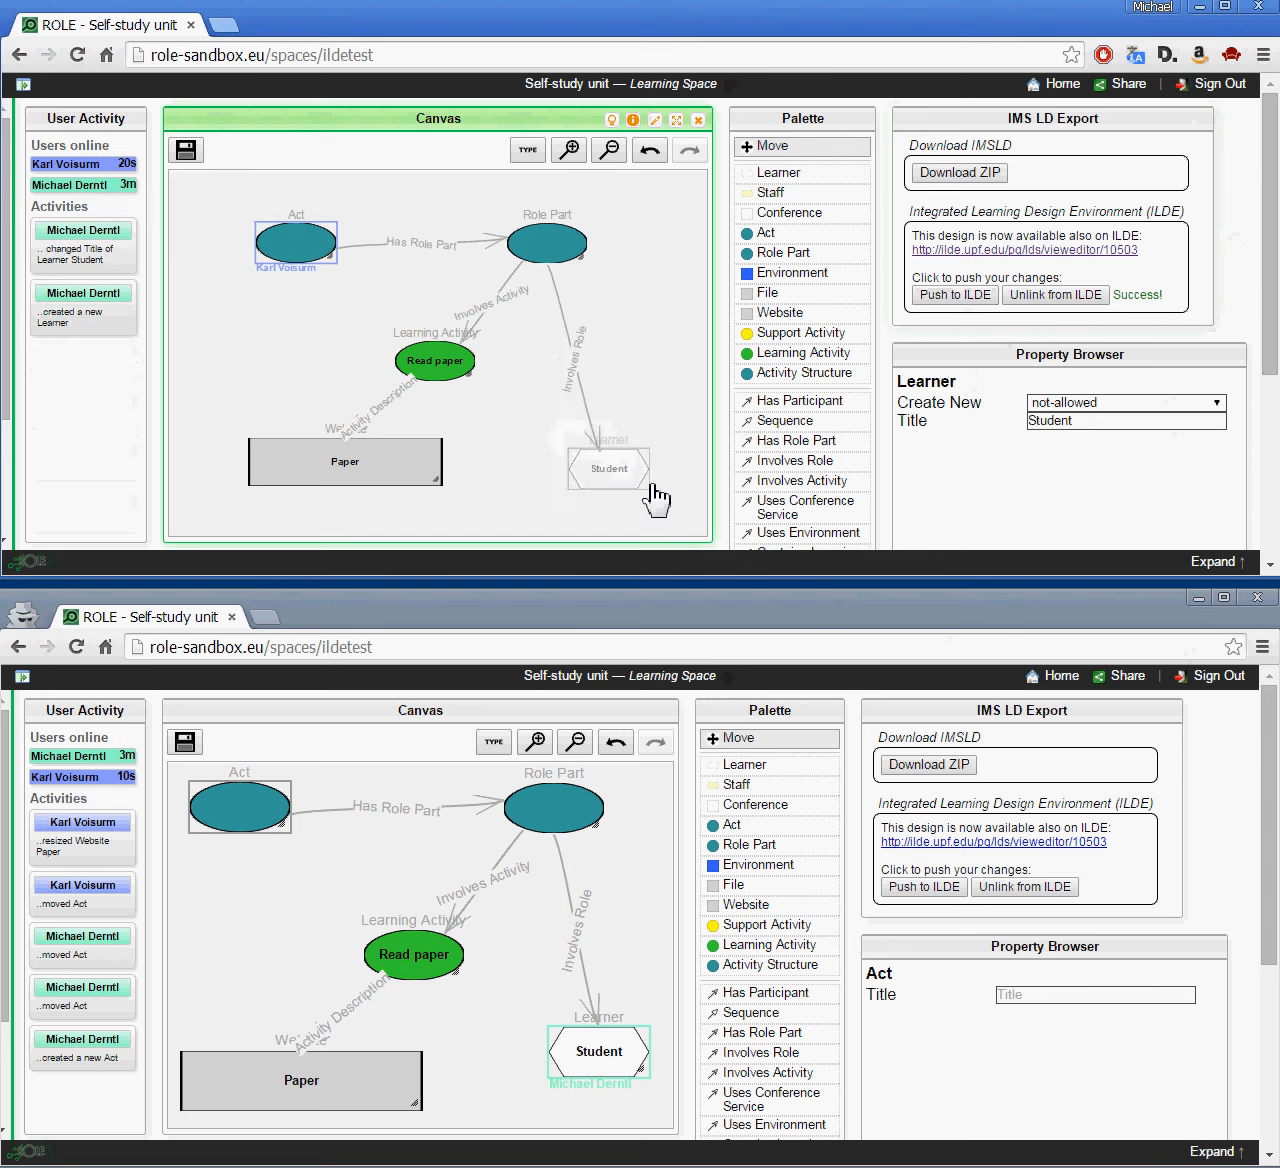
click(945, 887)
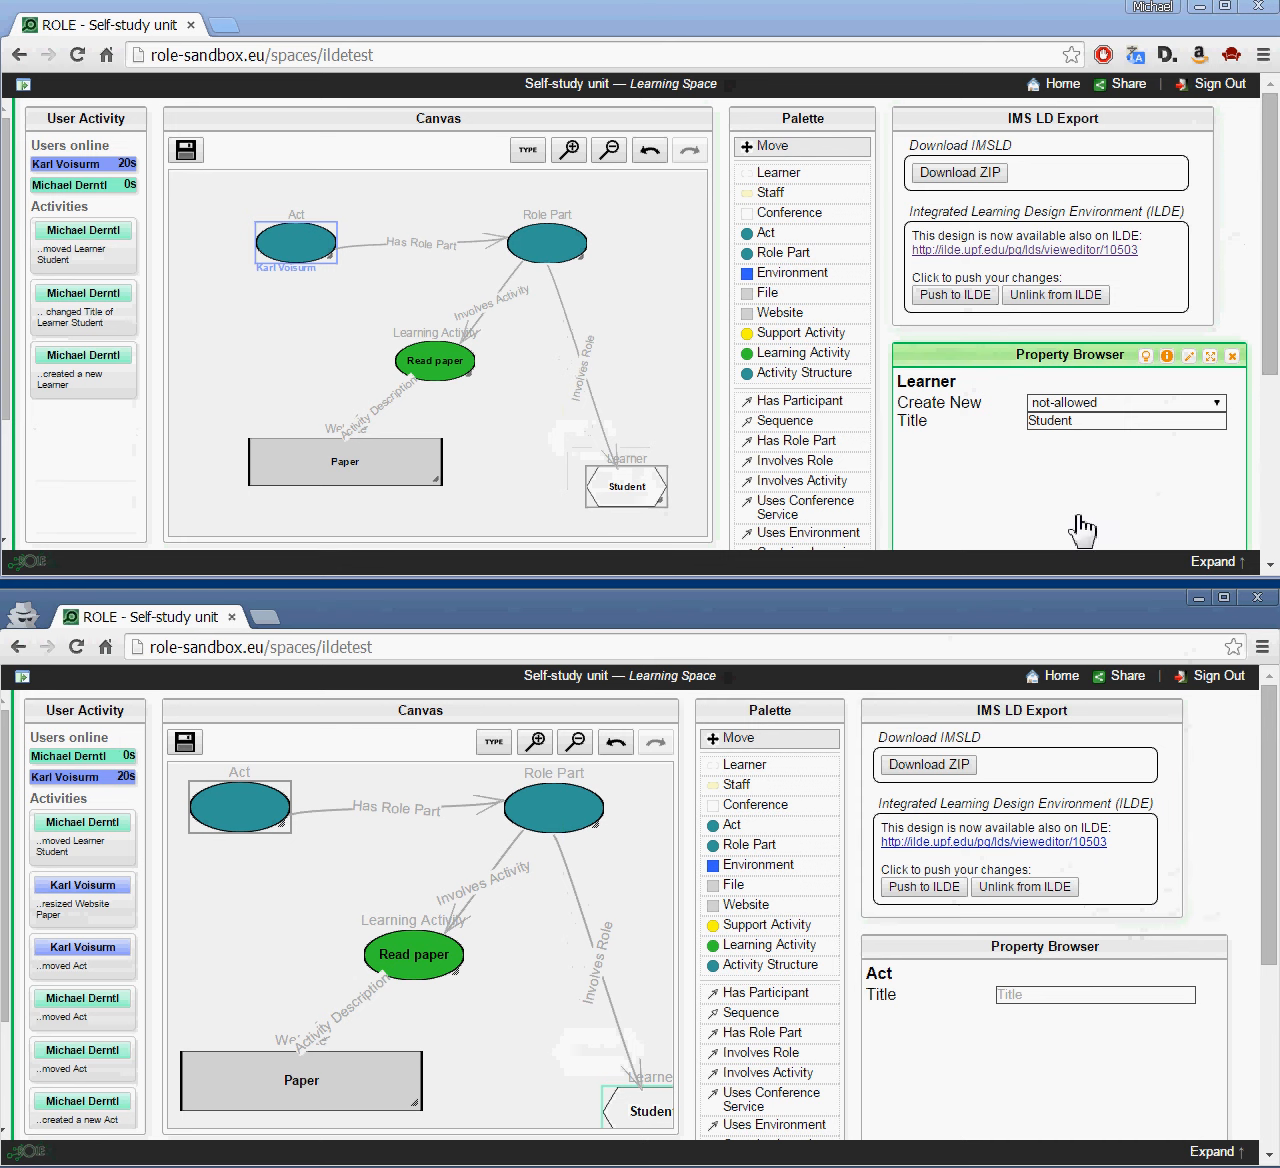
key(alt+Tab)
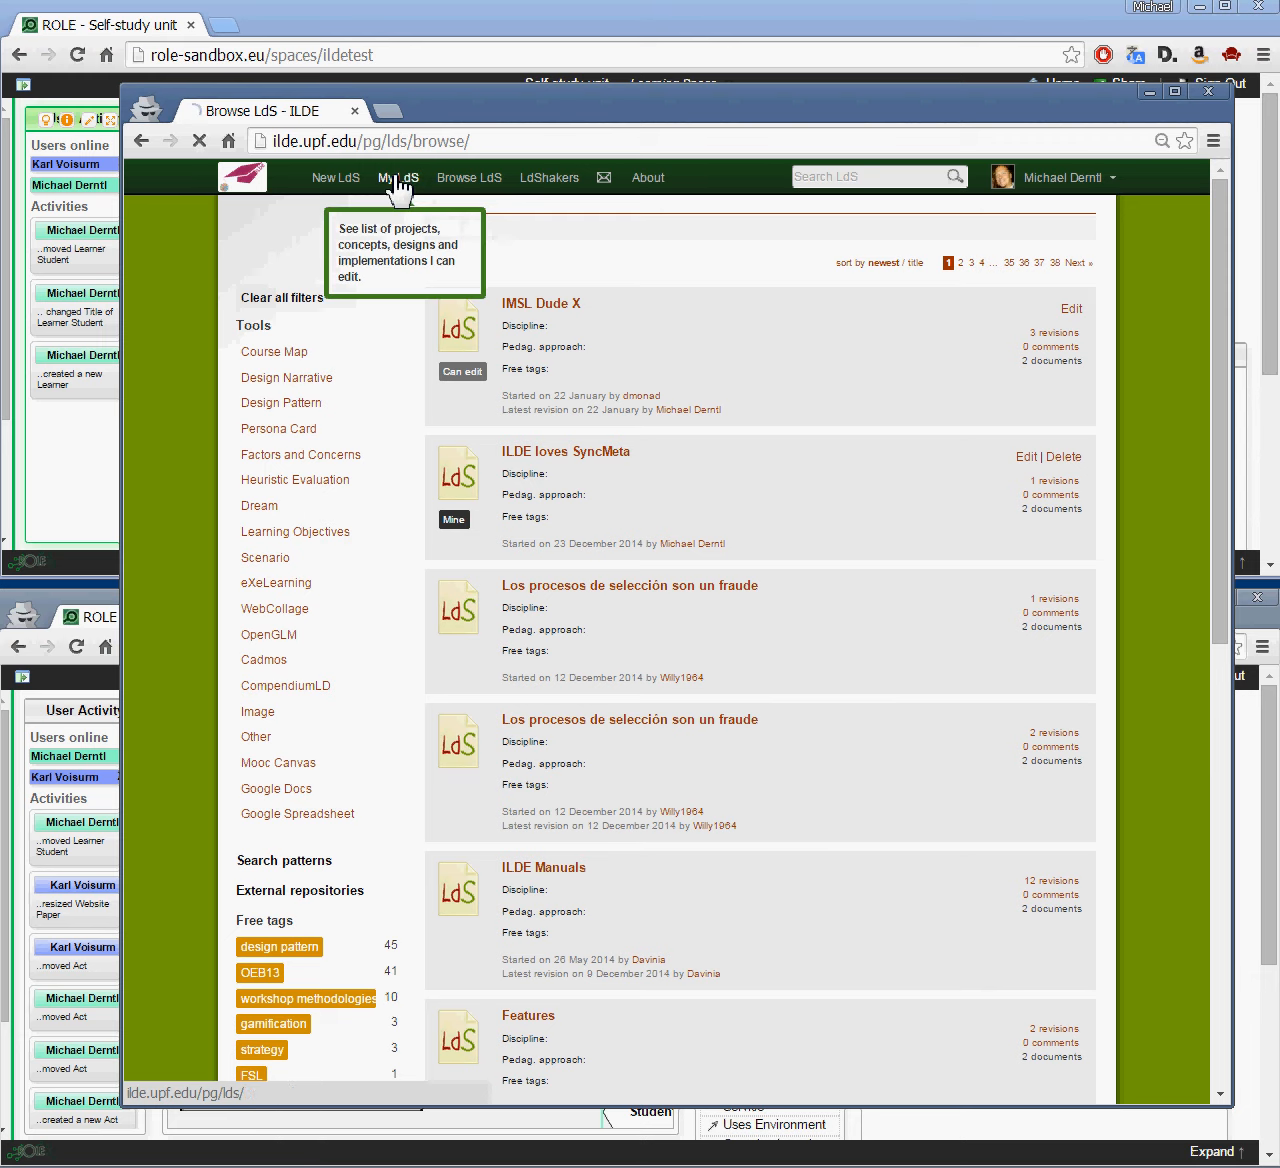
Step: View the Self-study unit's three revisions from My LdS, then switch to the Guided self study space
click(397, 182)
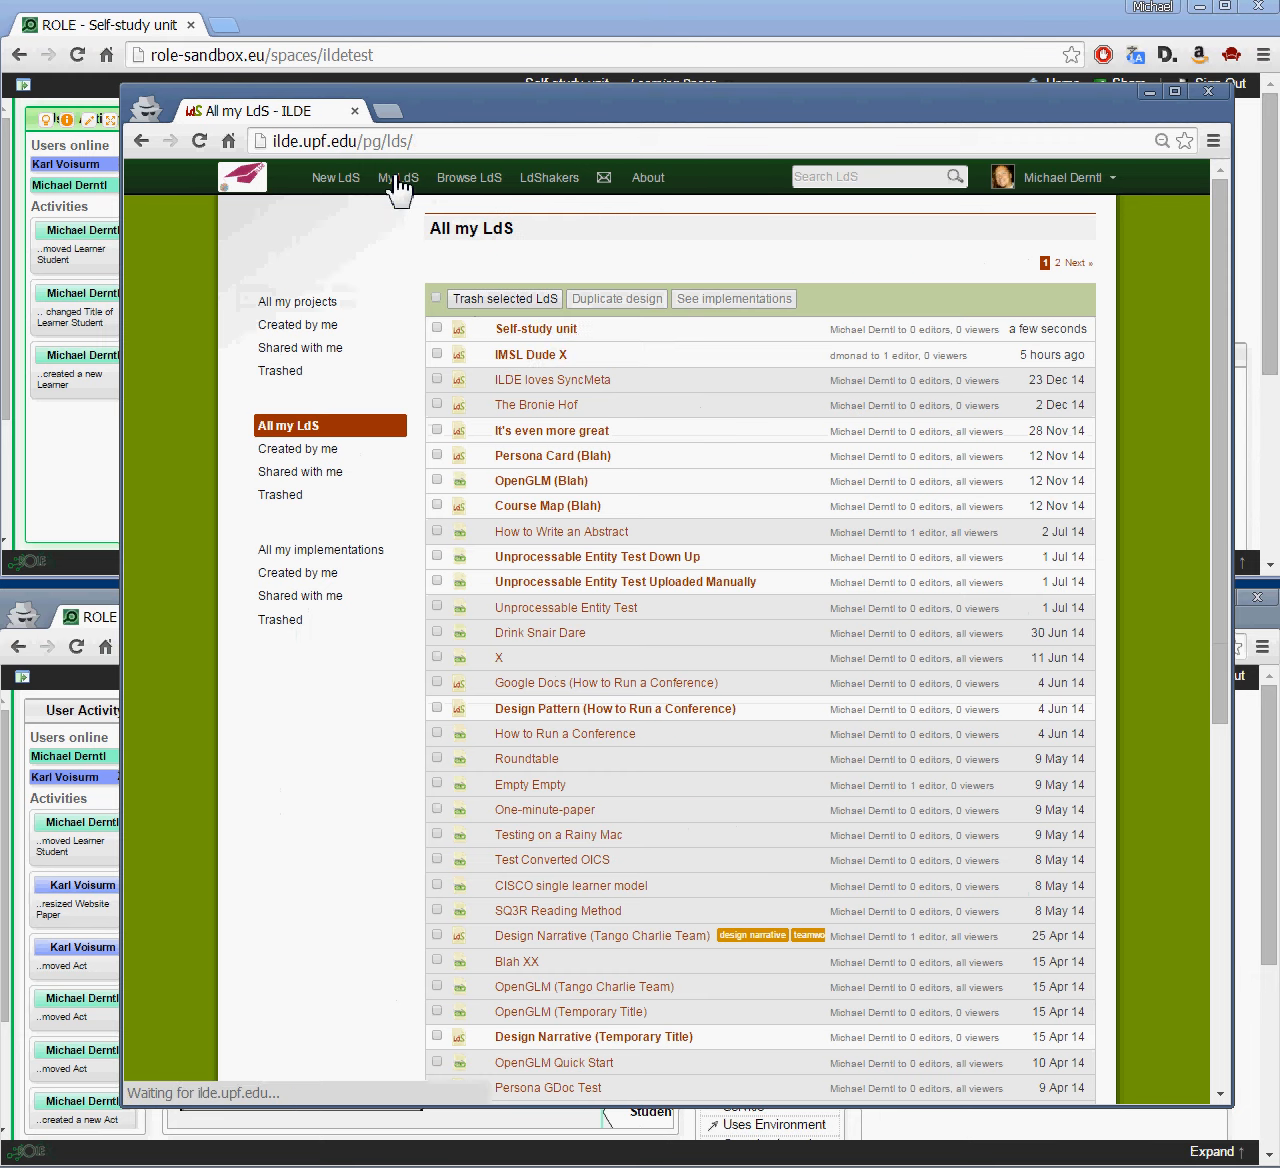
click(548, 330)
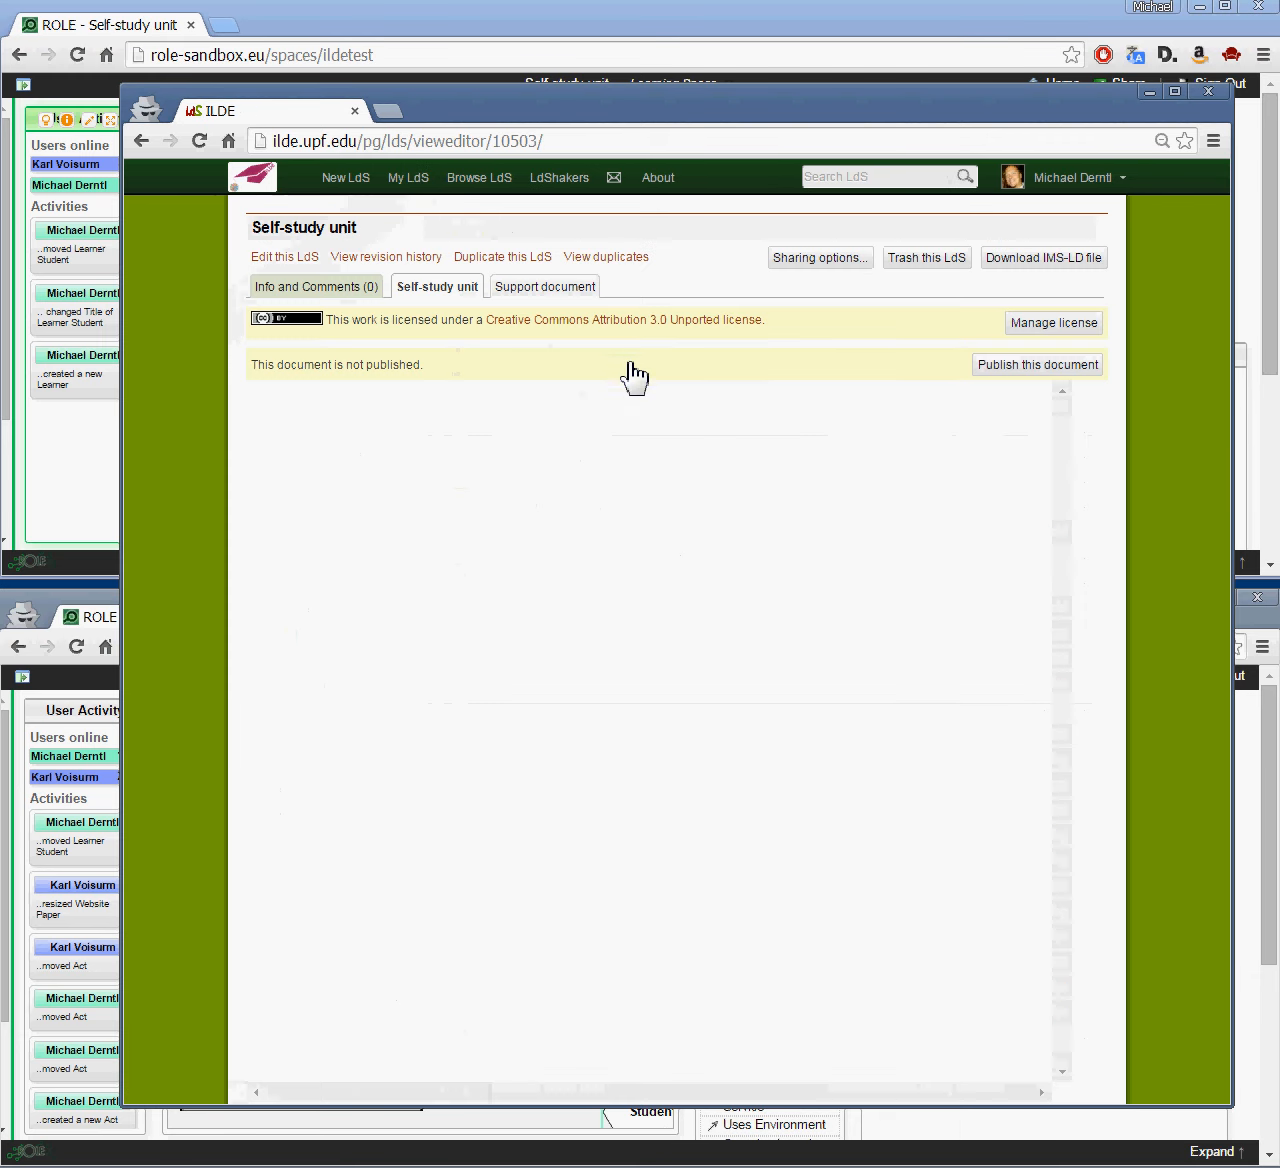
click(411, 259)
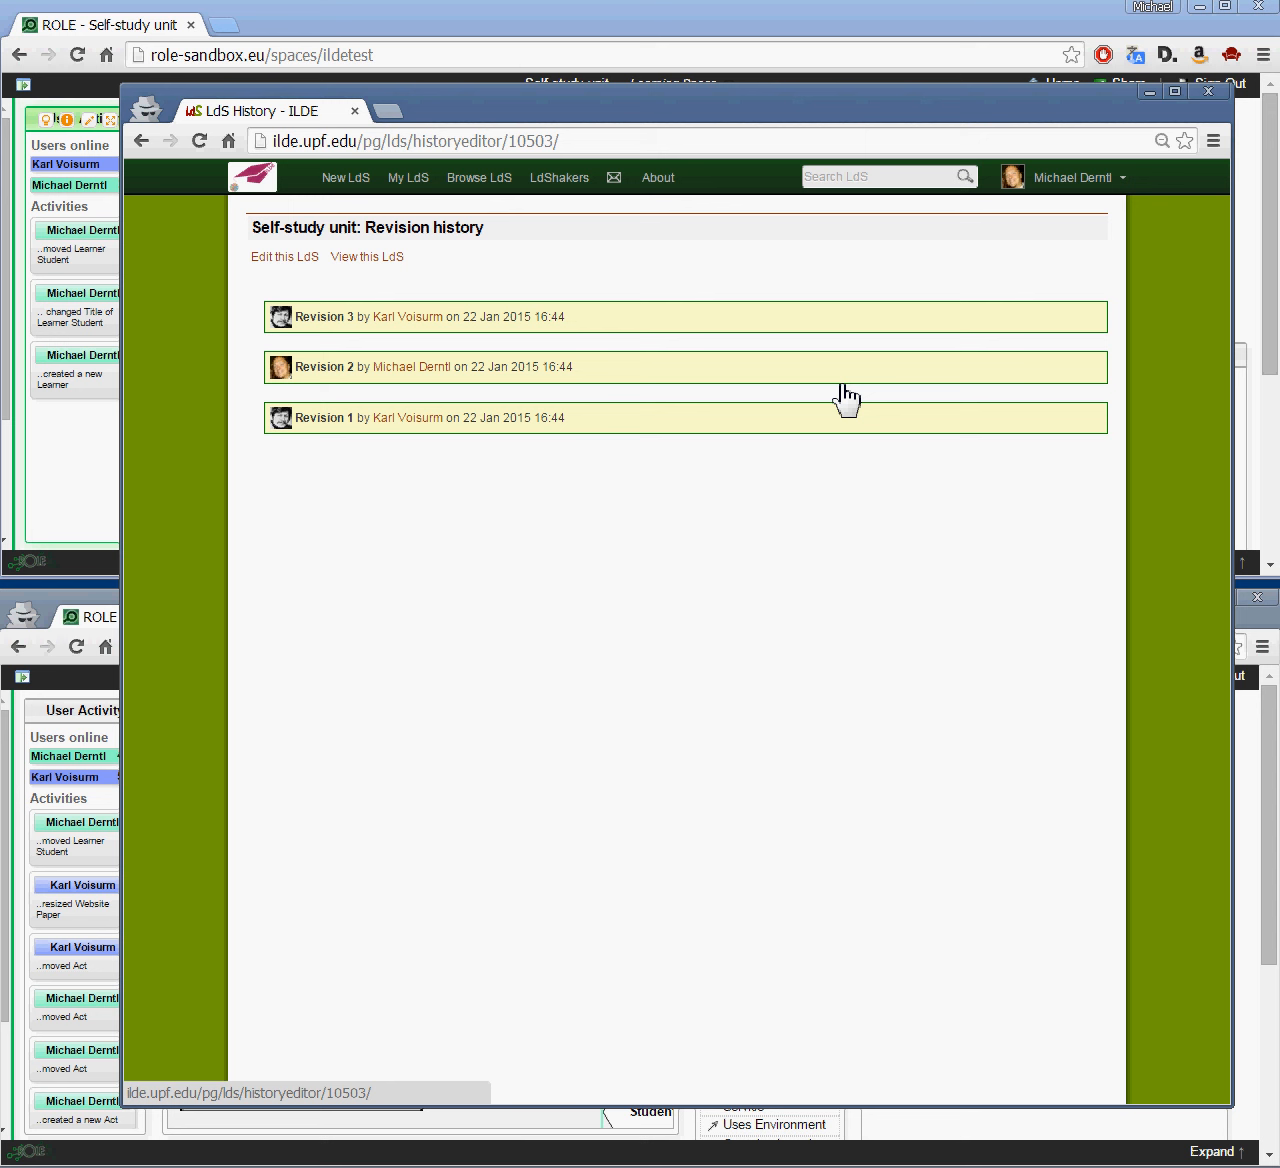
click(1150, 92)
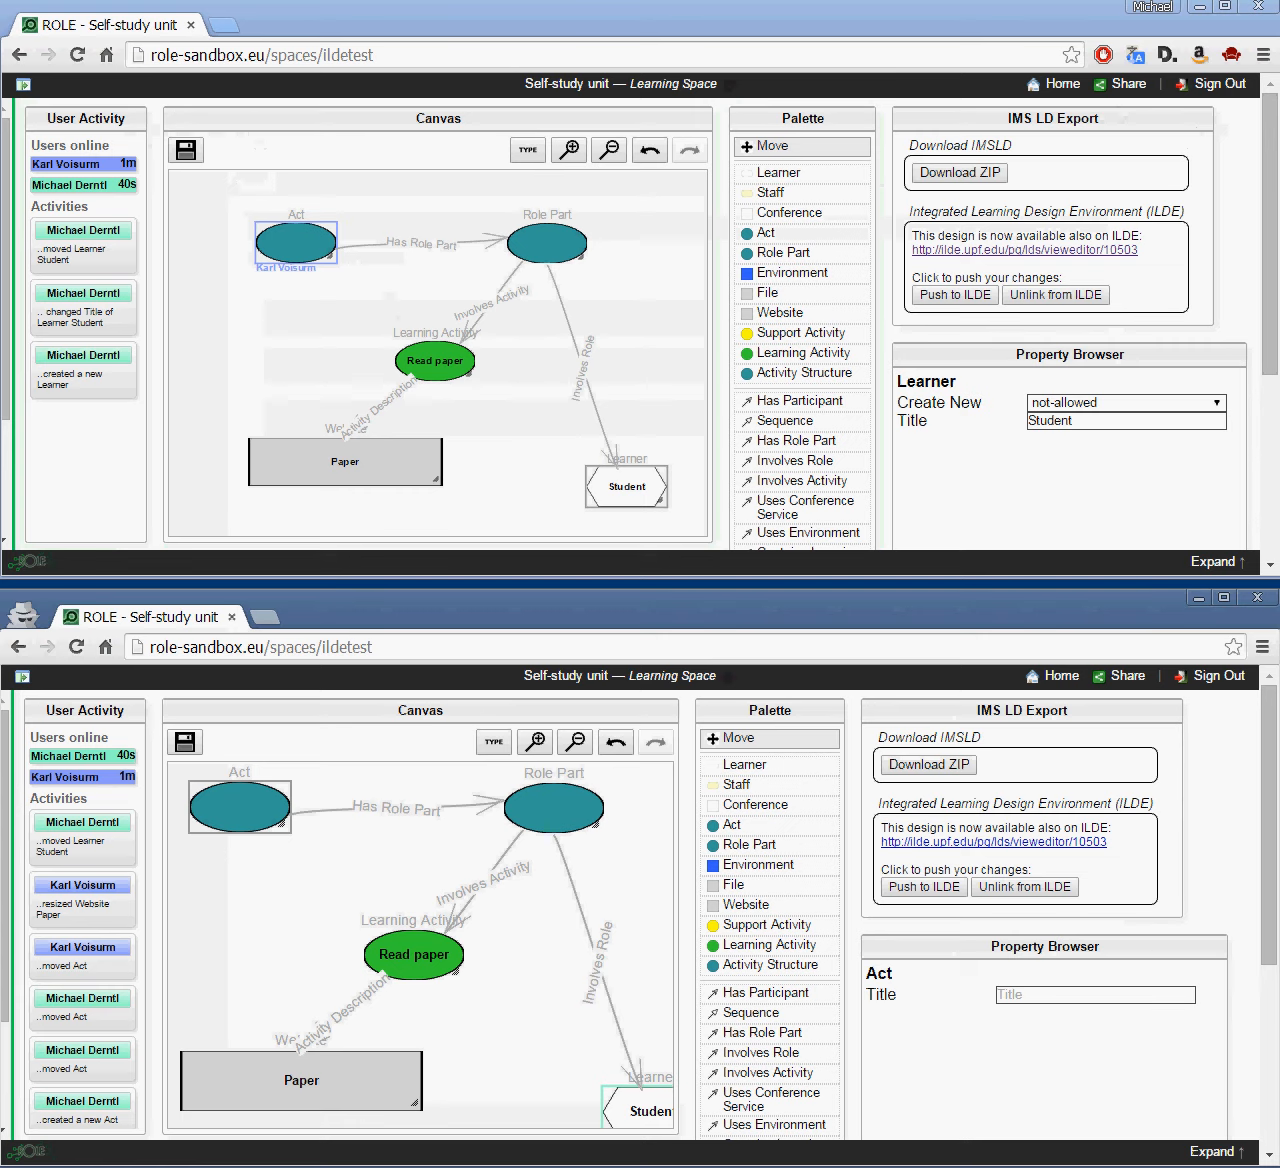
key(alt+Tab)
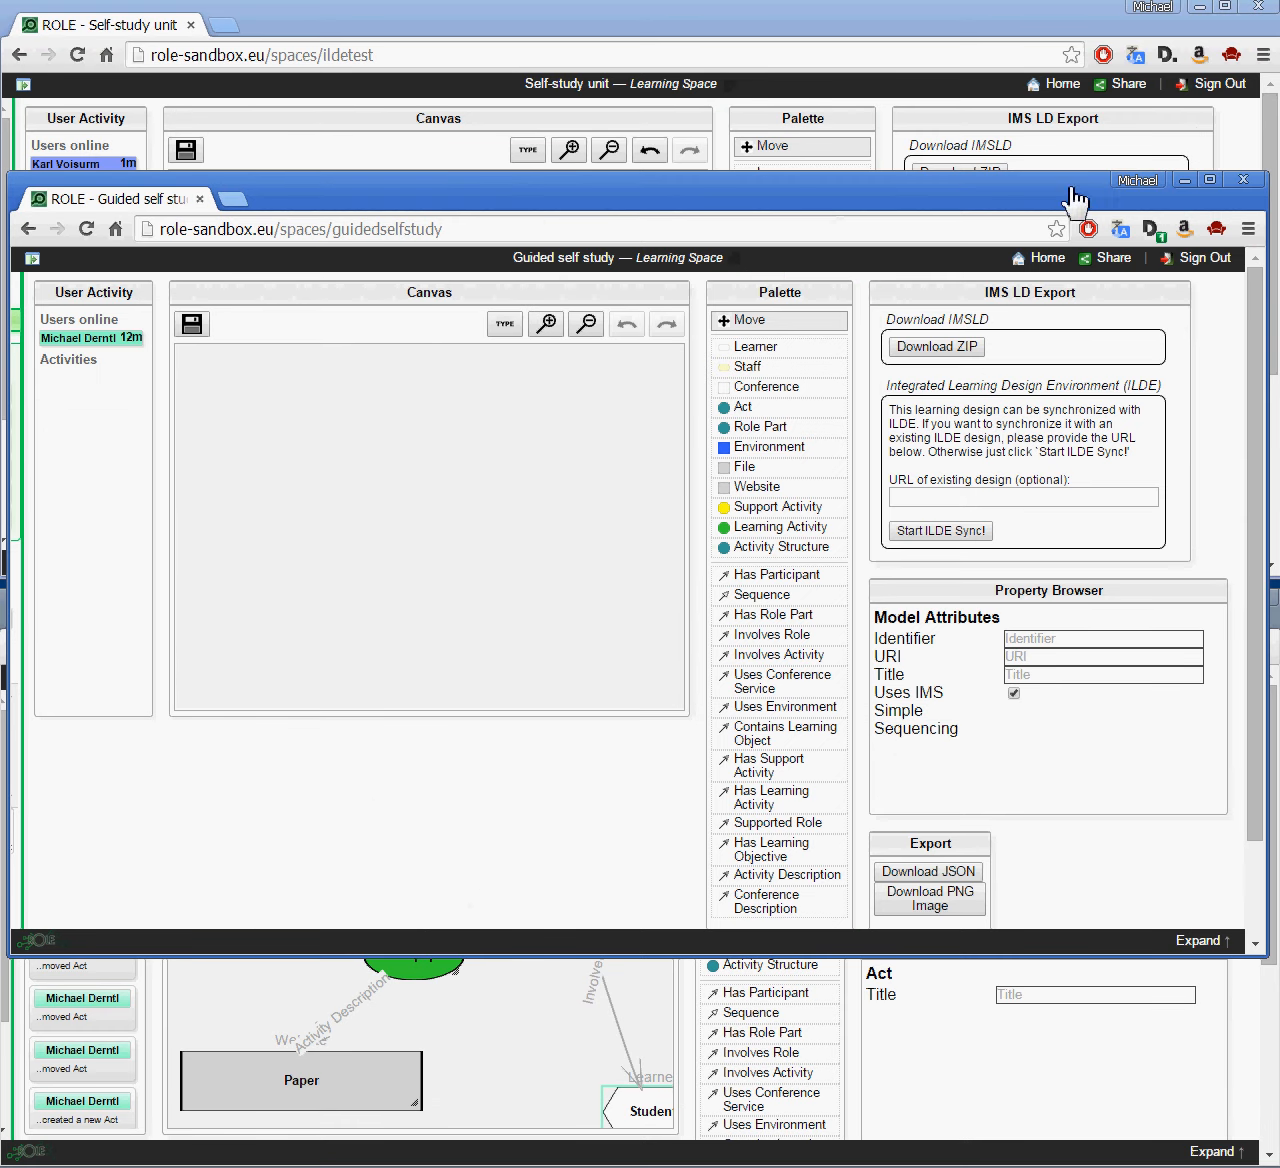
Step: Copy the web address of the Self-study unit design page in ILDE
mouse_move(1043, 203)
mouse_down()
mouse_move(314, 294)
mouse_move(29, 366)
mouse_move(849, 294)
mouse_move(1044, 219)
mouse_up()
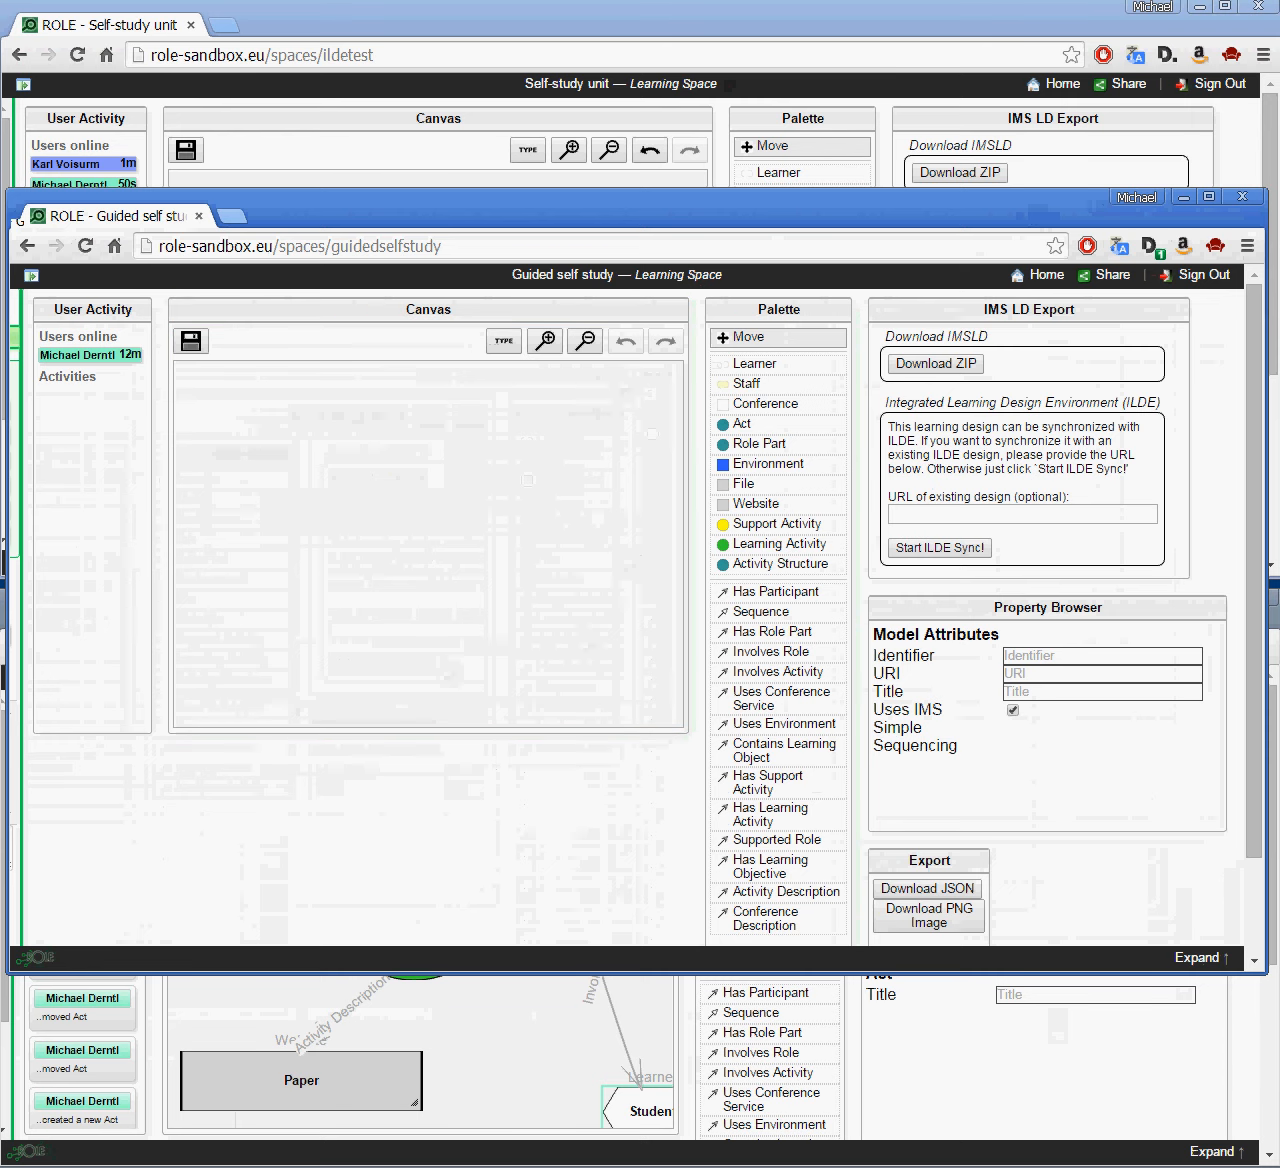
key(alt+Tab)
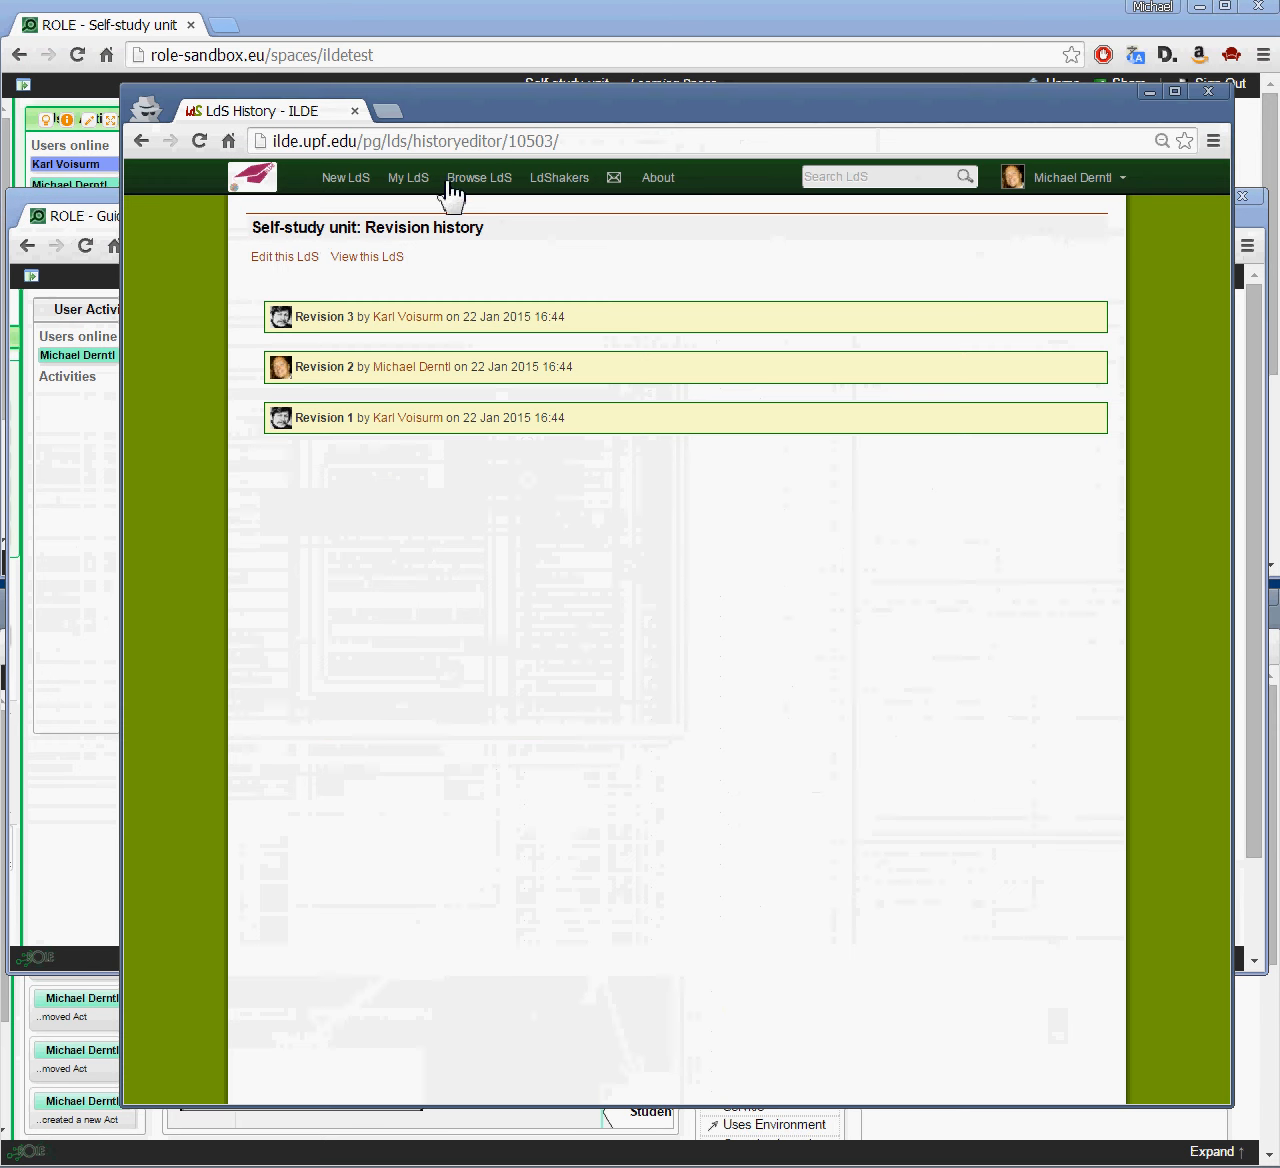
click(380, 256)
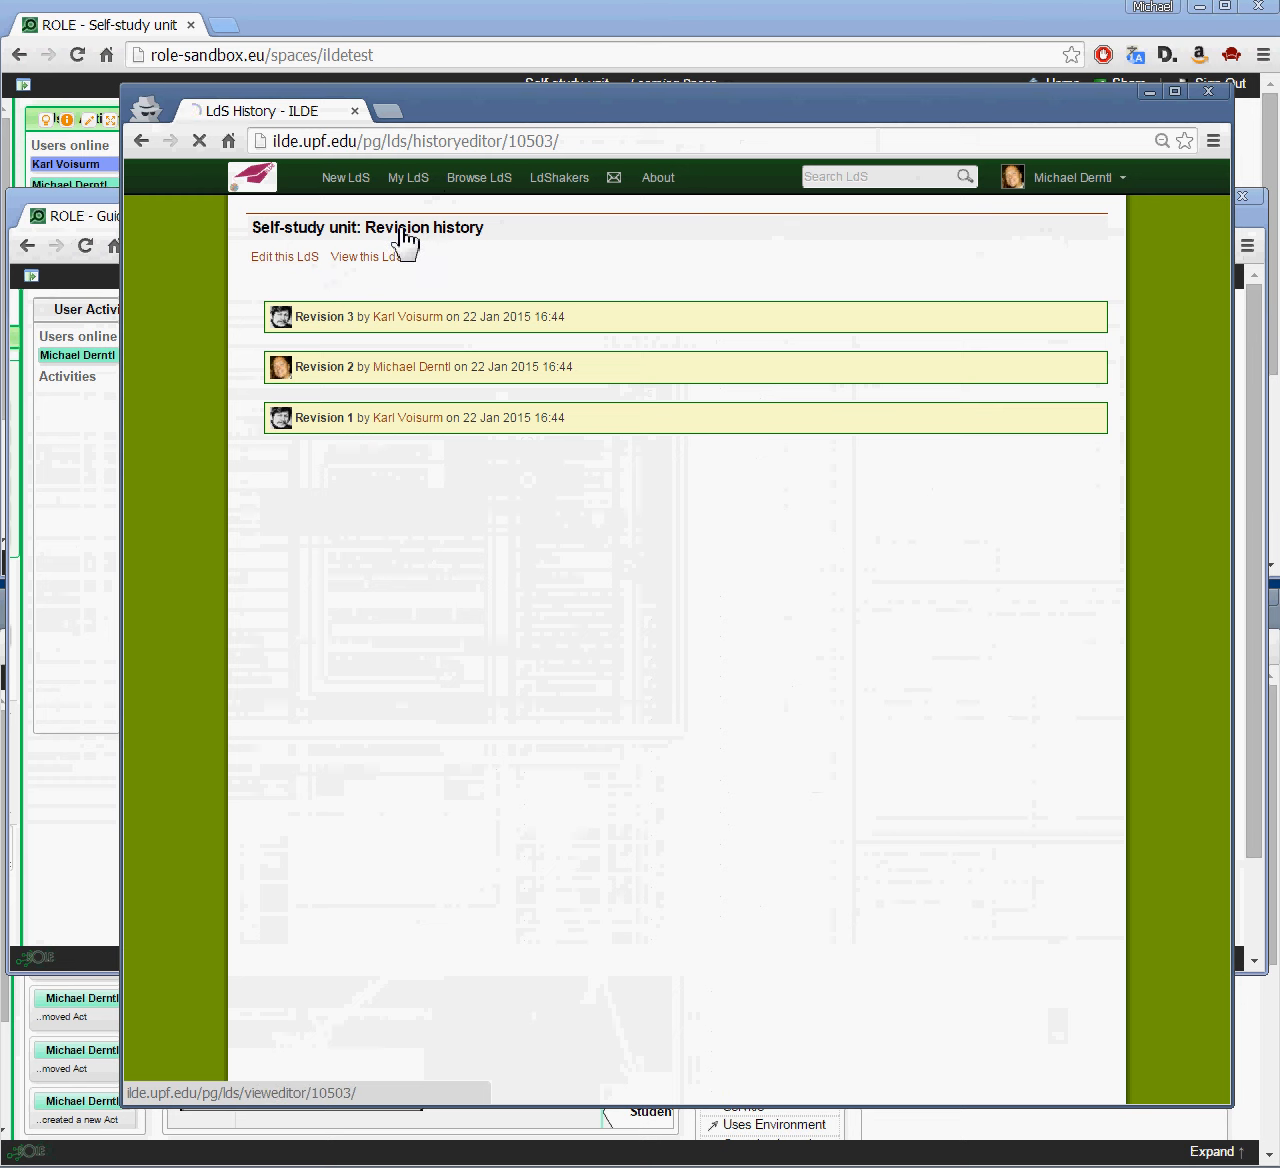
click(576, 142)
key(ctrl+c)
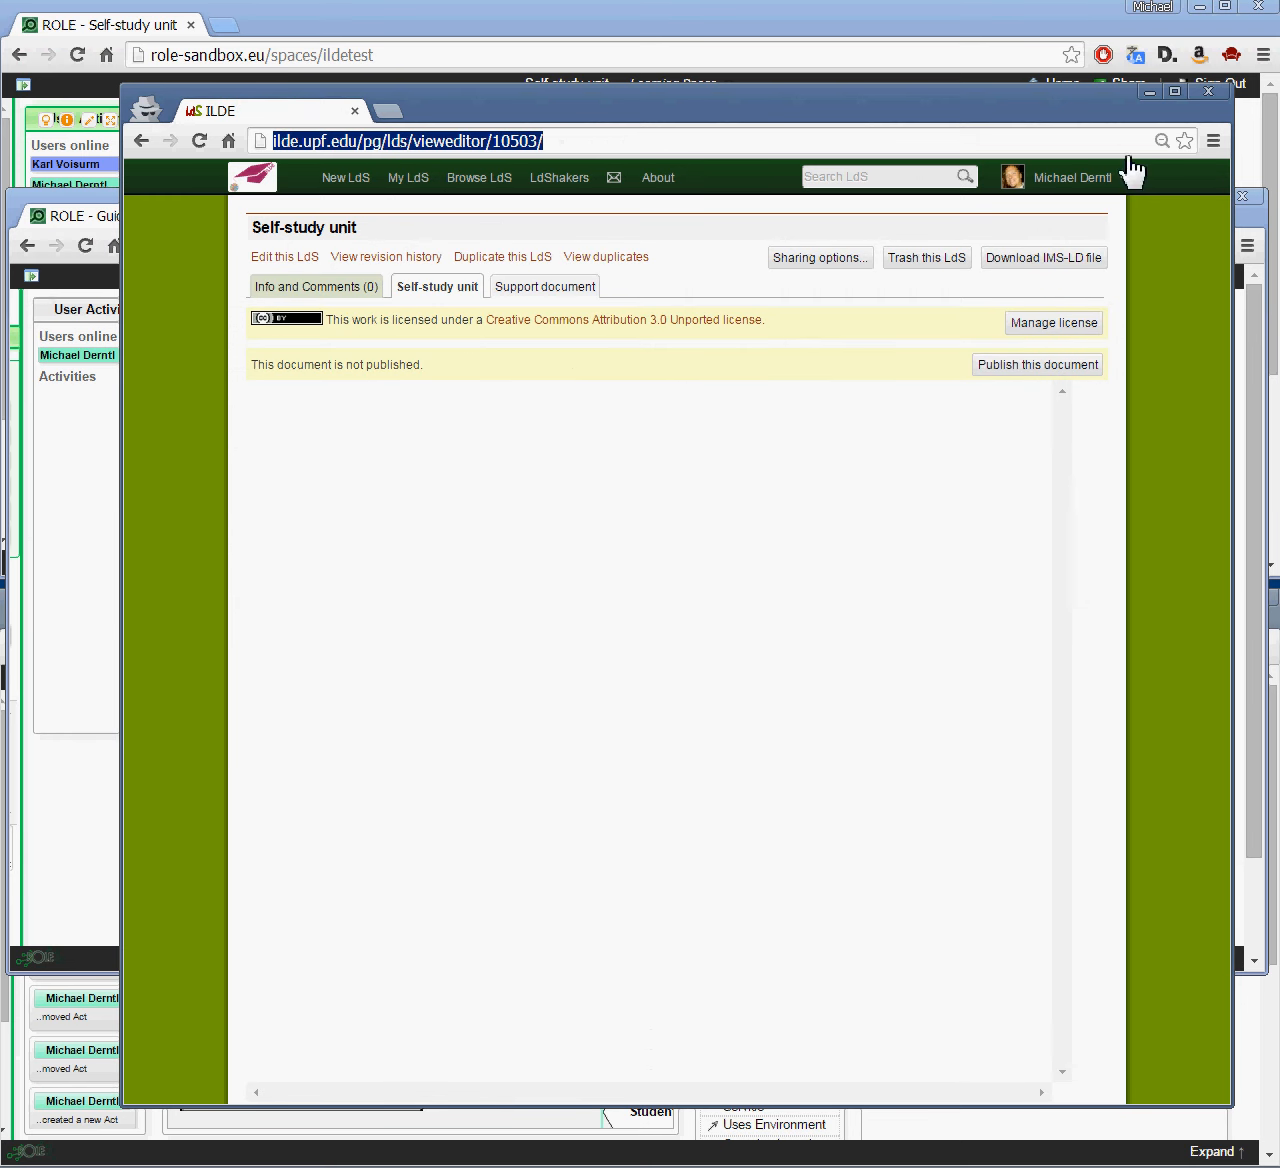
click(1149, 92)
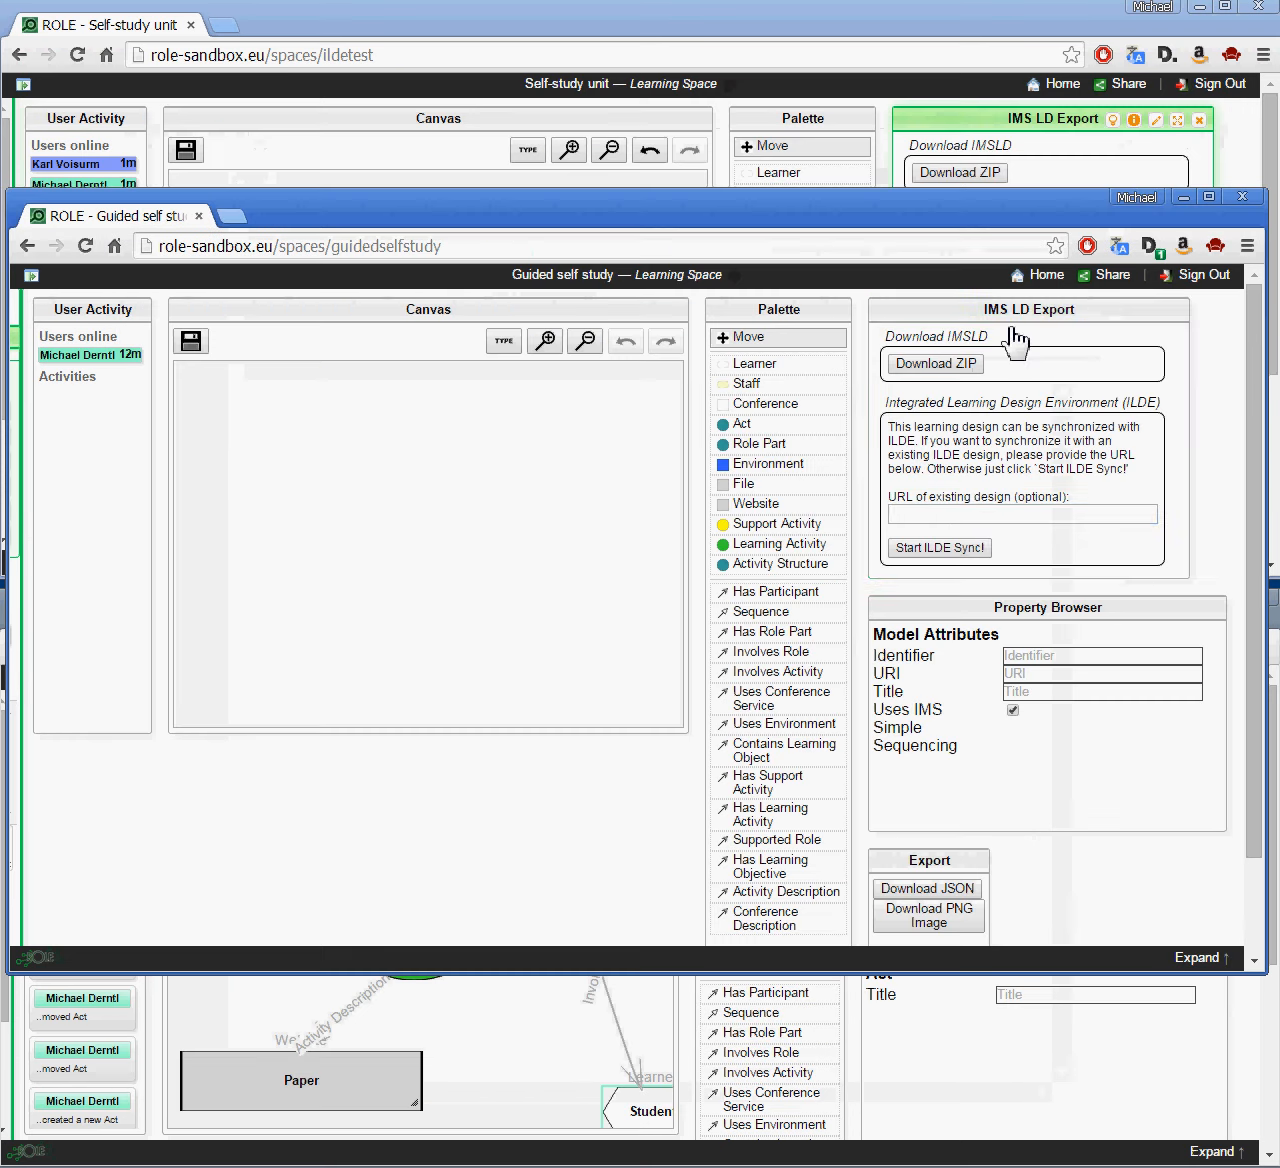
Step: Paste the address into the IMS LD Export URL field and start ILDE sync, logging in with username and password
click(982, 516)
key(ctrl+v)
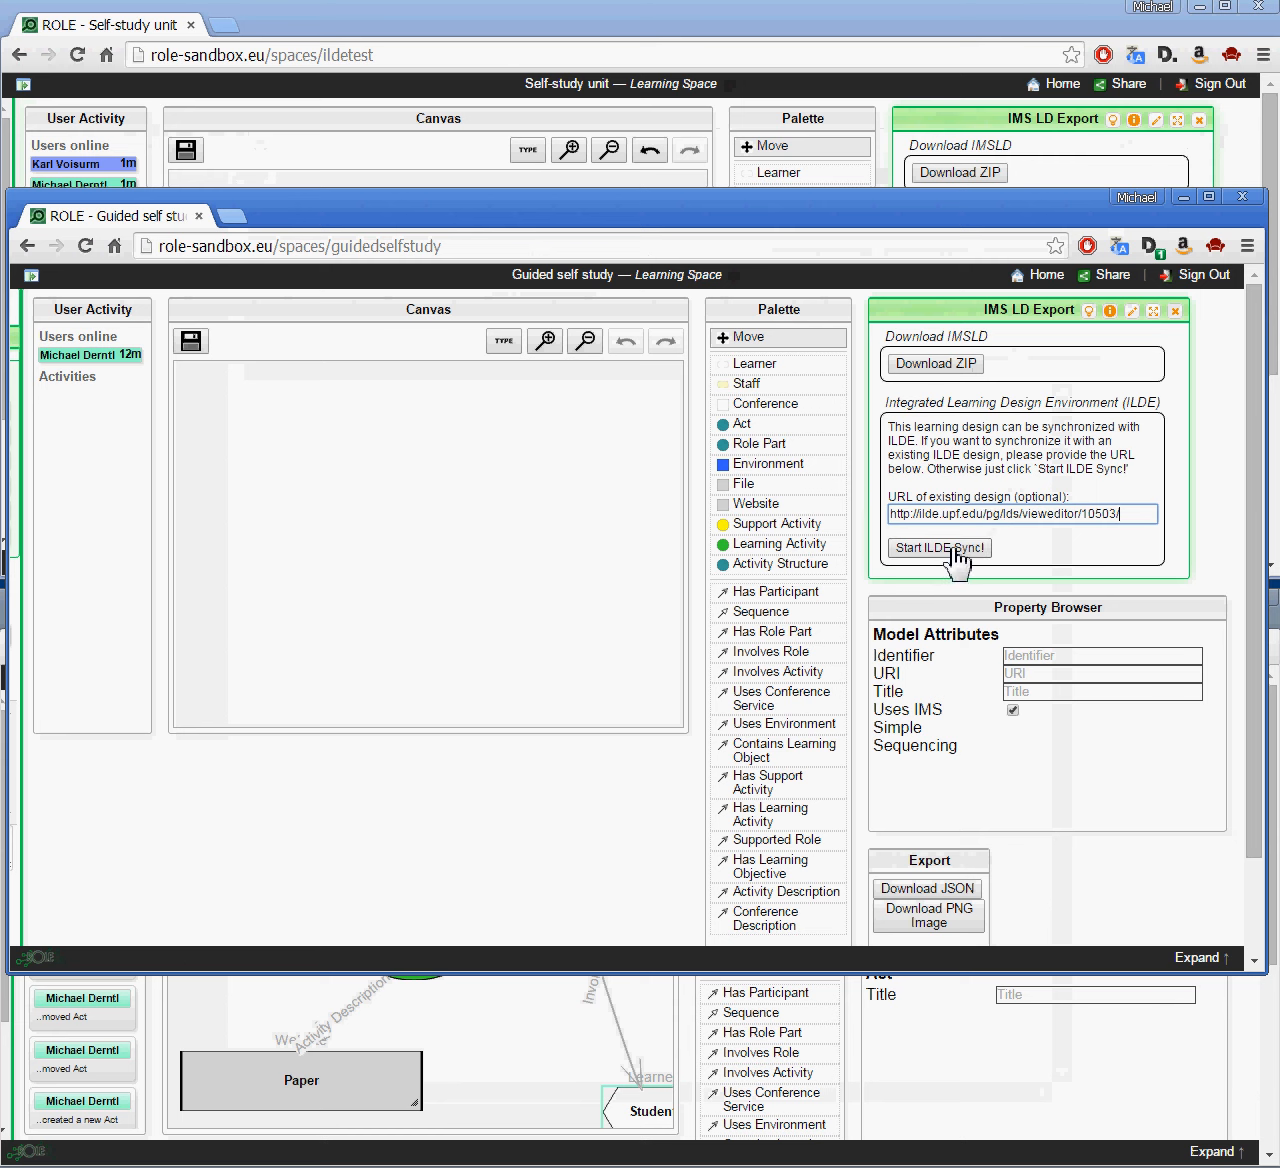
click(965, 550)
click(975, 519)
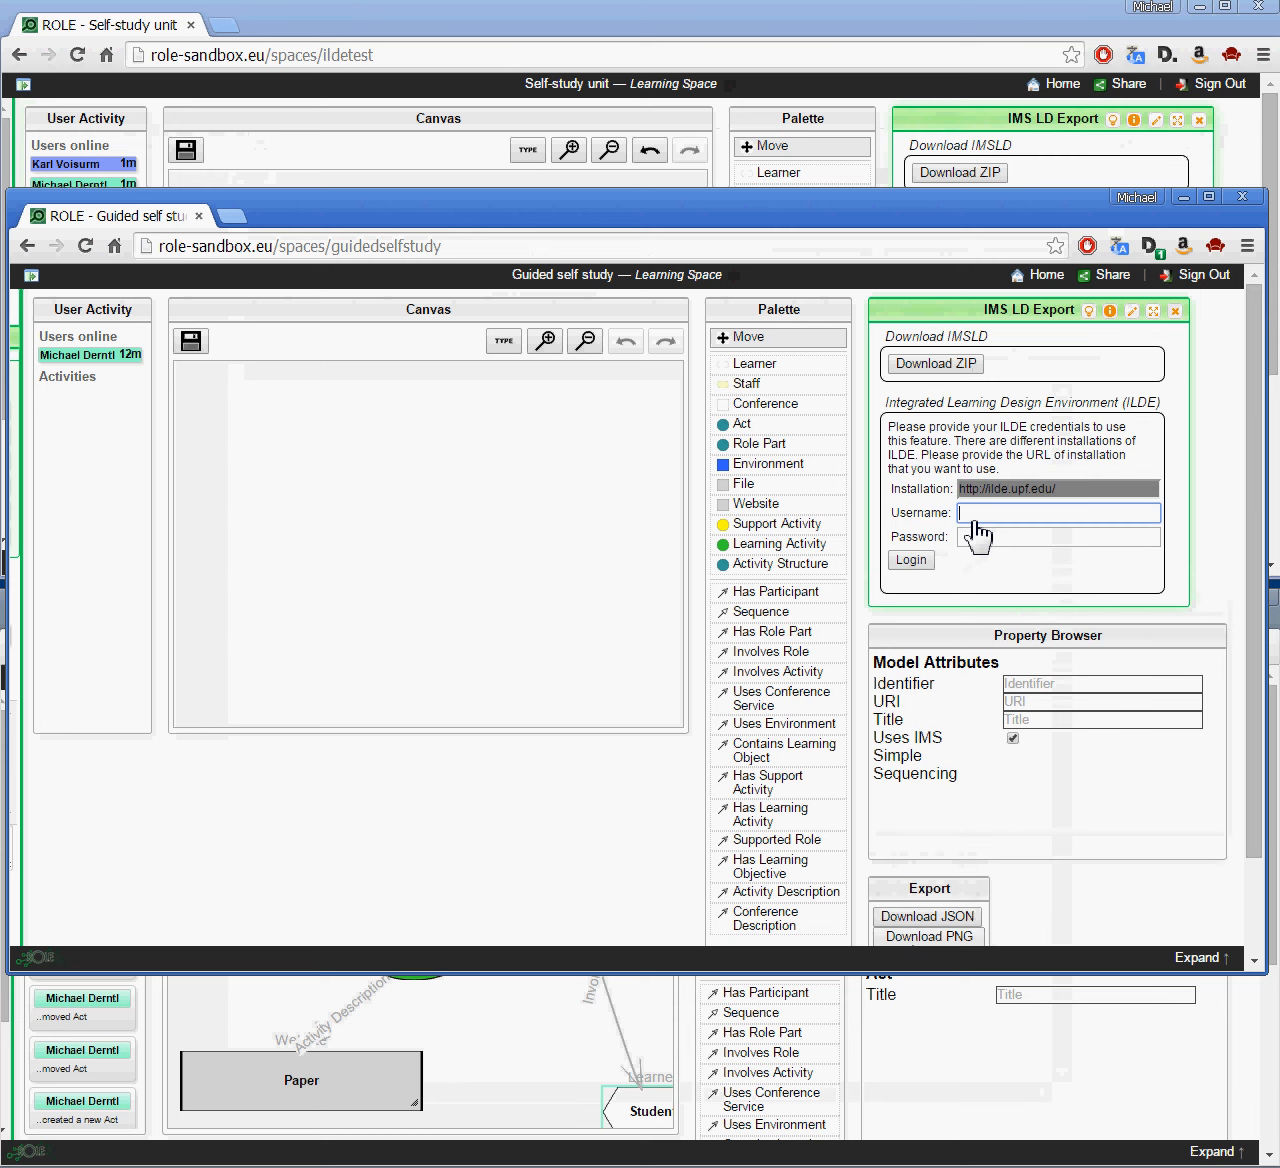
text(mderntl)
click(978, 537)
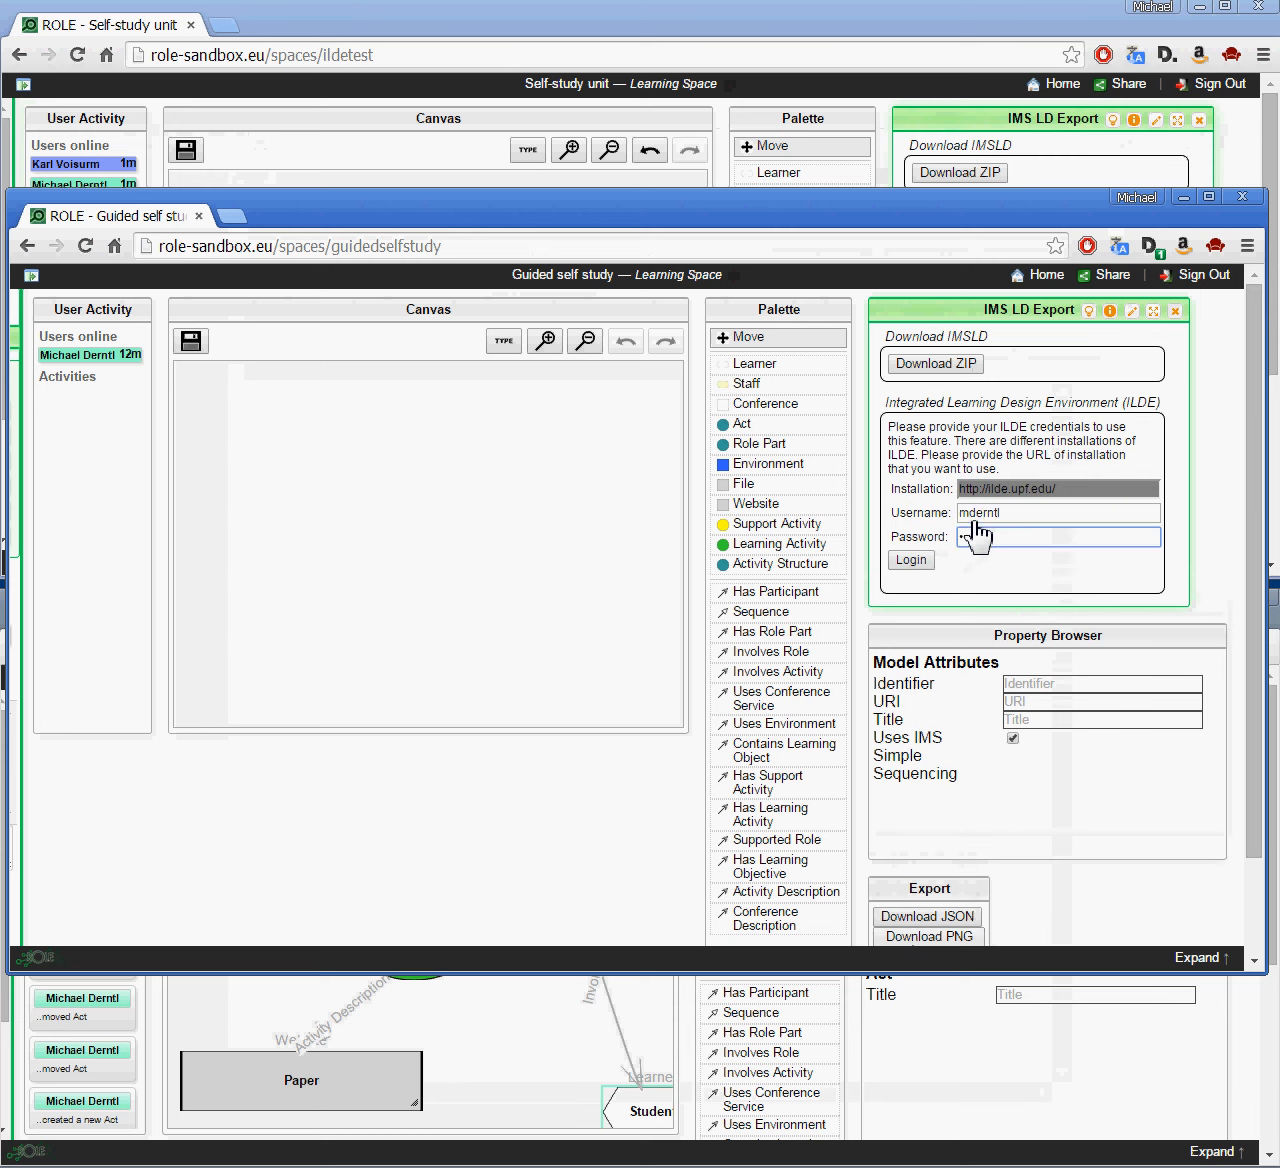
text(*****)
click(921, 561)
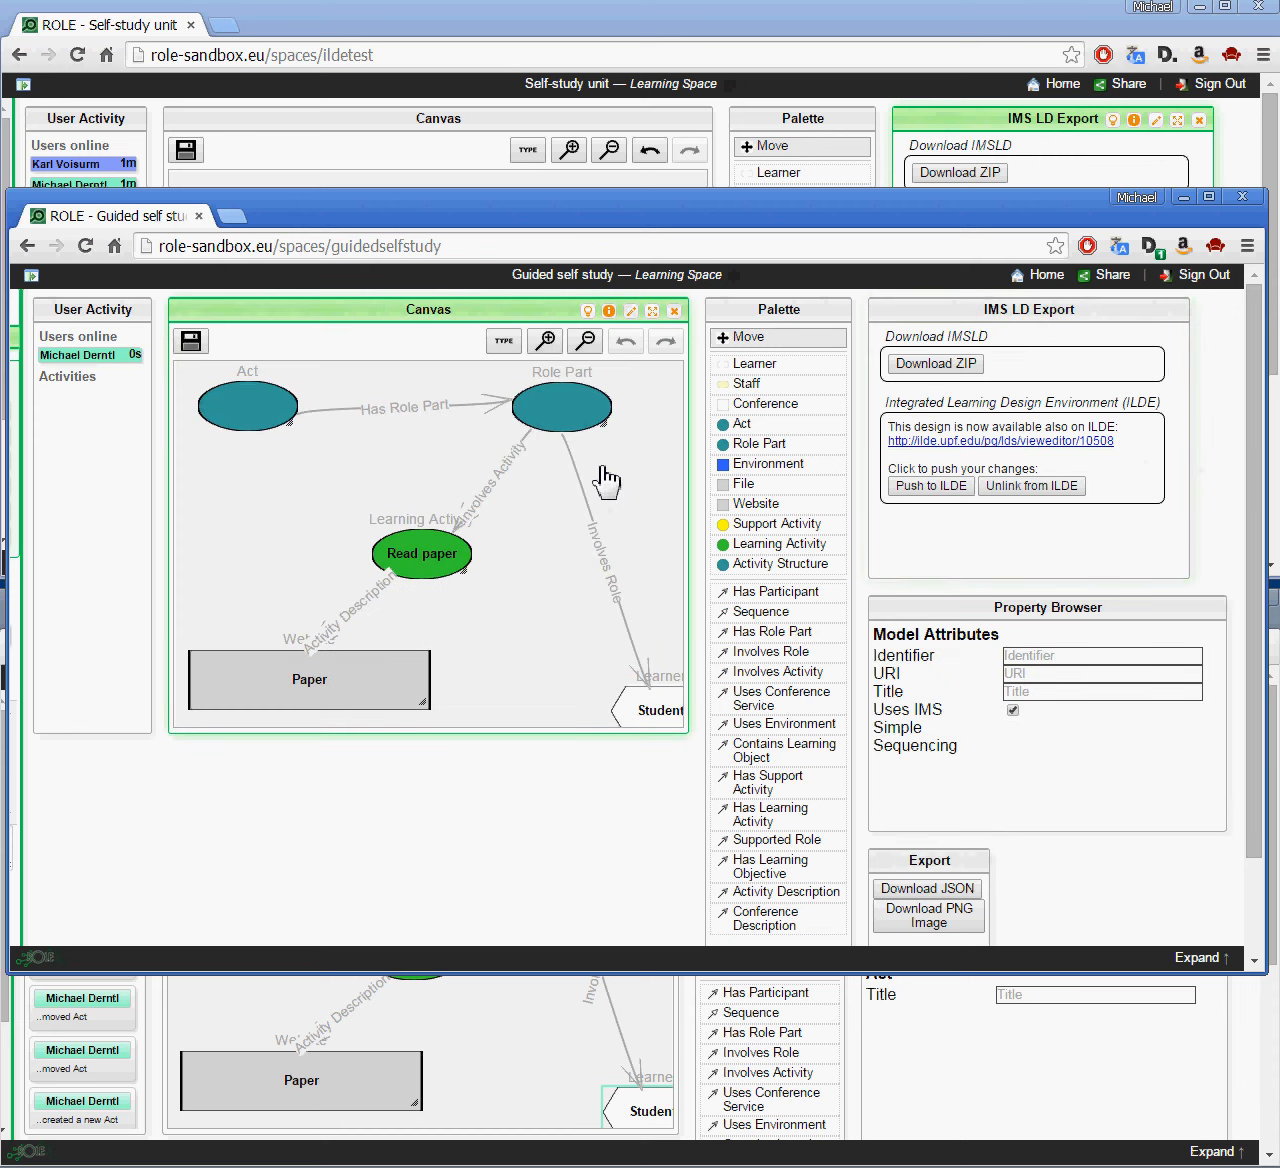
Step: Zoom out, move Role Part up, and rename the Student learner to 'earnignasdL'
click(586, 341)
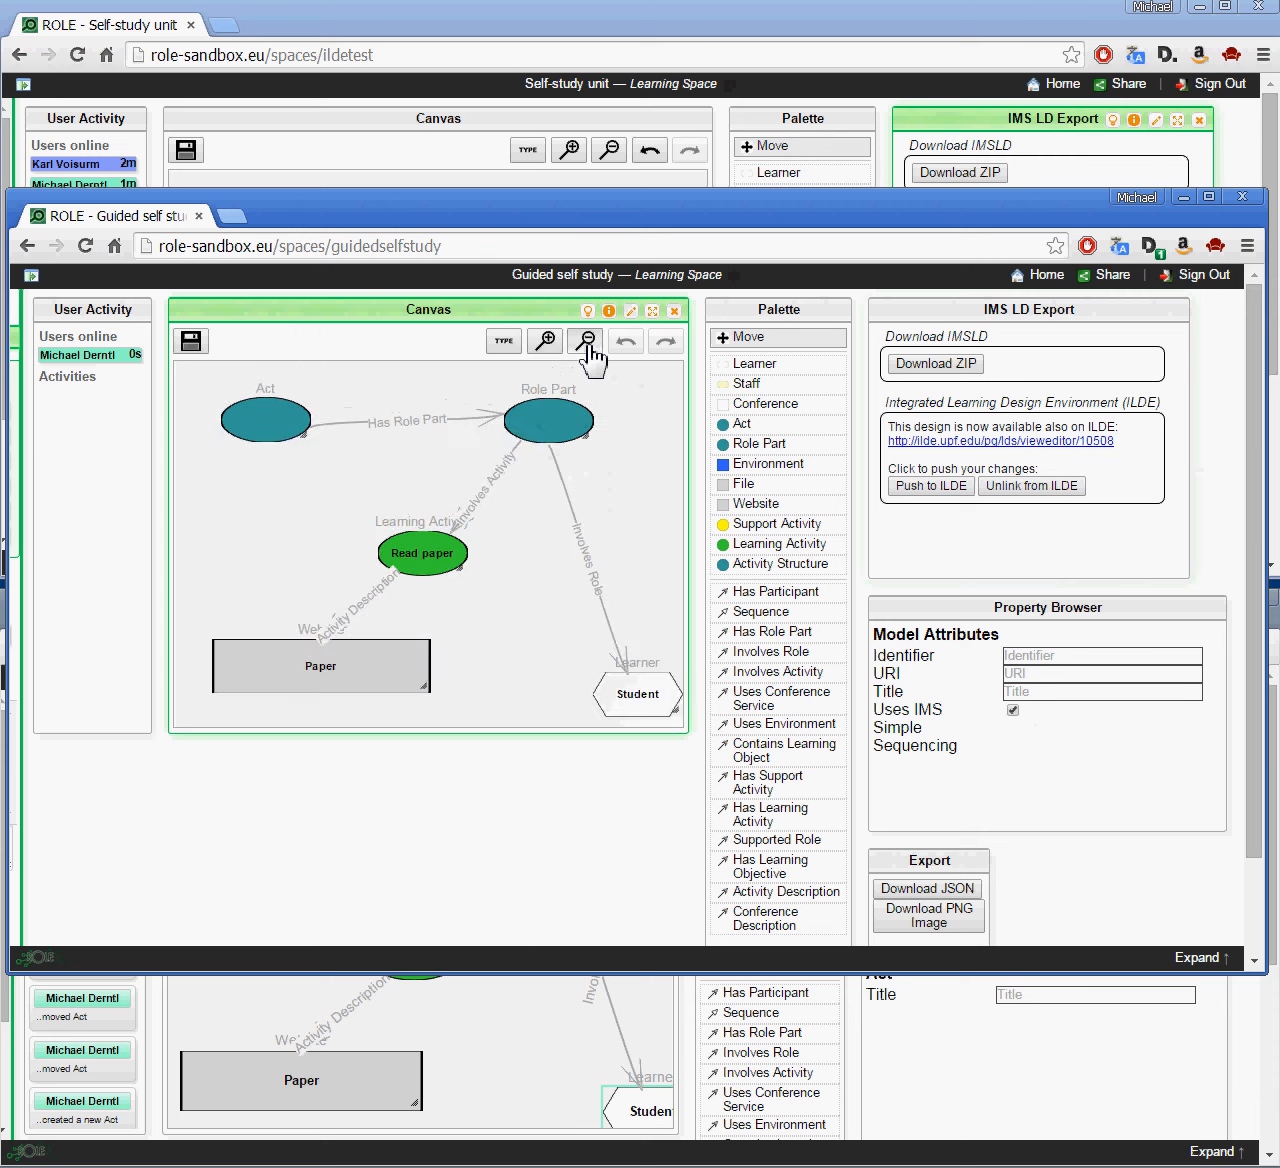
drag(578, 452, 582, 392)
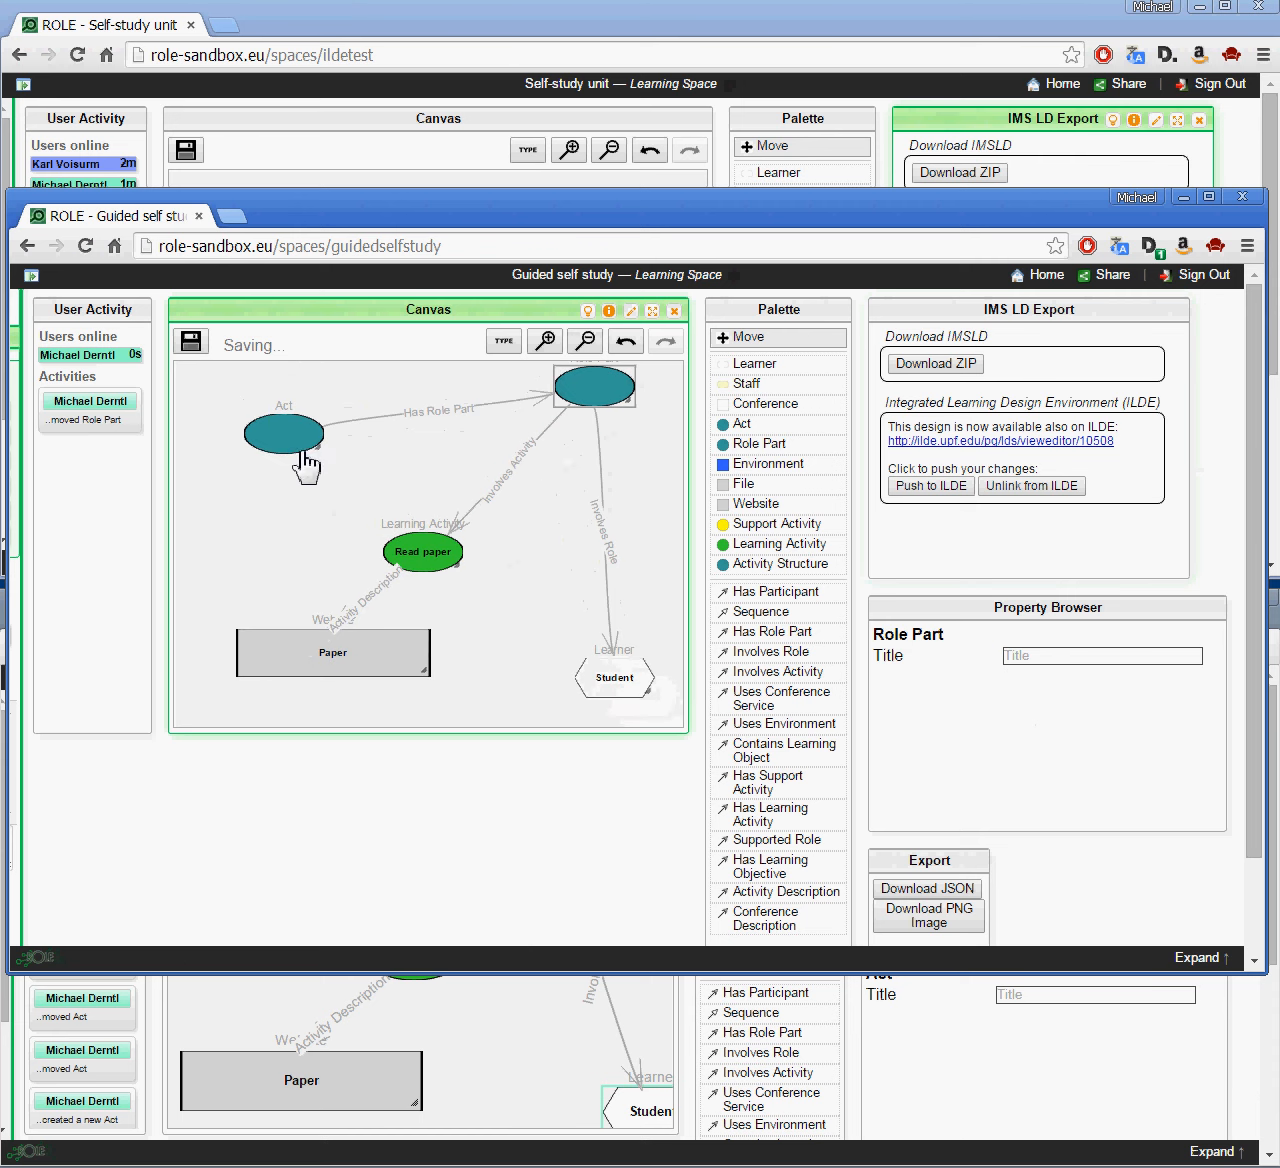
click(617, 682)
double_click(617, 680)
text(earnignasdL)
click(931, 485)
Step: Log in to ILDE with the username and password, then bring the ILDE window forward
click(975, 513)
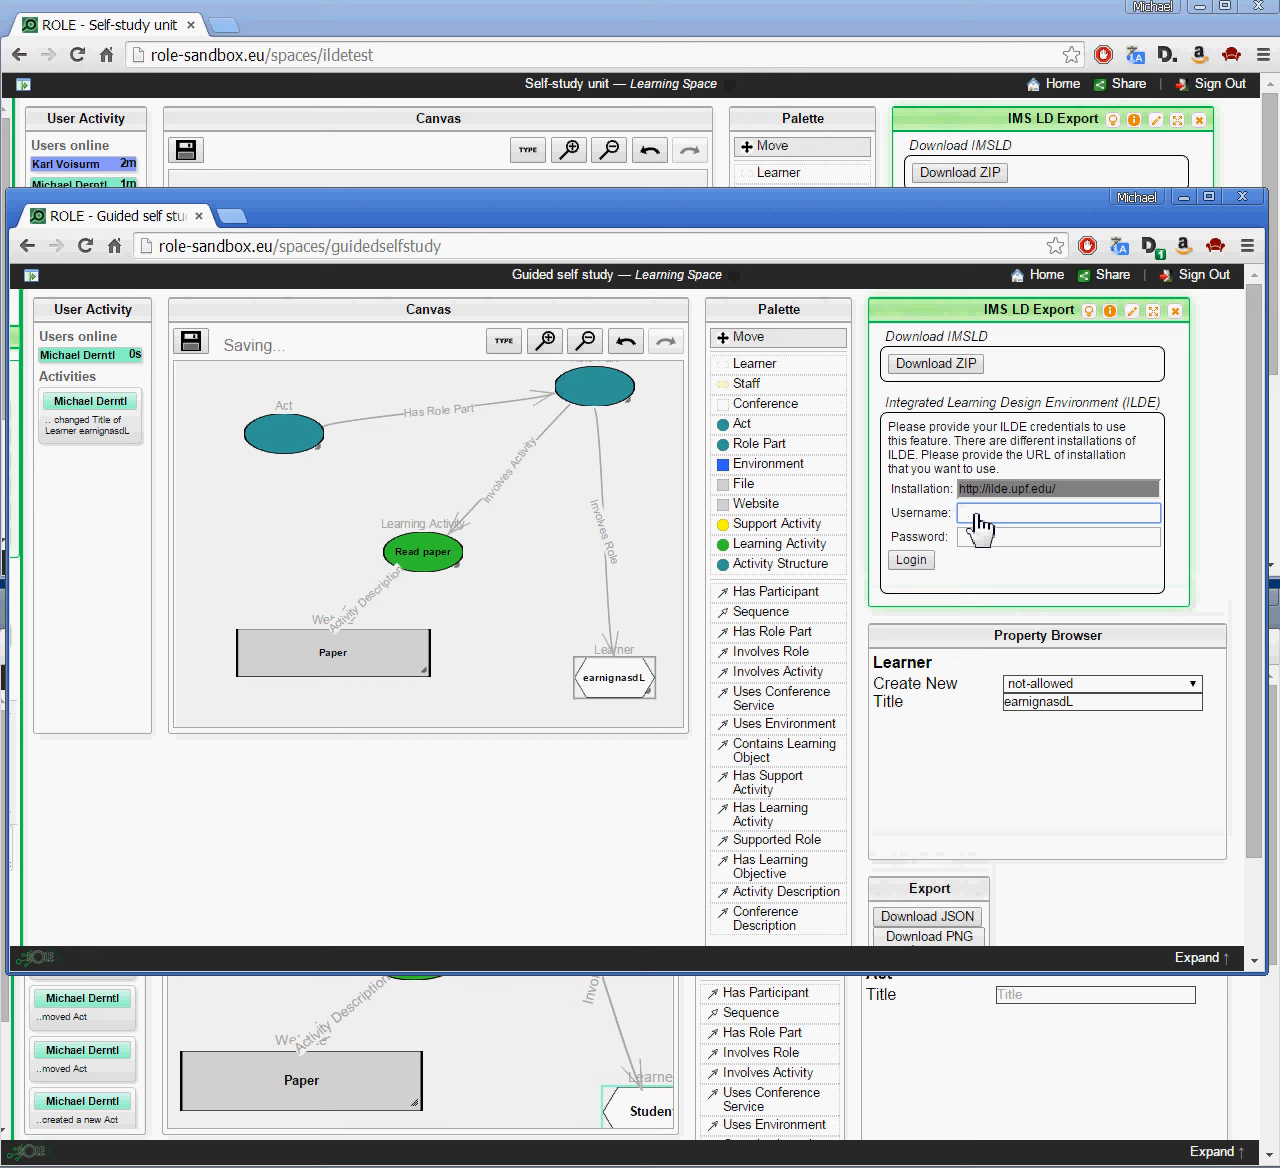
text(mderntl)
key(Tab)
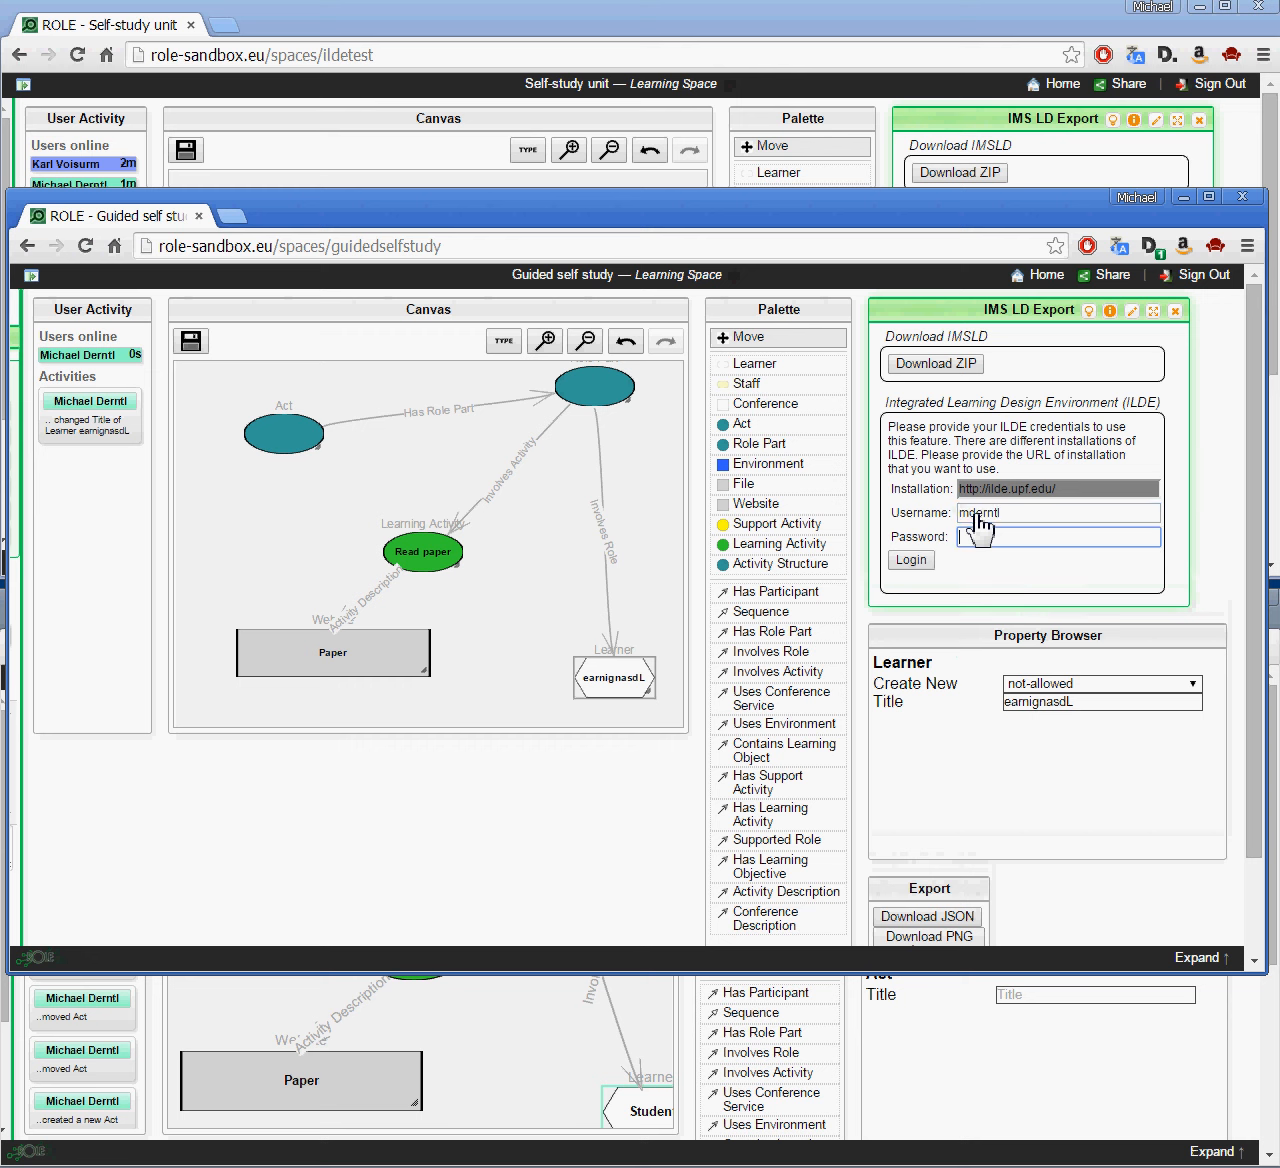
key(Return)
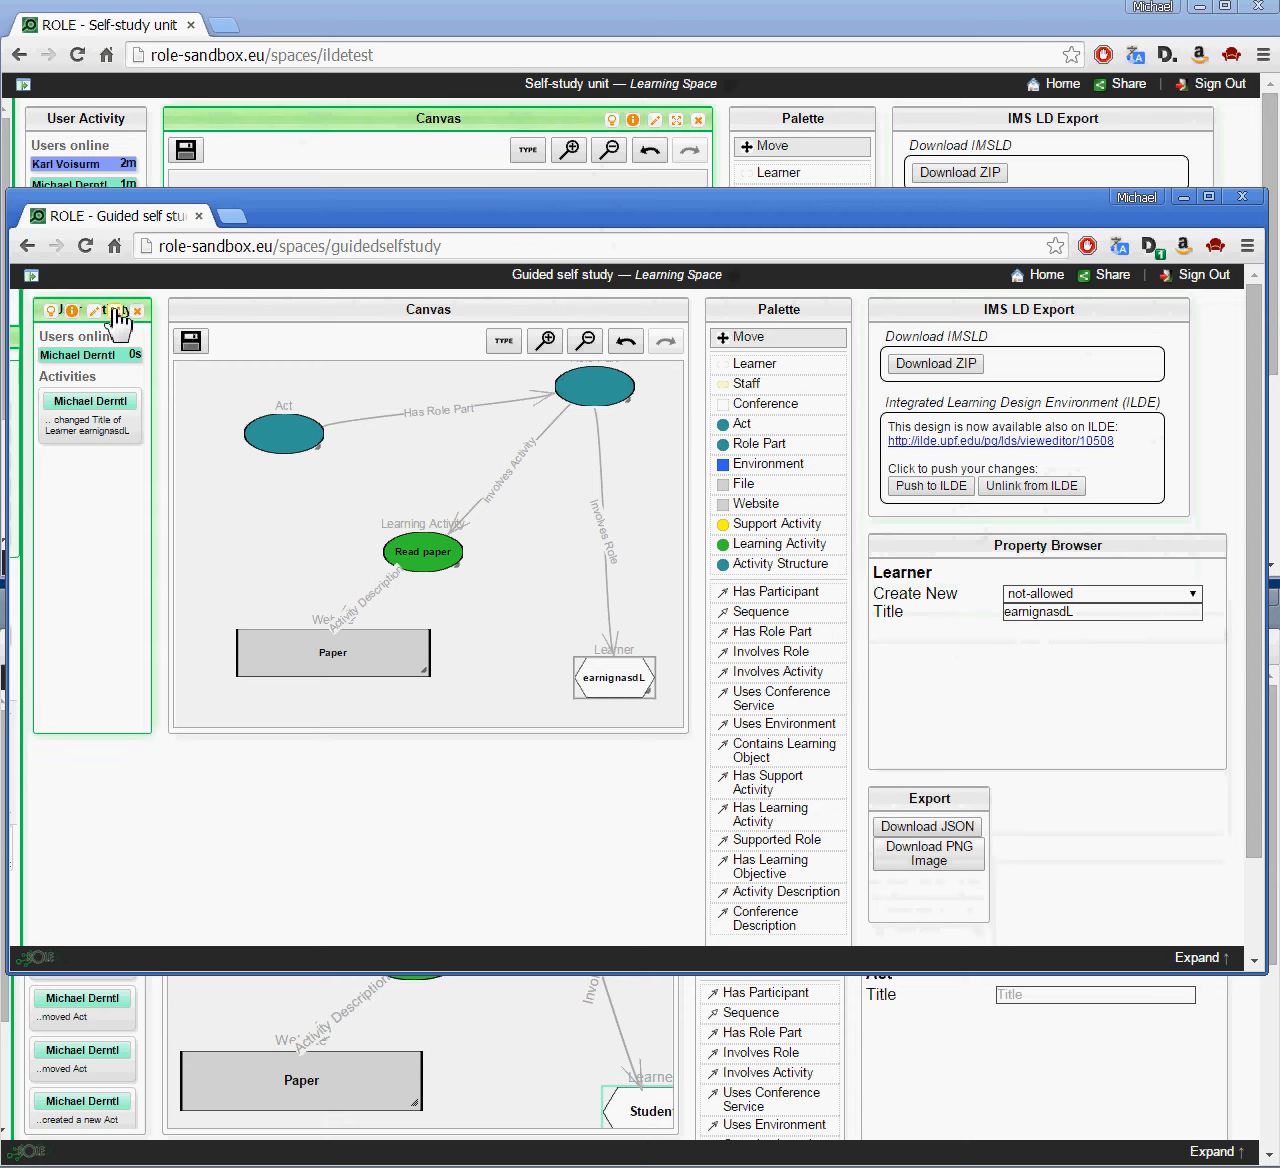
key(alt+Tab)
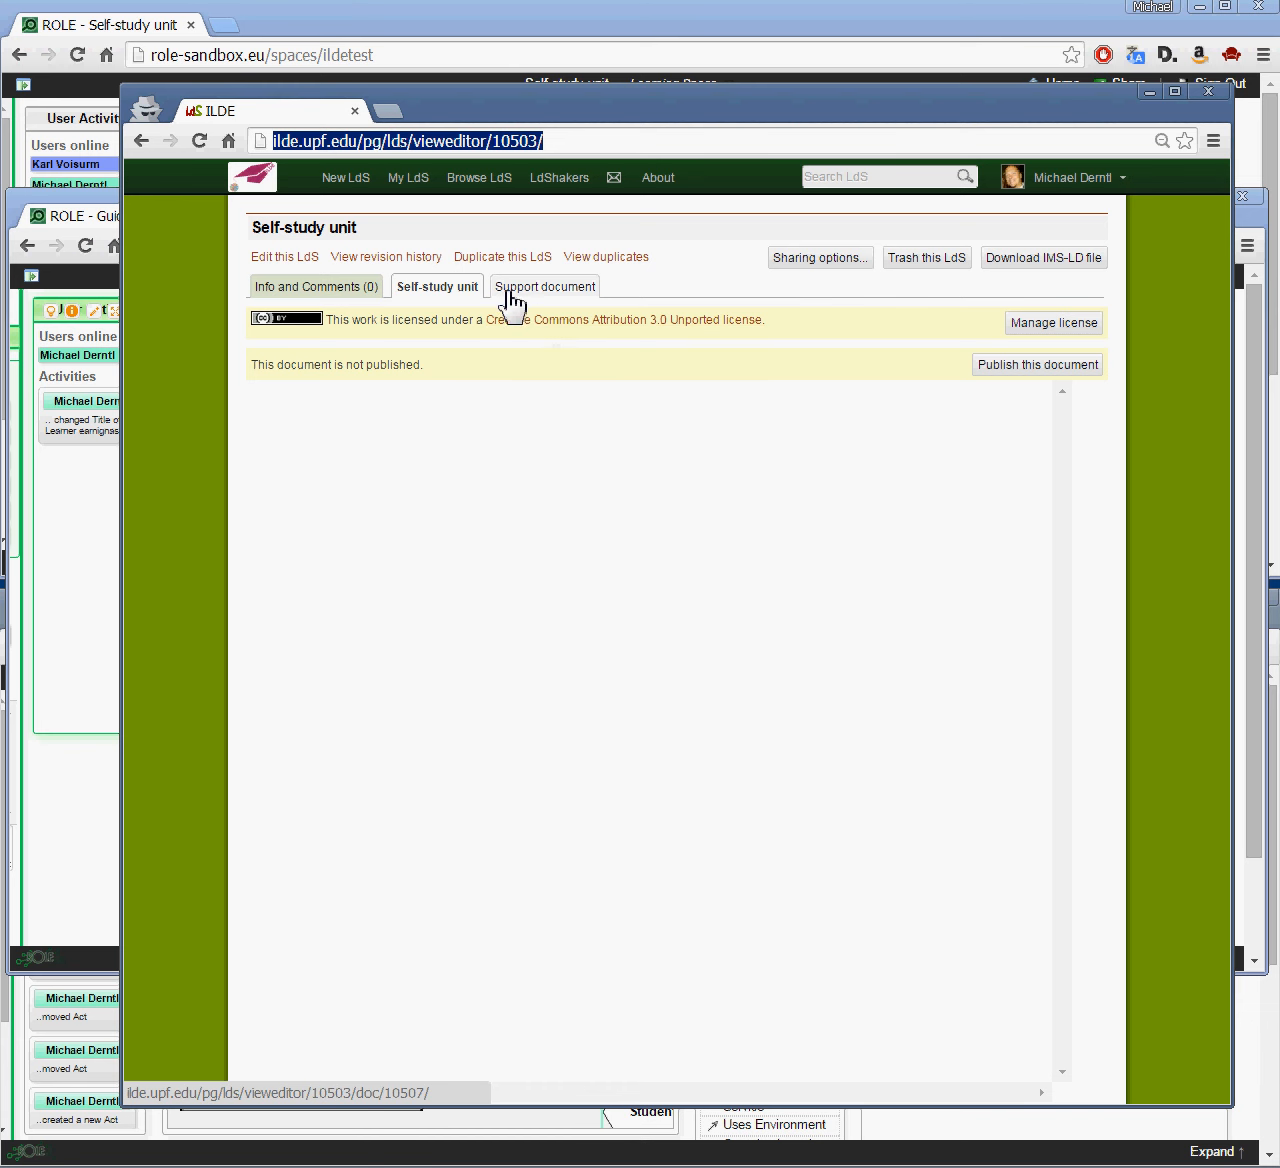
Step: Show the Self-study unit's duplicates tree listing the Guided self study copy, then minimize ILDE
click(599, 260)
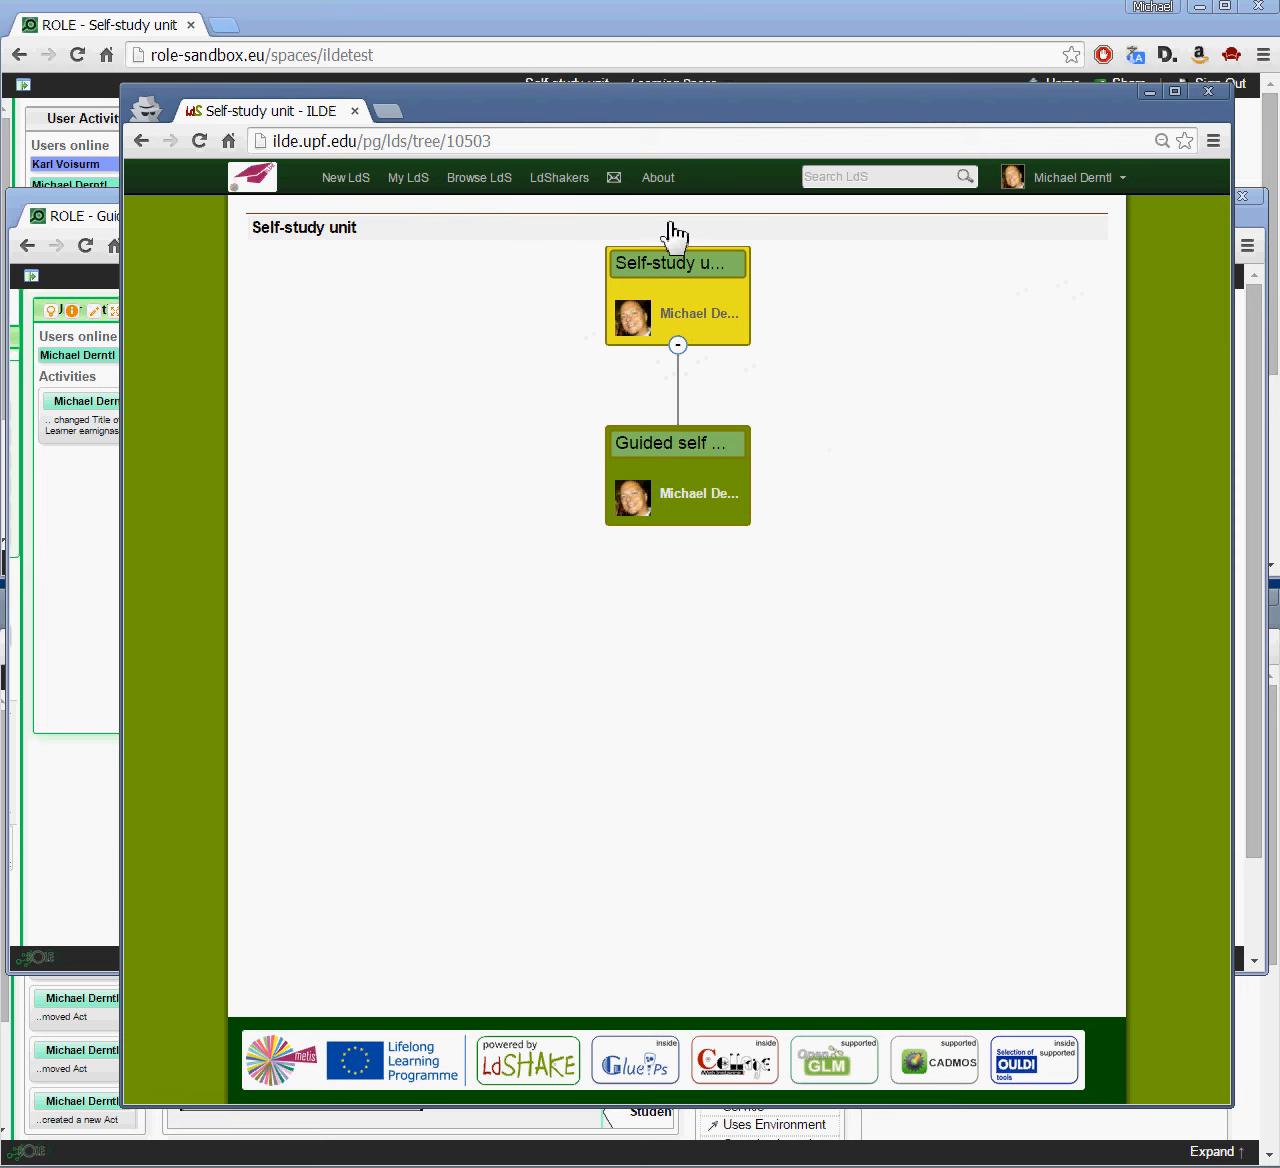
click(1149, 93)
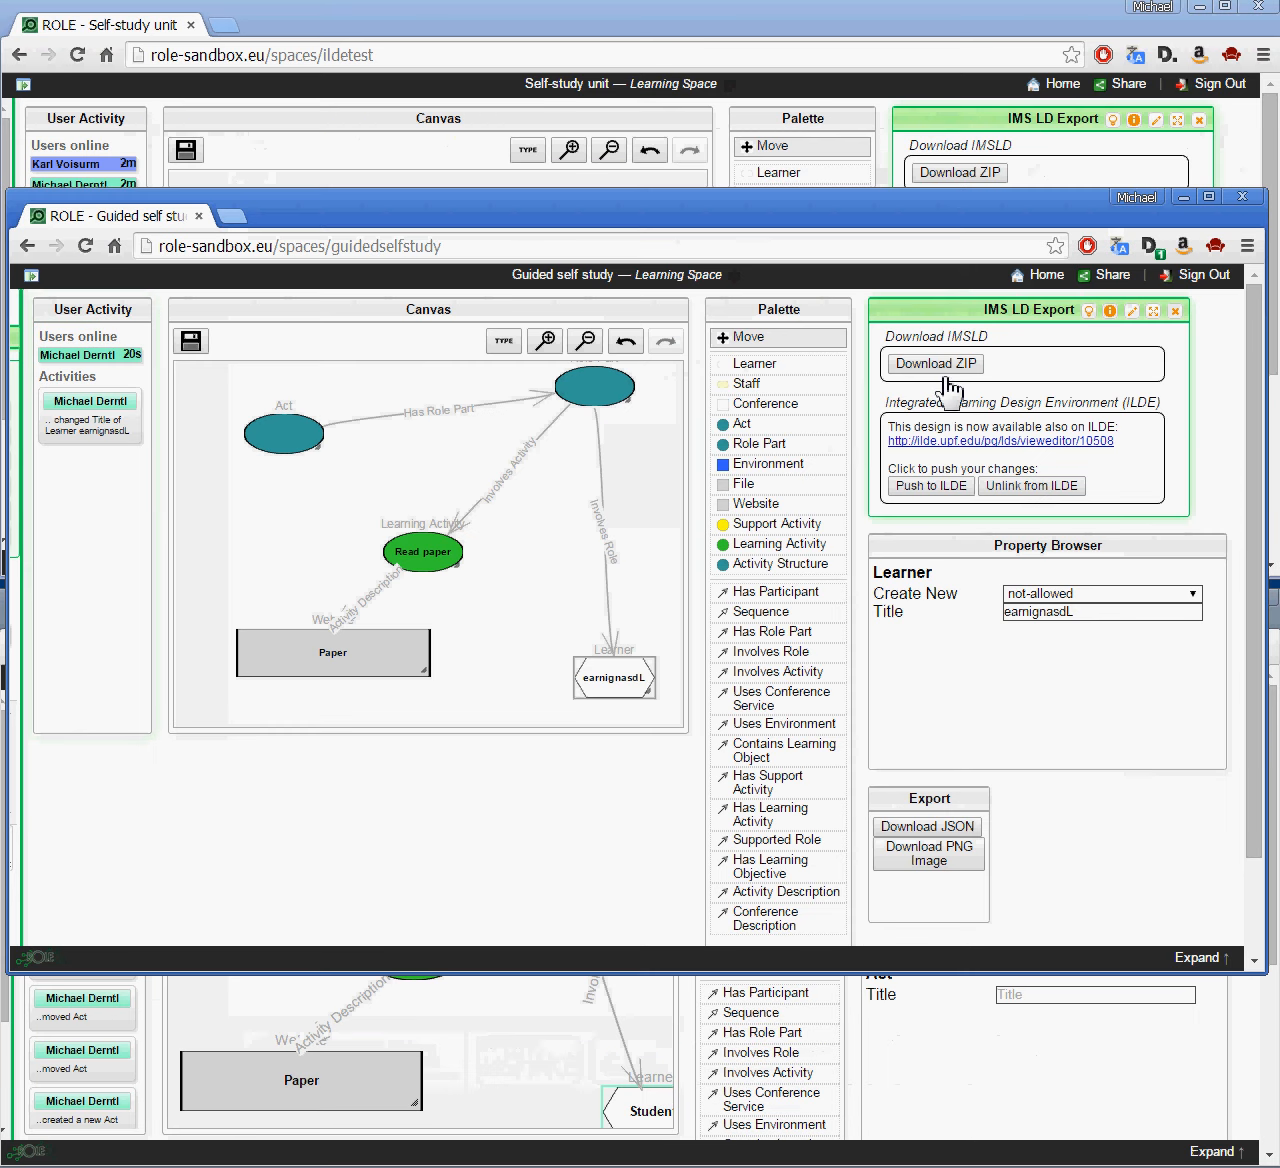